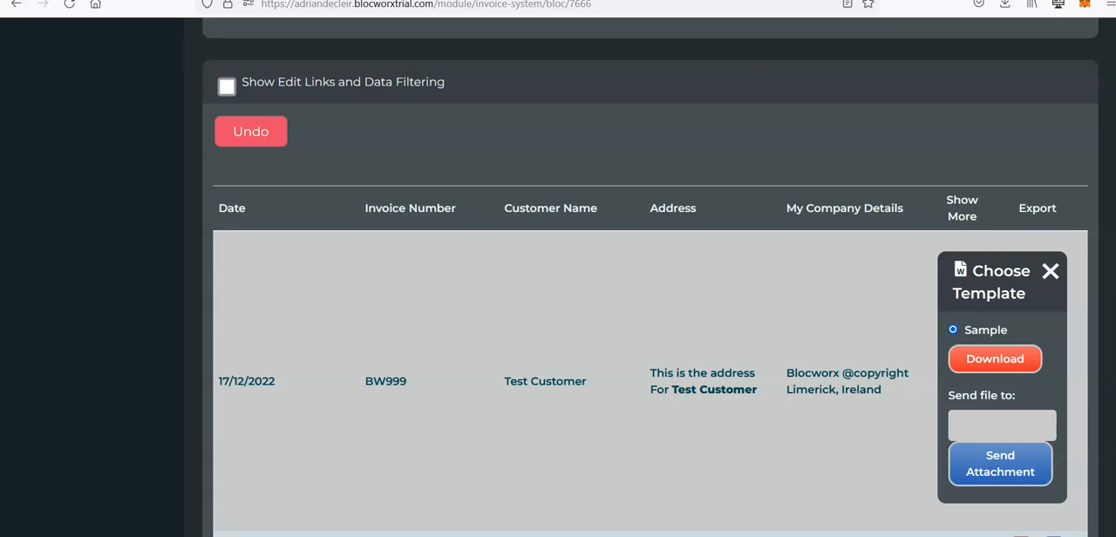
Step: Open the Mail Alerts page in the administration area
{"action": "scroll", "coordinate": [650, 297], "scroll_direction": "down", "scroll_amount": 10}
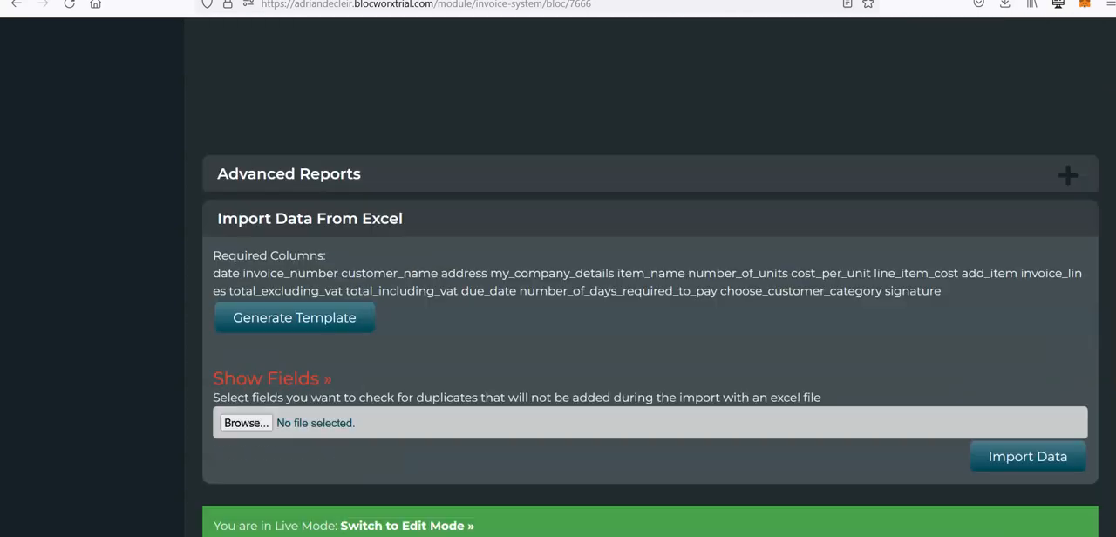
{"action": "scroll", "coordinate": [405, 256], "scroll_direction": "up", "scroll_amount": 20}
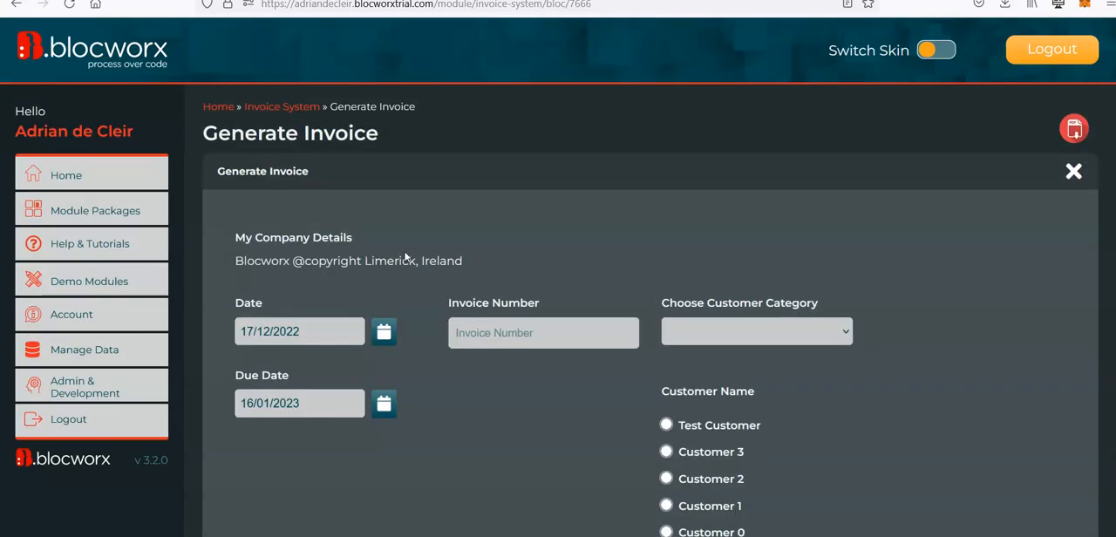
{"action": "left_click", "coordinate": [99, 387]}
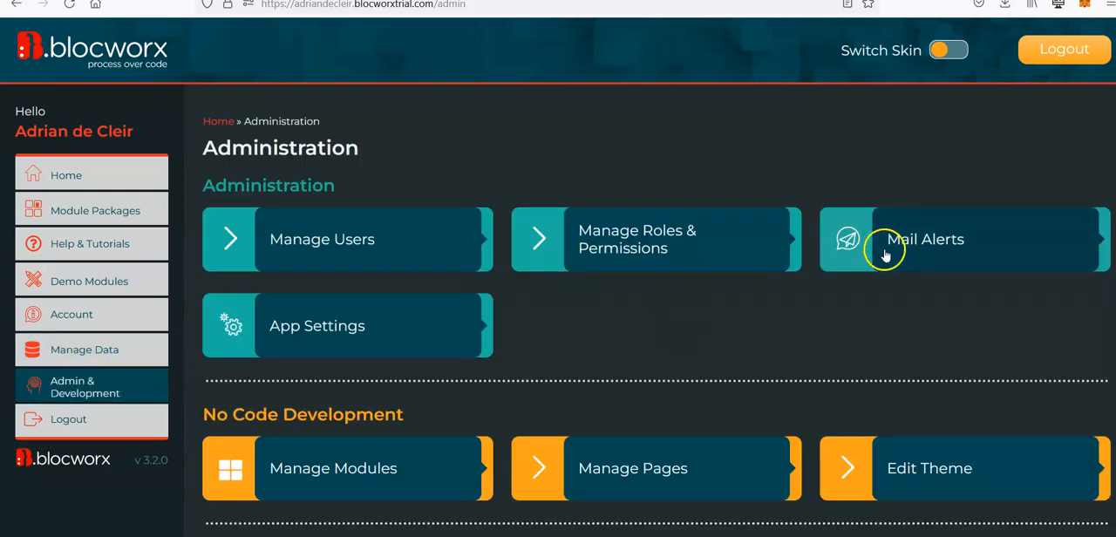
{"action": "left_click", "coordinate": [882, 250]}
Step: Name the new alert "Invoice" and give it the subject "You have a new invoice"
{"action": "scroll", "coordinate": [610, 297], "scroll_direction": "down", "scroll_amount": 1}
{"action": "left_click", "coordinate": [383, 331]}
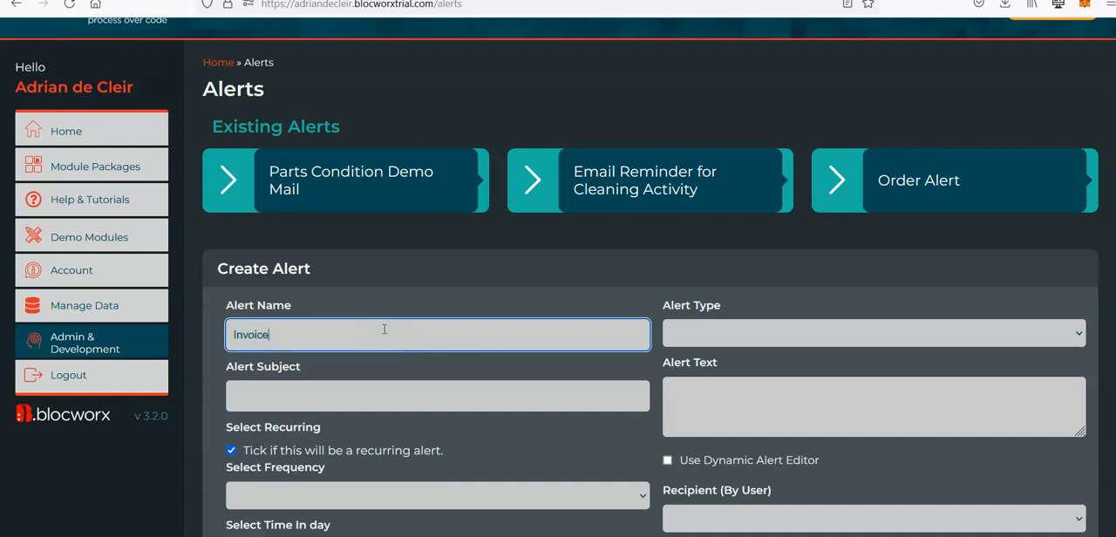
{"action": "type", "text": "Invoice"}
{"action": "scroll", "coordinate": [376, 336], "scroll_direction": "down", "scroll_amount": 2}
{"action": "left_click", "coordinate": [346, 303]}
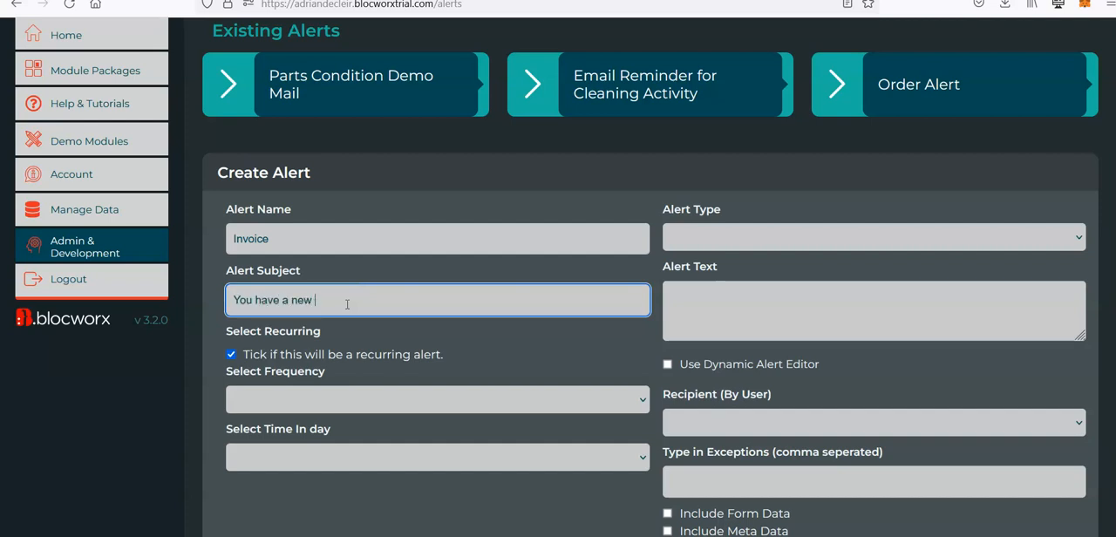
{"action": "left_click", "coordinate": [292, 398]}
{"action": "left_click", "coordinate": [232, 355]}
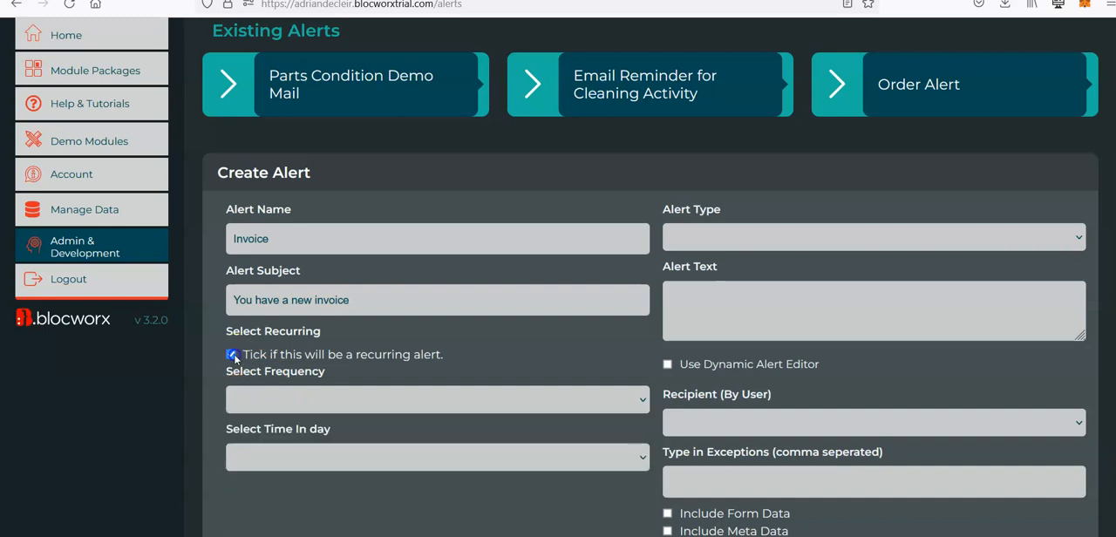
{"action": "left_click", "coordinate": [293, 418]}
{"action": "left_click", "coordinate": [382, 516]}
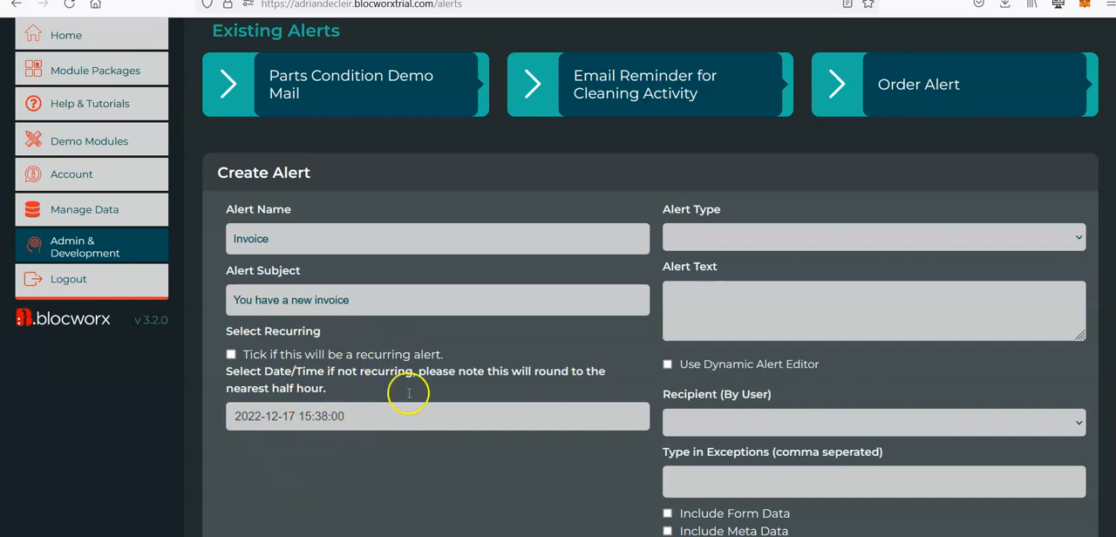
Step: Set the alert type to Standard and enter the alert text "You have a new invoice. Please see attached."
{"action": "left_click", "coordinate": [798, 248]}
{"action": "left_click", "coordinate": [788, 277]}
{"action": "scroll", "coordinate": [768, 349], "scroll_direction": "down", "scroll_amount": 1}
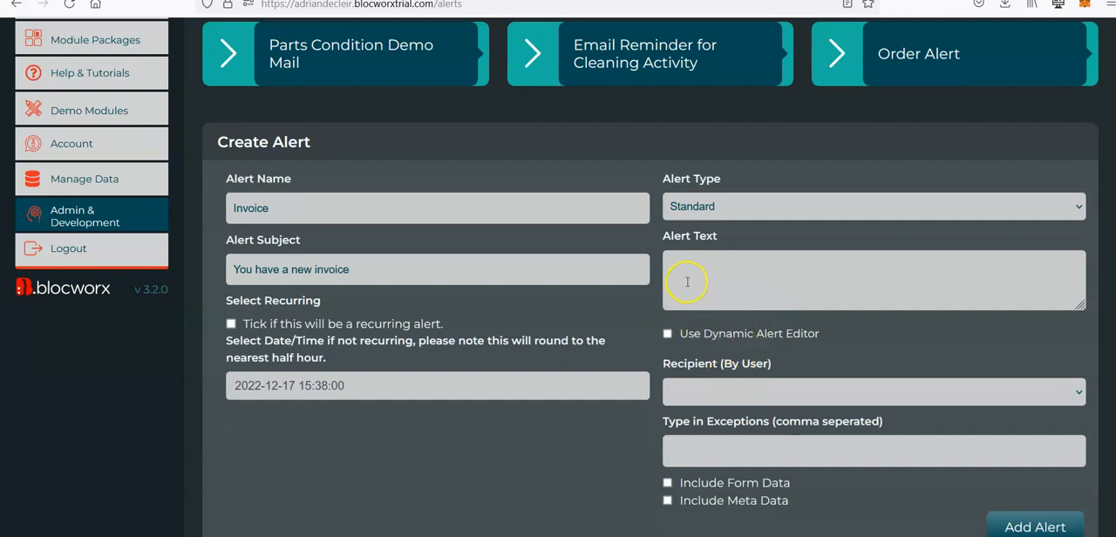
{"action": "left_click", "coordinate": [720, 280]}
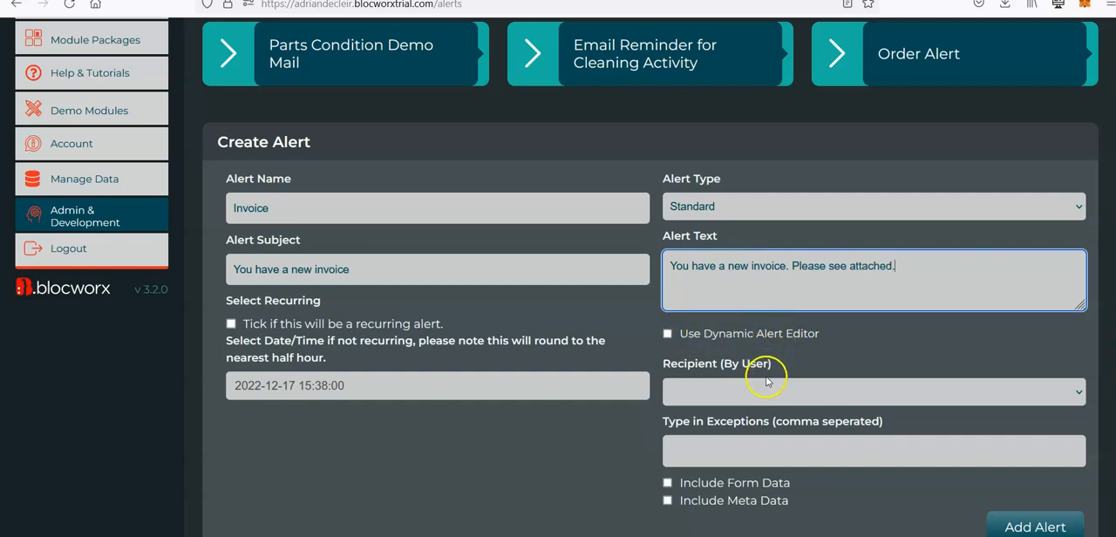
Step: Set the alert's recipients to Custom (Manually Define Recipients)
{"action": "left_click", "coordinate": [711, 392]}
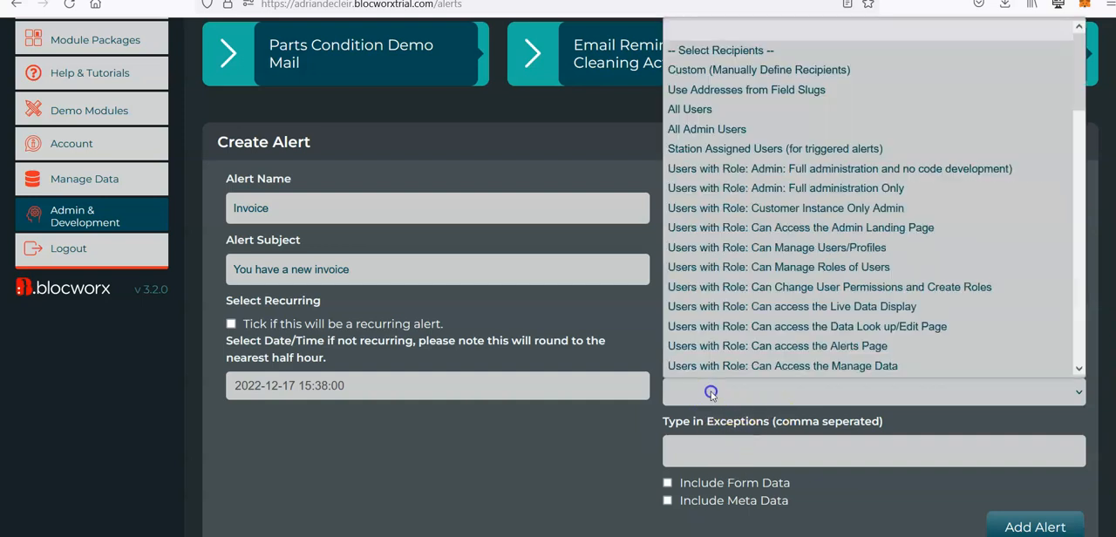
{"action": "left_click", "coordinate": [705, 74]}
{"action": "left_click", "coordinate": [756, 453]}
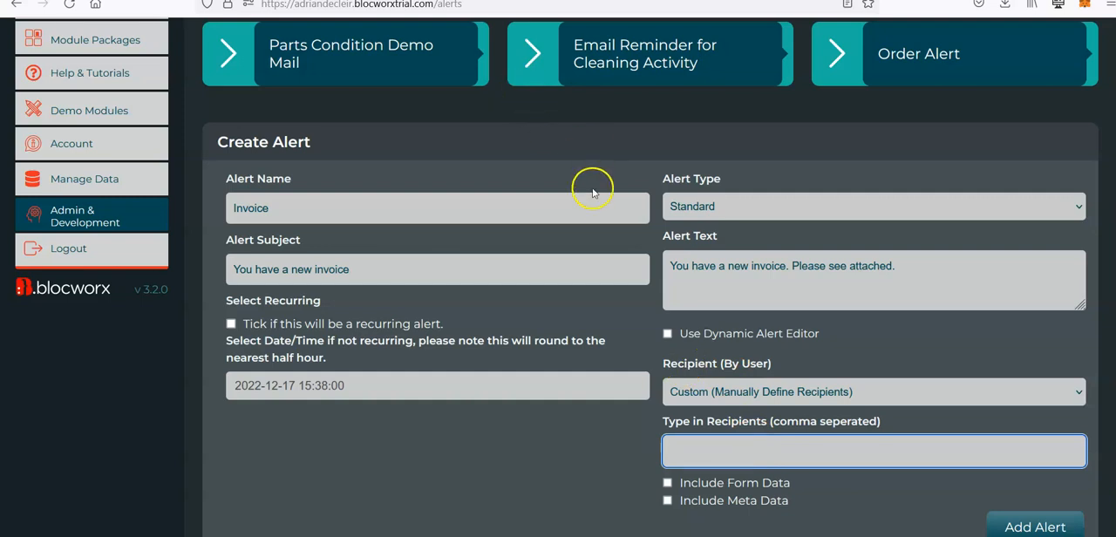
Step: Set the recipients to Use Addresses from Field Slugs with the slug customer_email_address, and add the alert
{"action": "left_click", "coordinate": [735, 402]}
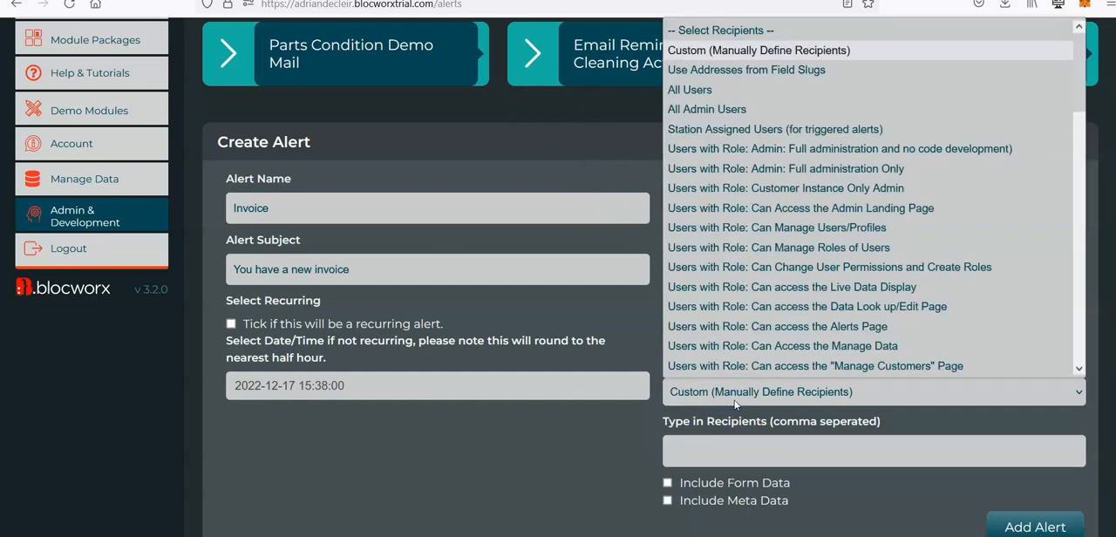
{"action": "left_click", "coordinate": [743, 70]}
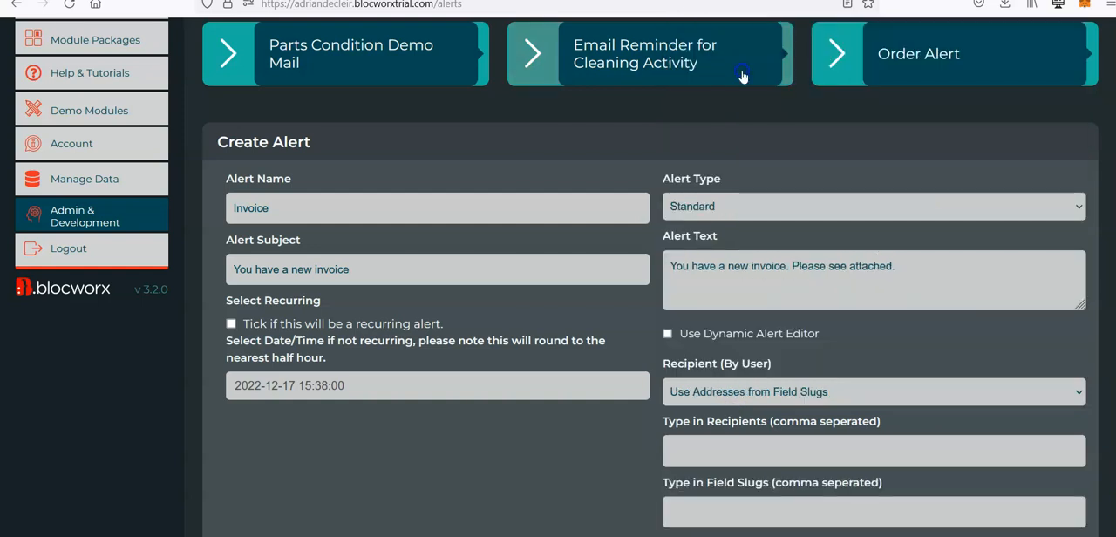
{"action": "scroll", "coordinate": [778, 401], "scroll_direction": "down", "scroll_amount": 1}
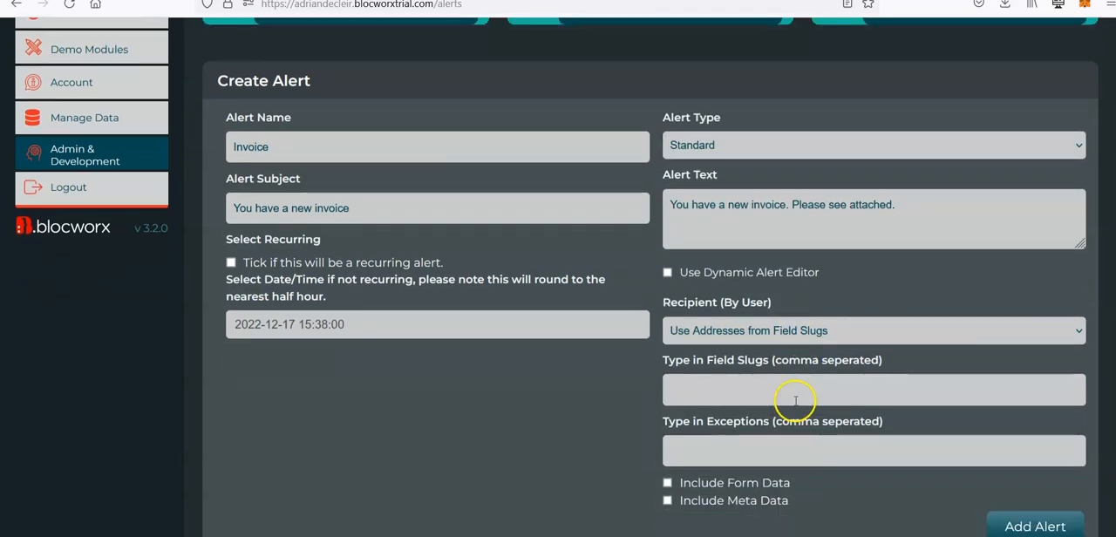
{"action": "left_click", "coordinate": [742, 385]}
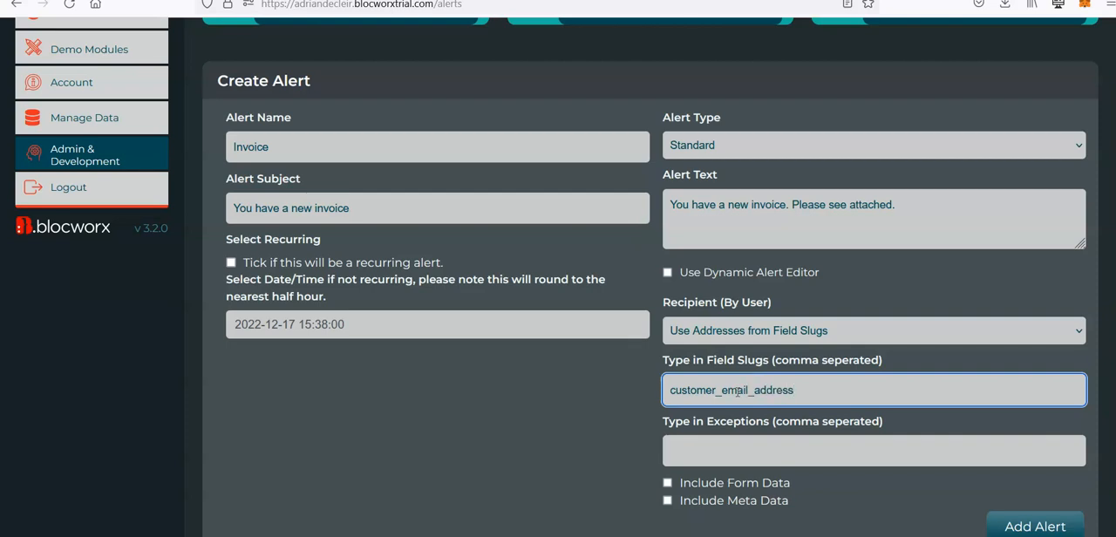
{"action": "double_click", "coordinate": [815, 388]}
{"action": "left_click", "coordinate": [818, 388]}
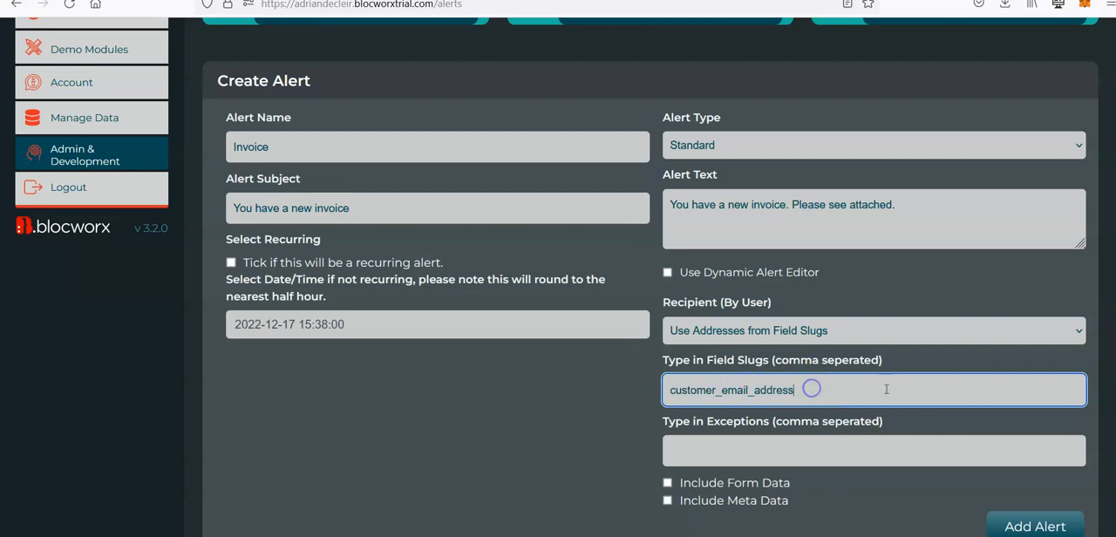
{"action": "left_click", "coordinate": [1050, 526]}
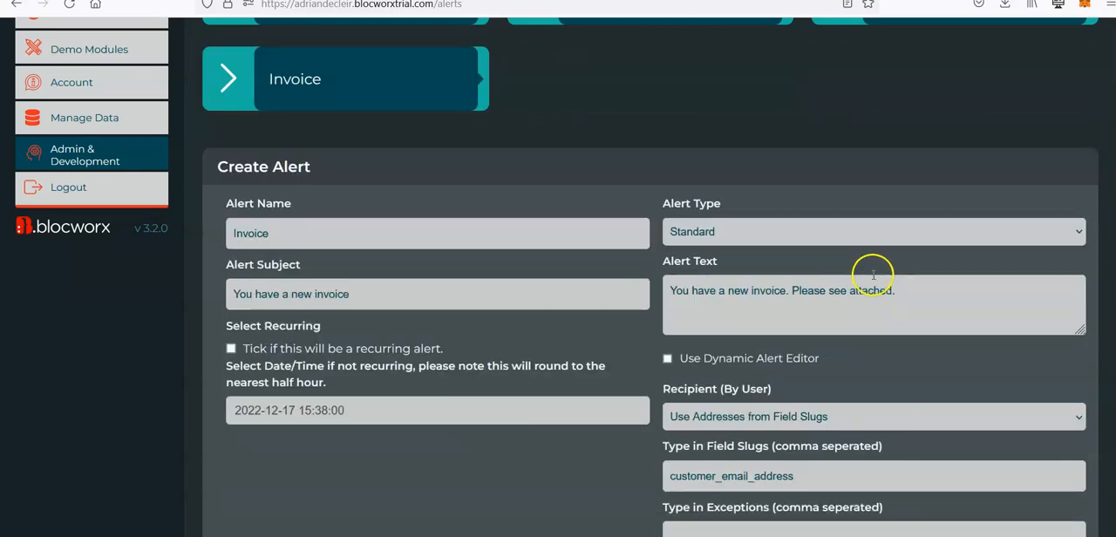
Step: Review the saved Invoice alert's recipient field slug and close its details
{"action": "scroll", "coordinate": [875, 275], "scroll_direction": "up", "scroll_amount": 3}
{"action": "left_click", "coordinate": [368, 299]}
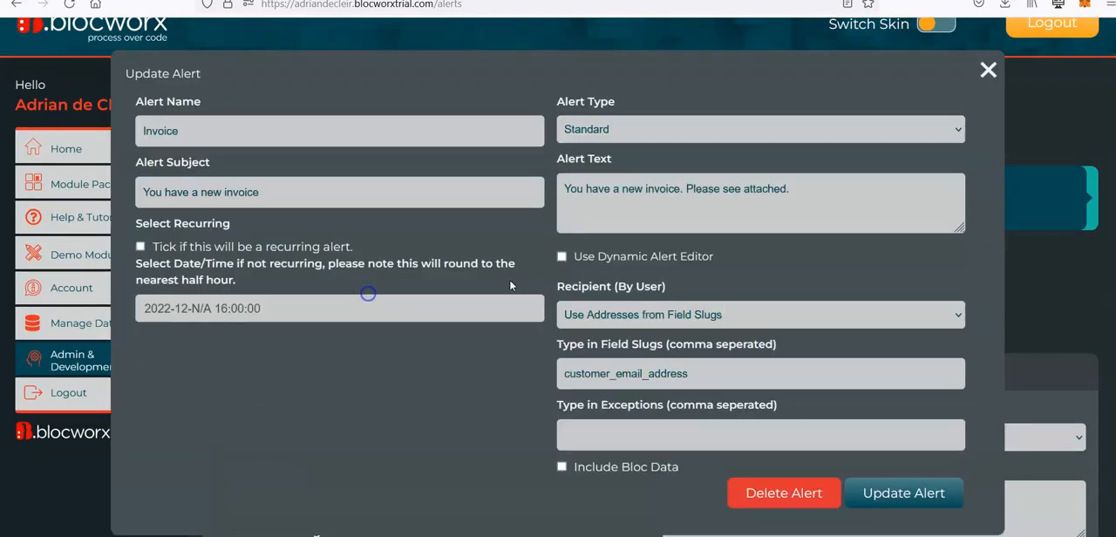
{"action": "double_click", "coordinate": [723, 371]}
{"action": "left_click", "coordinate": [988, 70]}
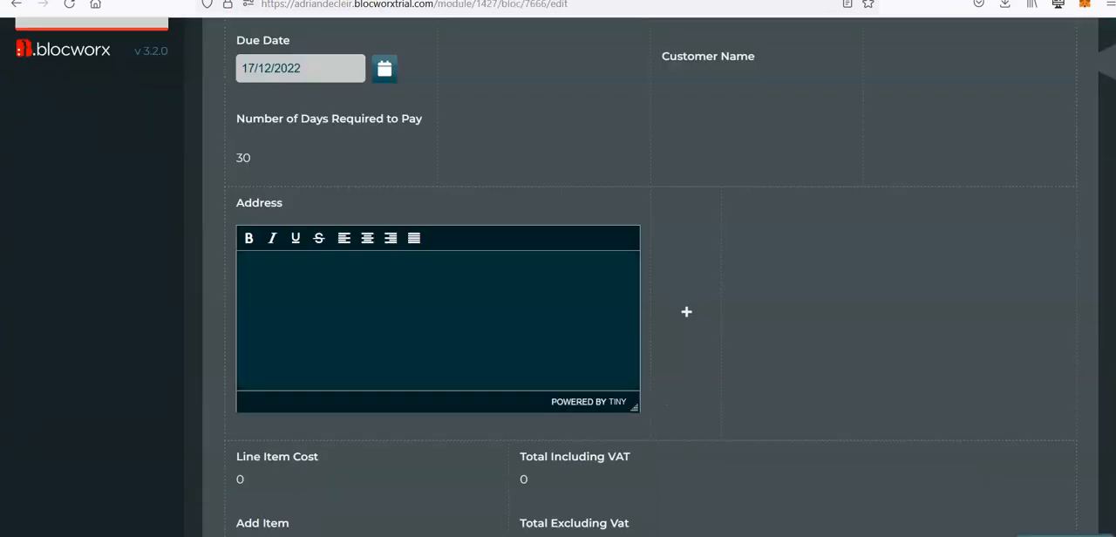
Step: Add a mixed-case text field named "Customer Email Address" to the customer column of the Generate Invoice bloc
{"action": "scroll", "coordinate": [331, 117], "scroll_direction": "up", "scroll_amount": 3}
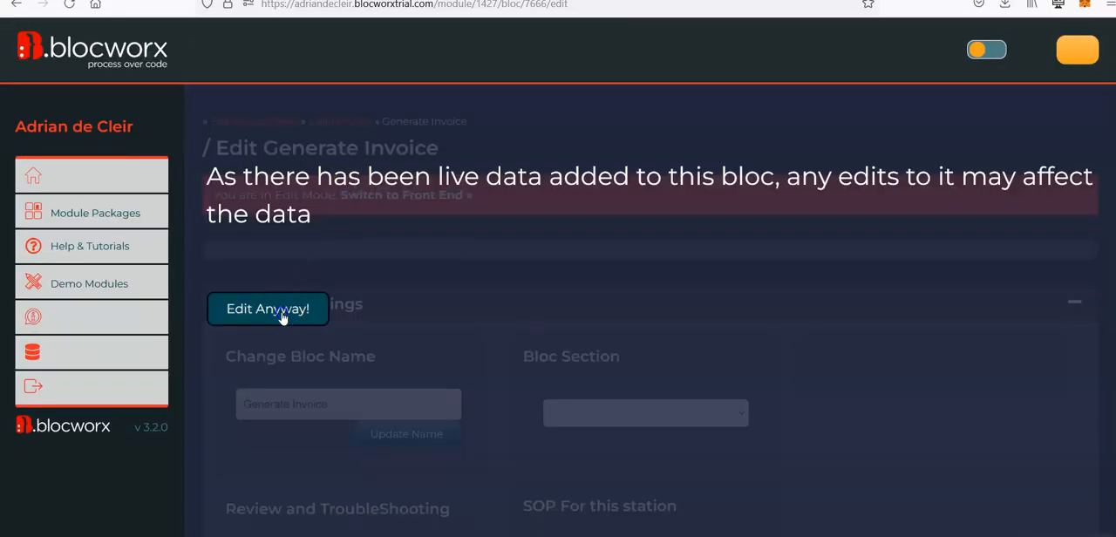
{"action": "left_click", "coordinate": [281, 309]}
{"action": "scroll", "coordinate": [209, 413], "scroll_direction": "down", "scroll_amount": 5}
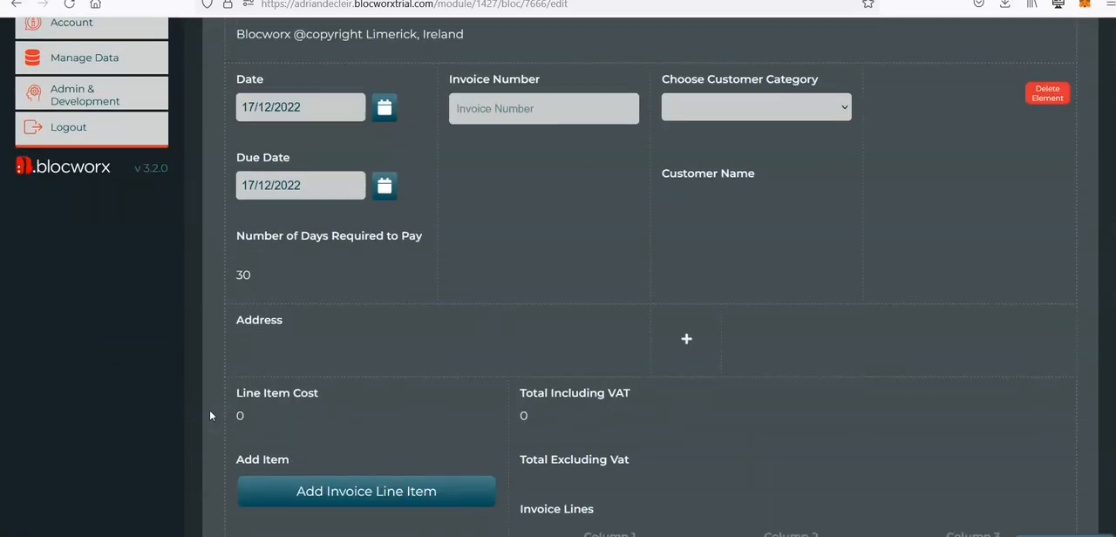
{"action": "left_click", "coordinate": [696, 226]}
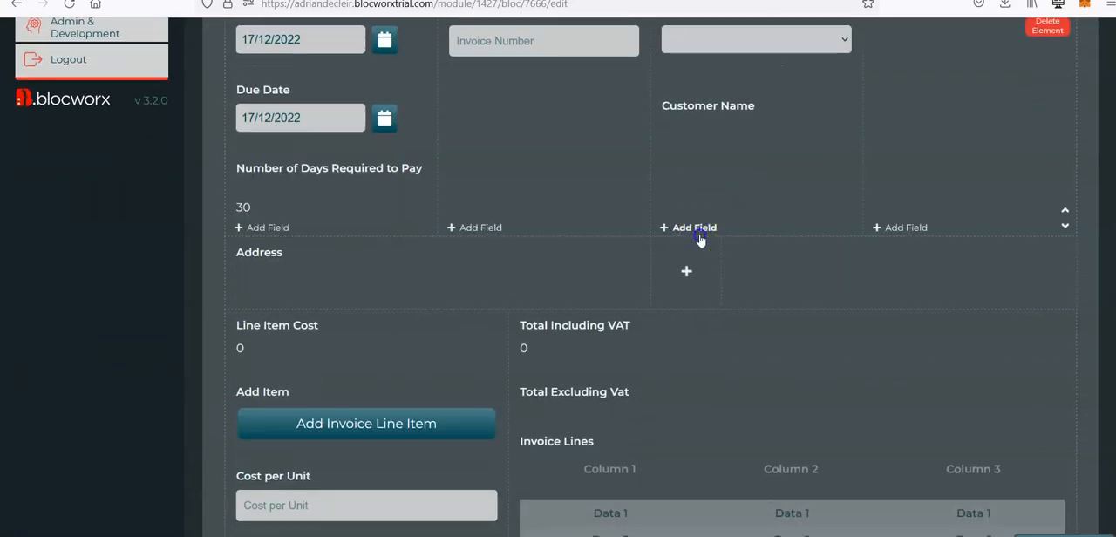
{"action": "left_click", "coordinate": [558, 148]}
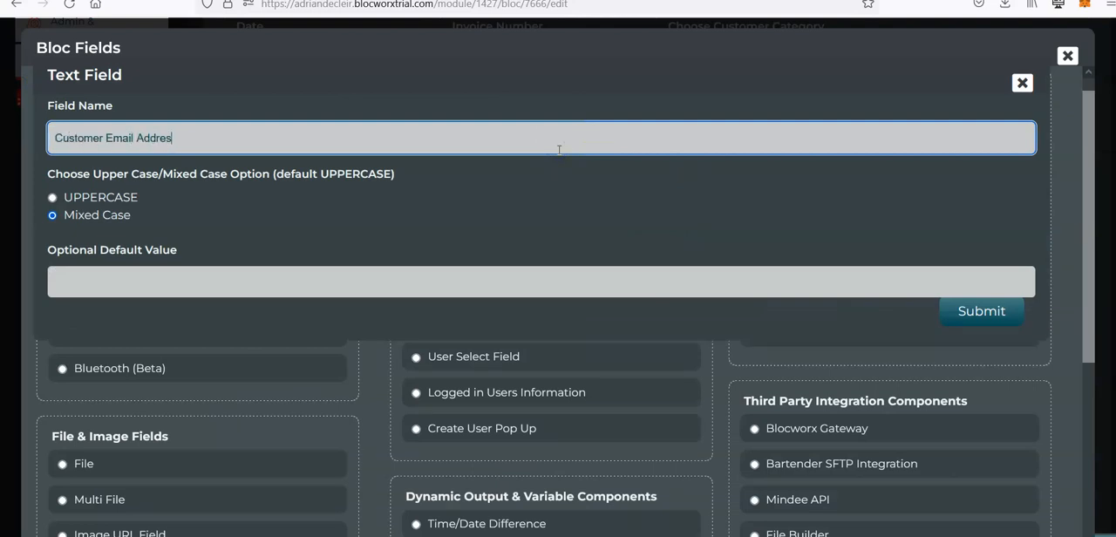
{"action": "left_click", "coordinate": [981, 311]}
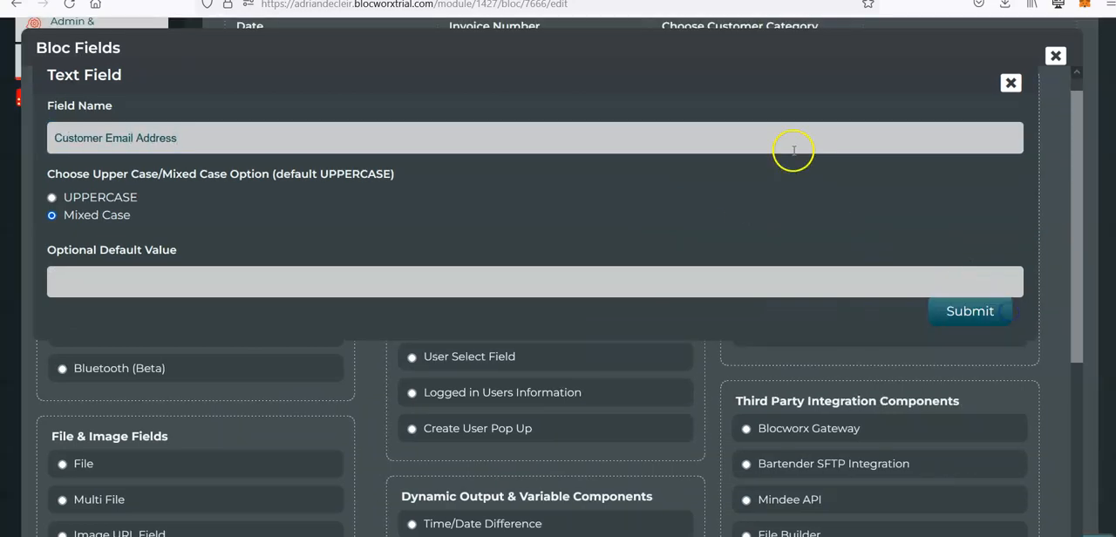
Step: Reorder the customer column so Customer Name comes first, Choose Customer Category second and Customer Email Address last
{"action": "scroll", "coordinate": [992, 262], "scroll_direction": "up", "scroll_amount": 3}
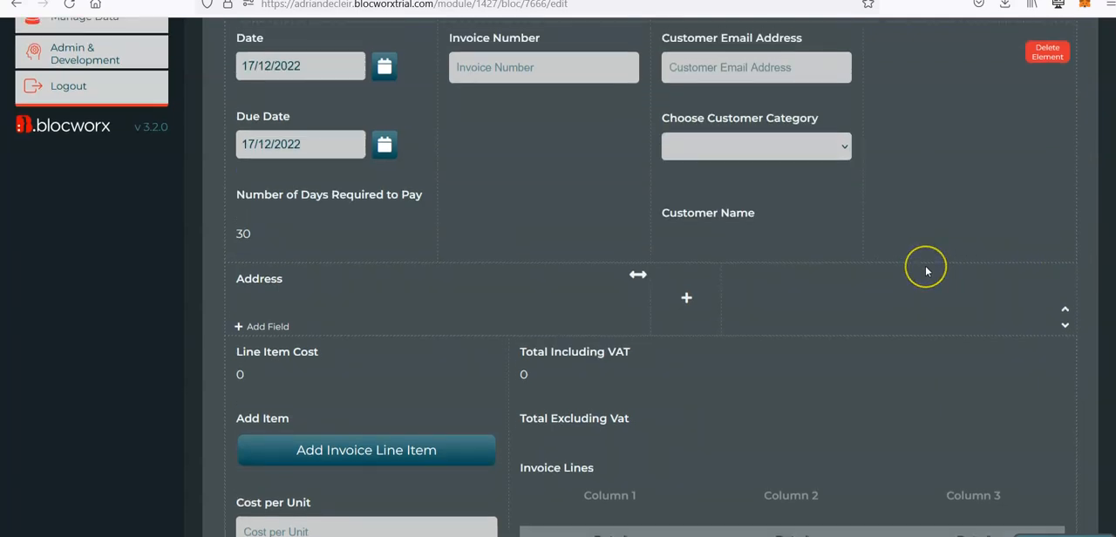
{"action": "scroll", "coordinate": [926, 265], "scroll_direction": "up", "scroll_amount": 4}
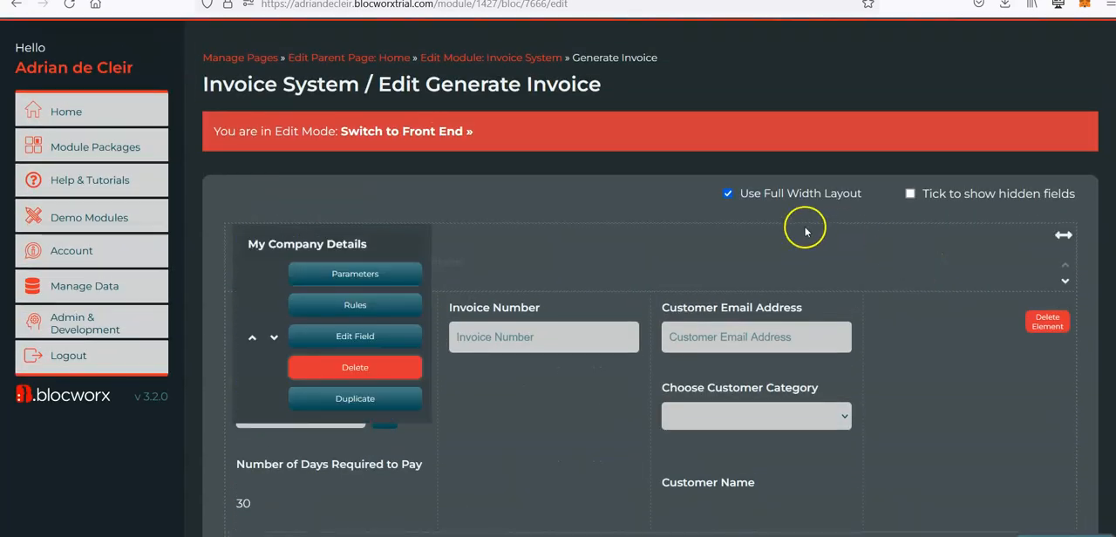
{"action": "mouse_move", "coordinate": [688, 337]}
{"action": "scroll", "coordinate": [688, 337], "scroll_direction": "down", "scroll_amount": 1}
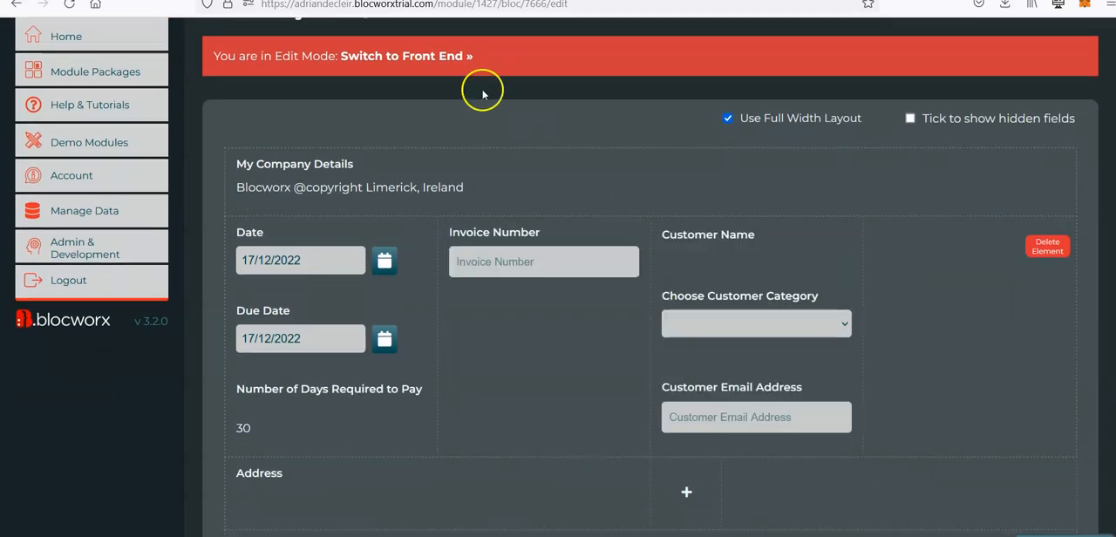
Step: Change the Customer Email Address field's type to Plain Data Field
{"action": "mouse_move", "coordinate": [693, 393]}
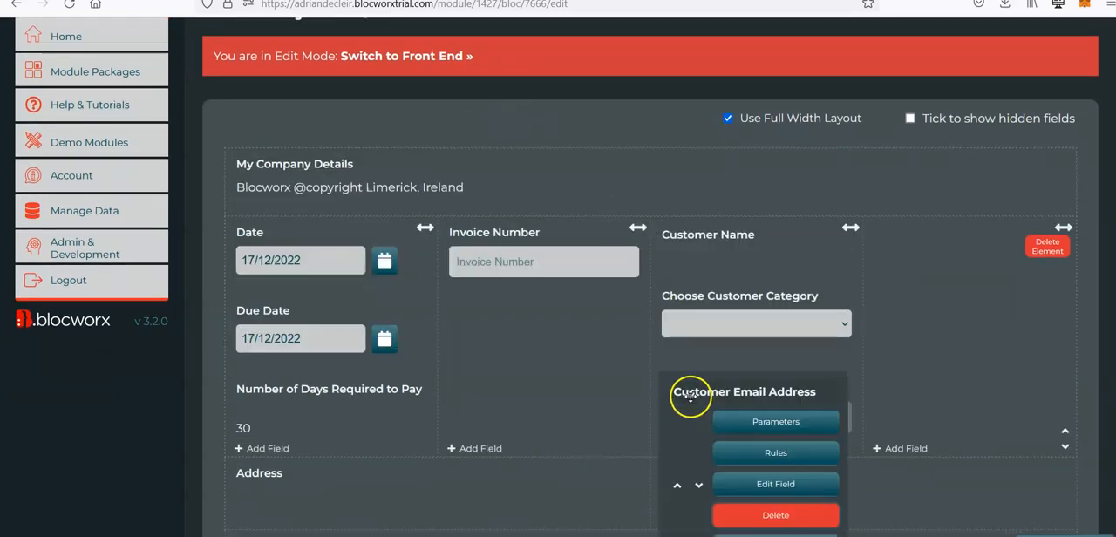
{"action": "left_click", "coordinate": [794, 484]}
{"action": "left_click", "coordinate": [1023, 88]}
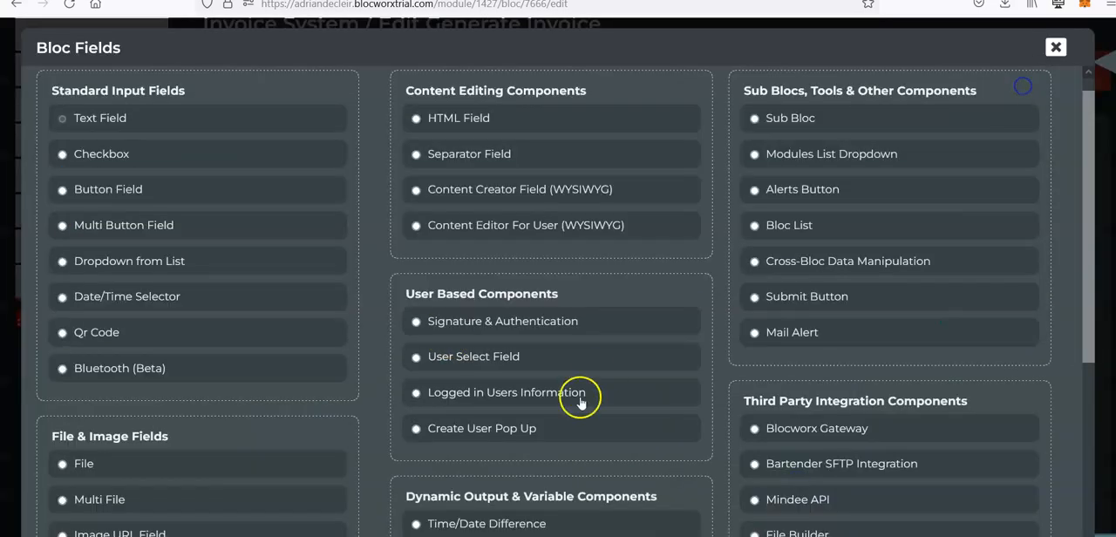
{"action": "scroll", "coordinate": [541, 388], "scroll_direction": "down", "scroll_amount": 3}
{"action": "left_click", "coordinate": [458, 349]}
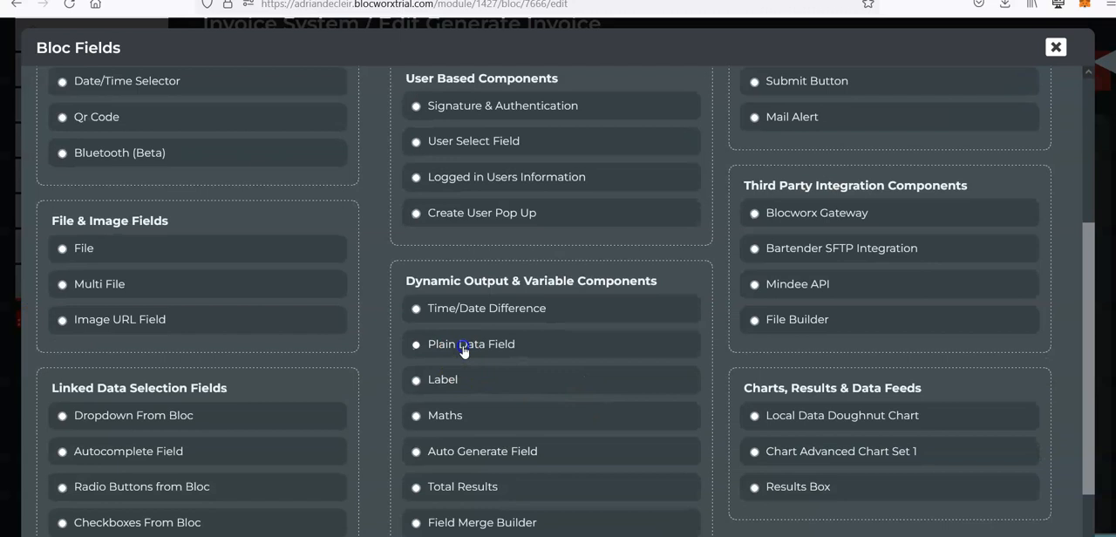
{"action": "left_click", "coordinate": [968, 305]}
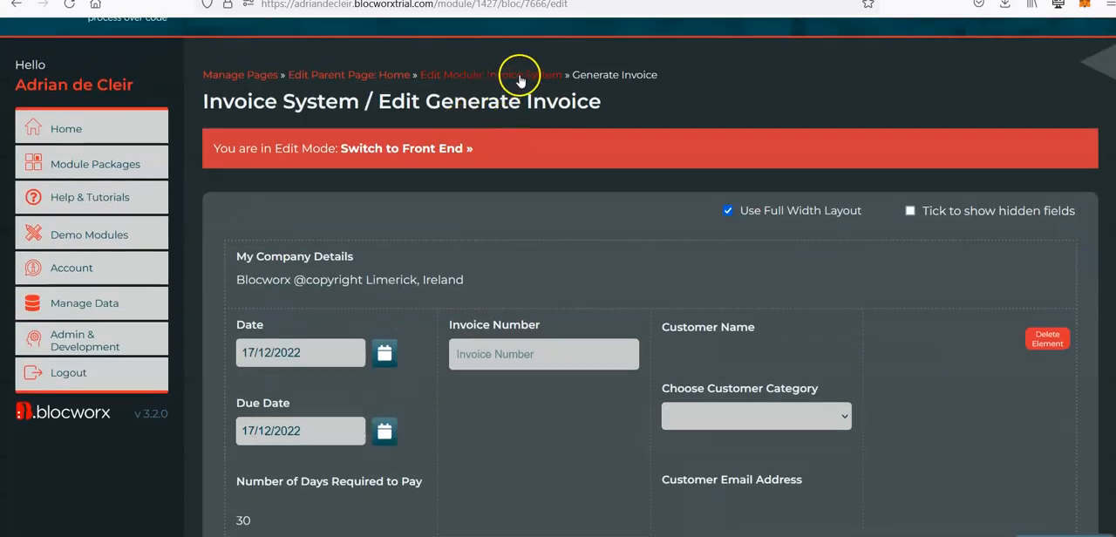
Step: Open the Invoice System module's "Data for Dropdown and other fields" bloc for editing and go to the end of its form
{"action": "left_click", "coordinate": [520, 77]}
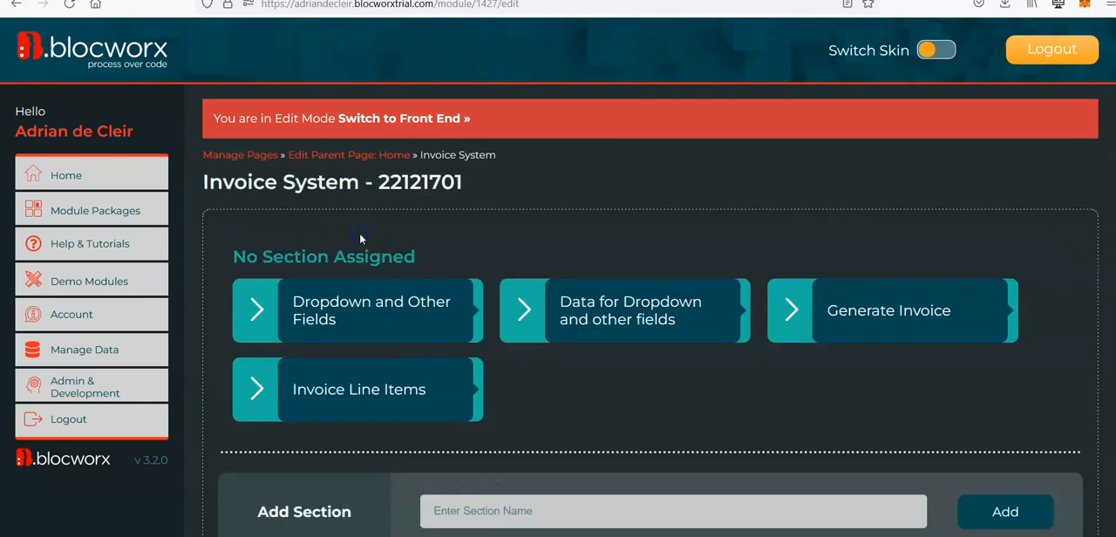
{"action": "left_click", "coordinate": [654, 315]}
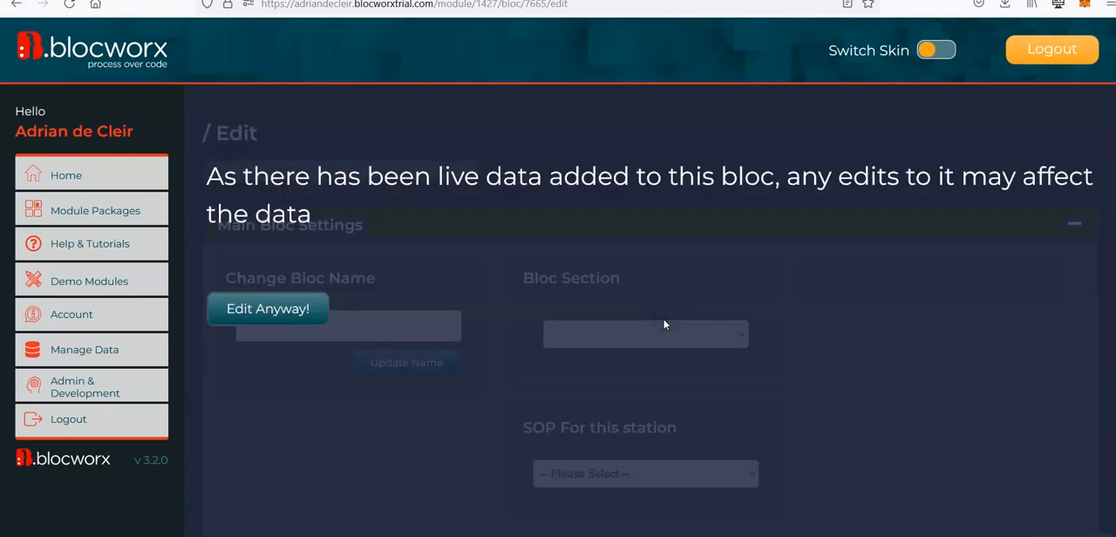
{"action": "left_click", "coordinate": [279, 314]}
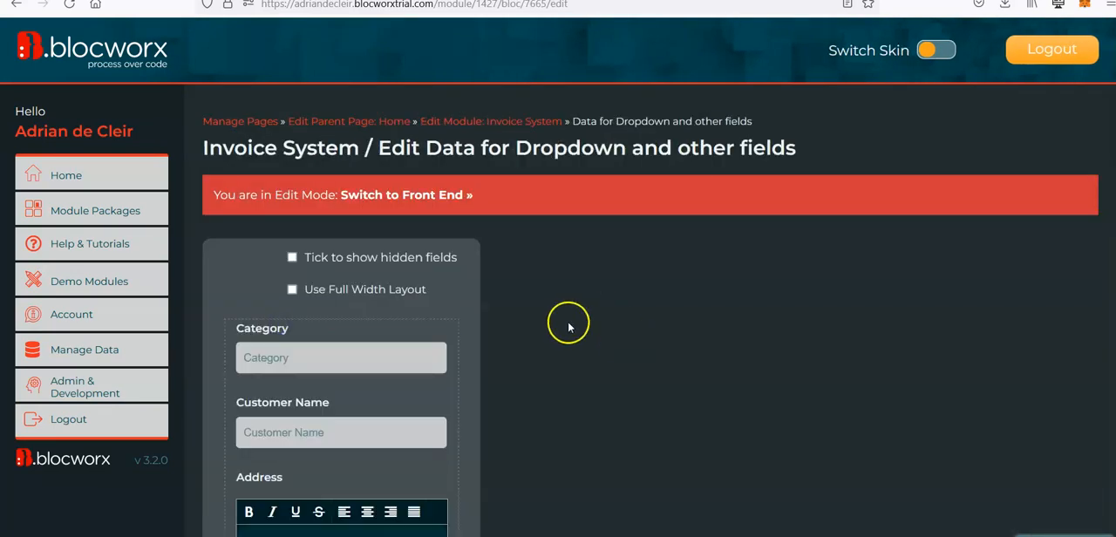
{"action": "scroll", "coordinate": [593, 340], "scroll_direction": "down", "scroll_amount": 3}
{"action": "scroll", "coordinate": [575, 351], "scroll_direction": "down", "scroll_amount": 2}
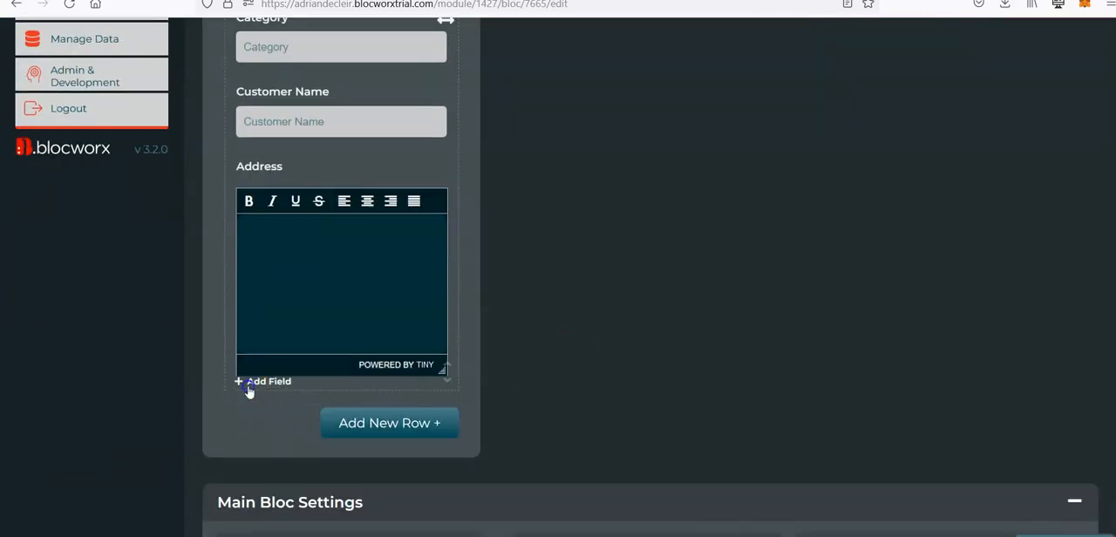
Step: Add a mixed-case text field named "Email Address" below the Address field
{"action": "left_click", "coordinate": [249, 387]}
{"action": "left_click", "coordinate": [353, 138]}
{"action": "type", "text": "Email A"}
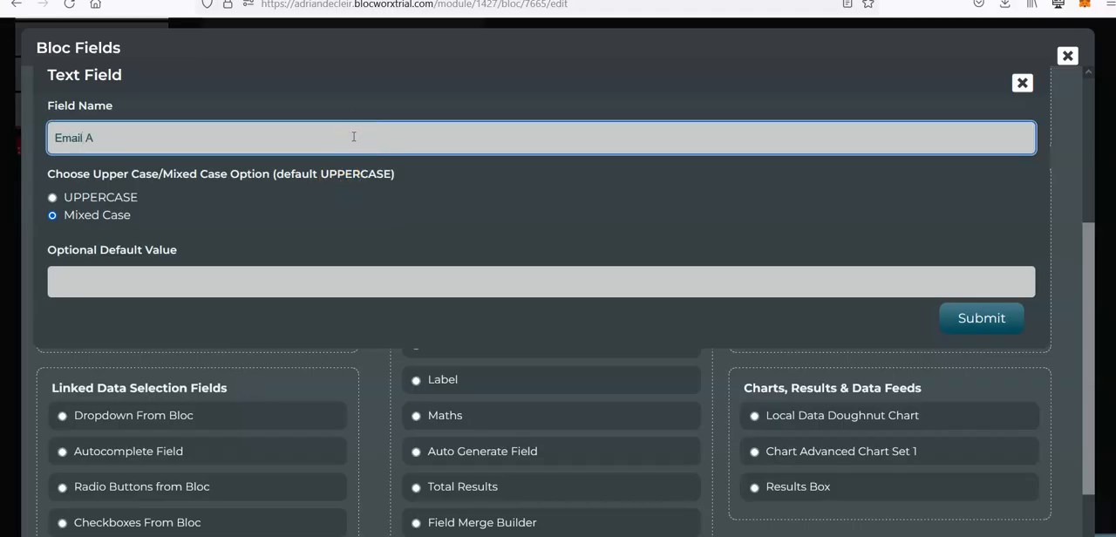
{"action": "type", "text": "ddress"}
{"action": "left_click", "coordinate": [968, 318]}
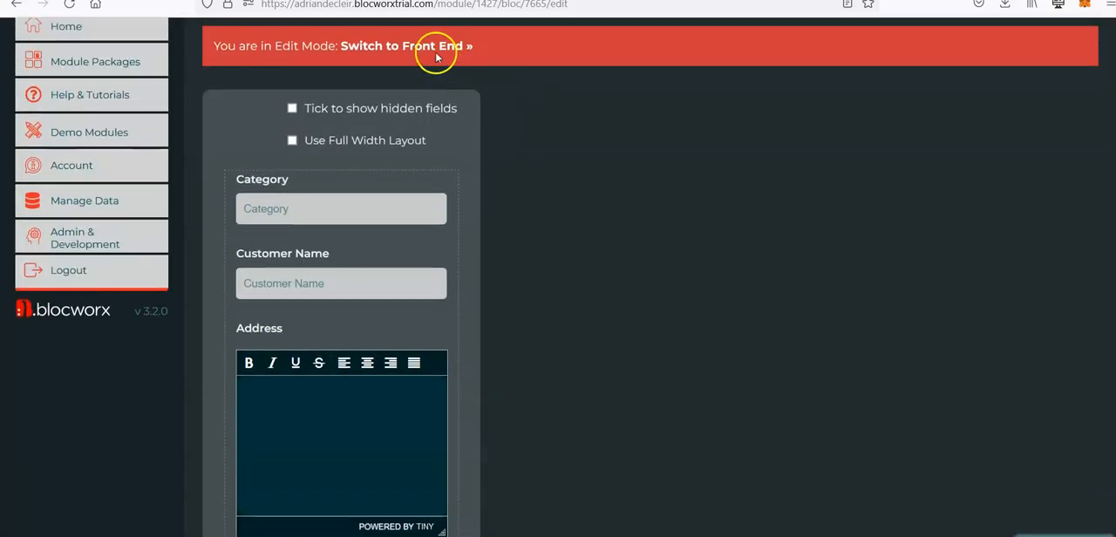
Step: Switch the bloc to its front end, show edit links and data filtering, and open the Test Customer record for editing
{"action": "left_click", "coordinate": [426, 45]}
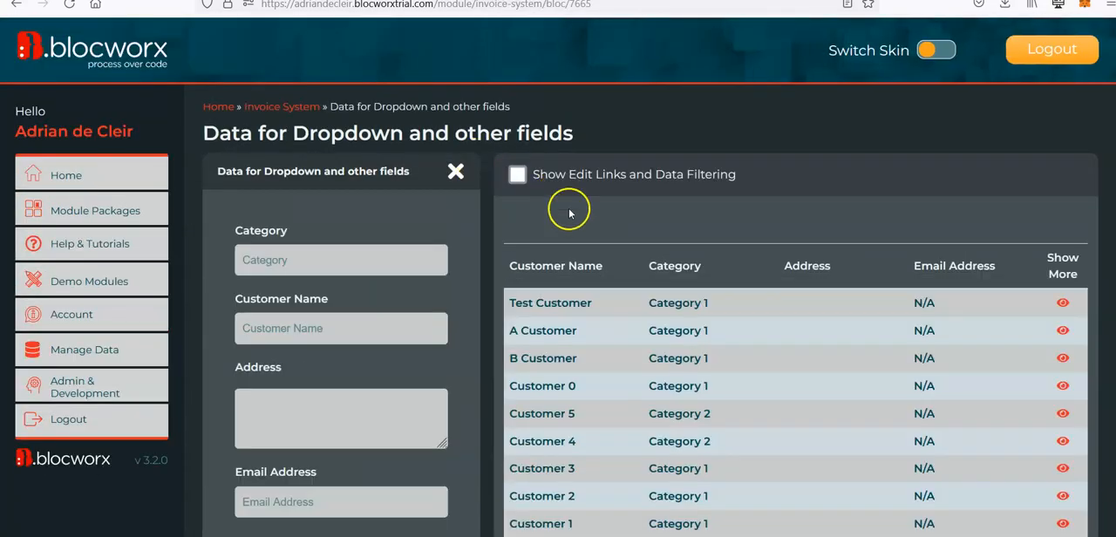
{"action": "left_click", "coordinate": [517, 173]}
{"action": "scroll", "coordinate": [610, 270], "scroll_direction": "down", "scroll_amount": 3}
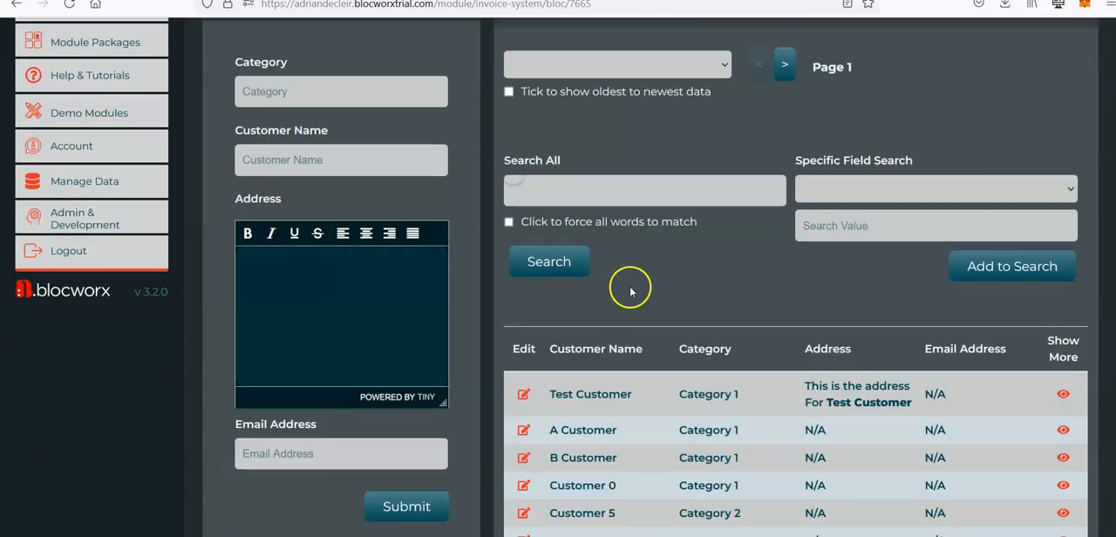
{"action": "left_click", "coordinate": [526, 367]}
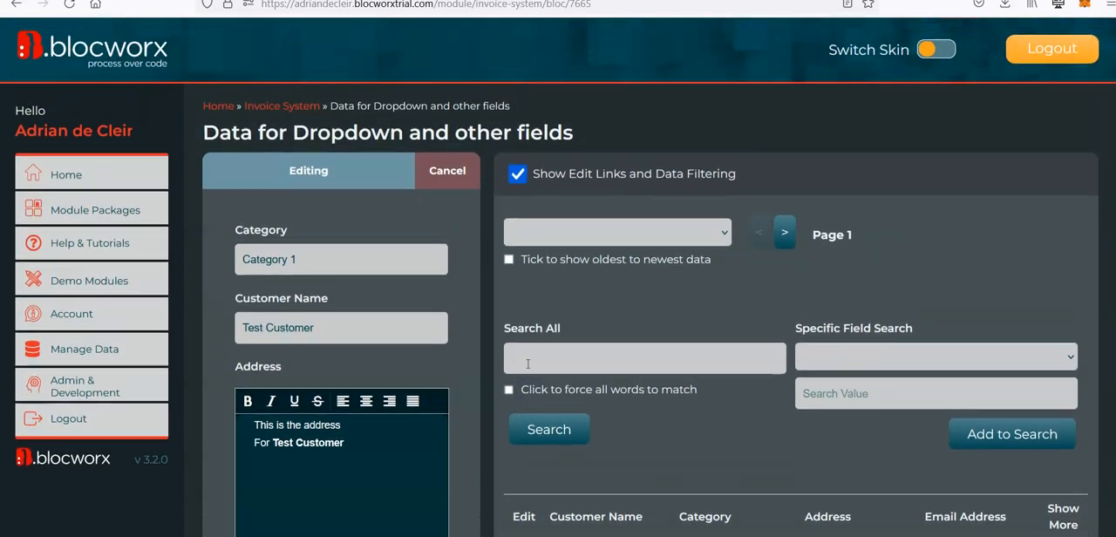
{"action": "scroll", "coordinate": [445, 478], "scroll_direction": "down", "scroll_amount": 5}
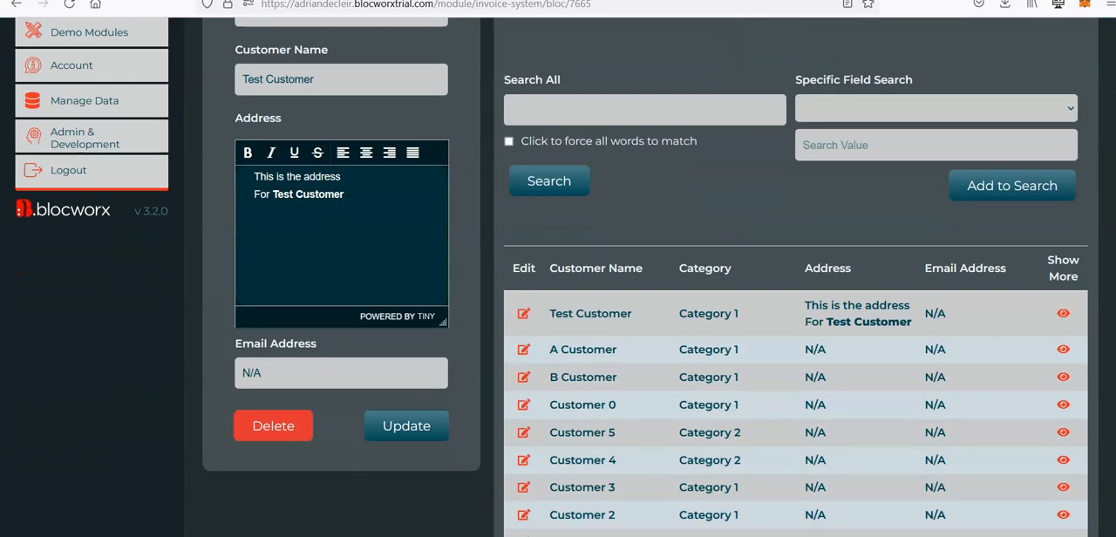
Step: Copy the test mailbox name from Mailinator, enter its full email address in the Test Customer record and update the record
{"action": "left_click", "coordinate": [393, 0]}
{"action": "left_click_drag", "start_coordinate": [915, 123], "coordinate": [757, 122]}
{"action": "key", "text": "ctrl+c"}
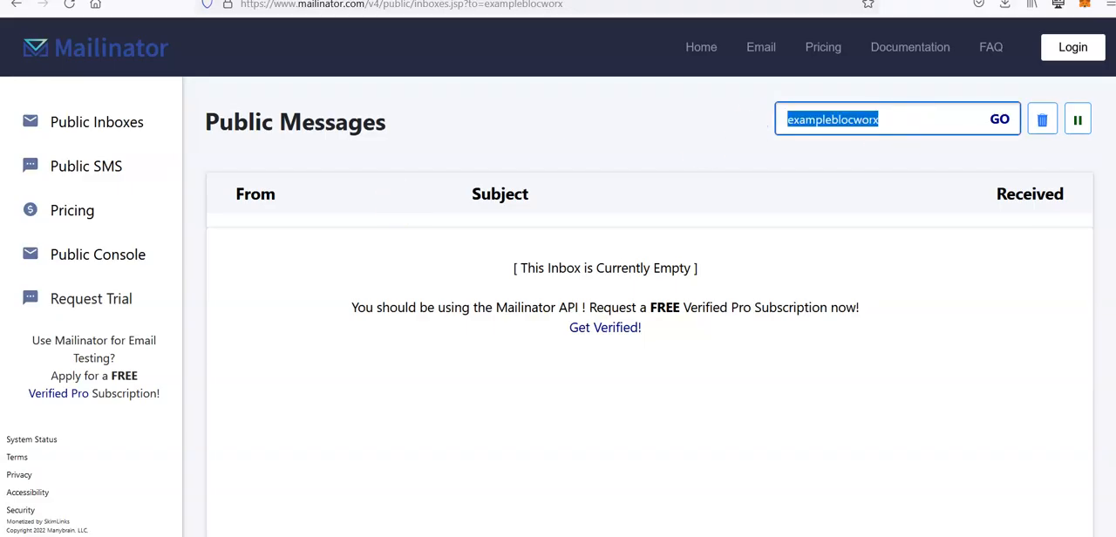
{"action": "left_click", "coordinate": [266, 0]}
{"action": "left_click_drag", "start_coordinate": [288, 374], "coordinate": [238, 374]}
{"action": "key", "text": "ctrl+v"}
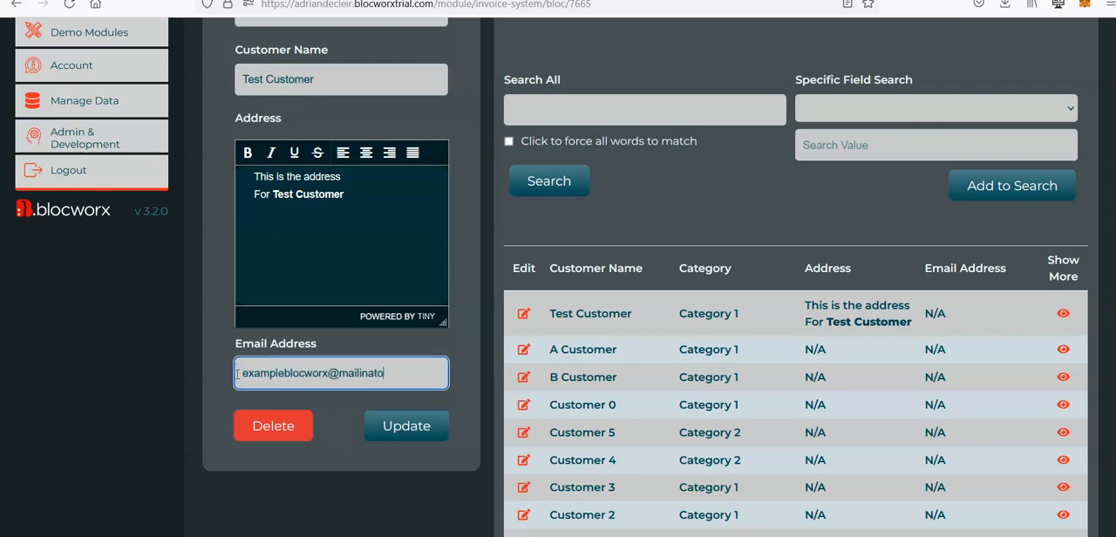
{"action": "left_click", "coordinate": [397, 426]}
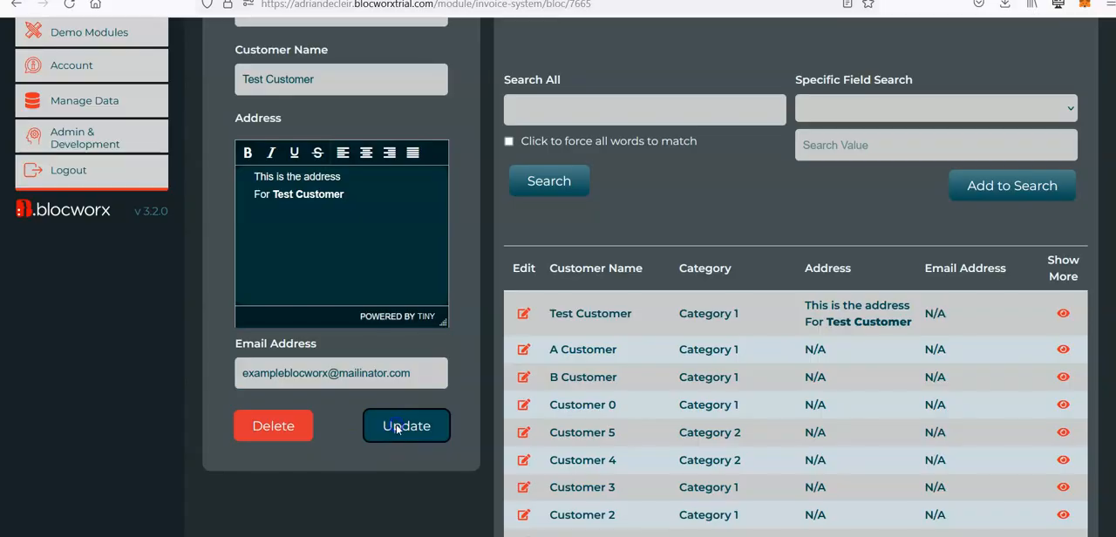
Step: Go to the Invoice System module's Generate Invoice bloc and switch it to edit mode
{"action": "scroll", "coordinate": [524, 270], "scroll_direction": "up", "scroll_amount": 3}
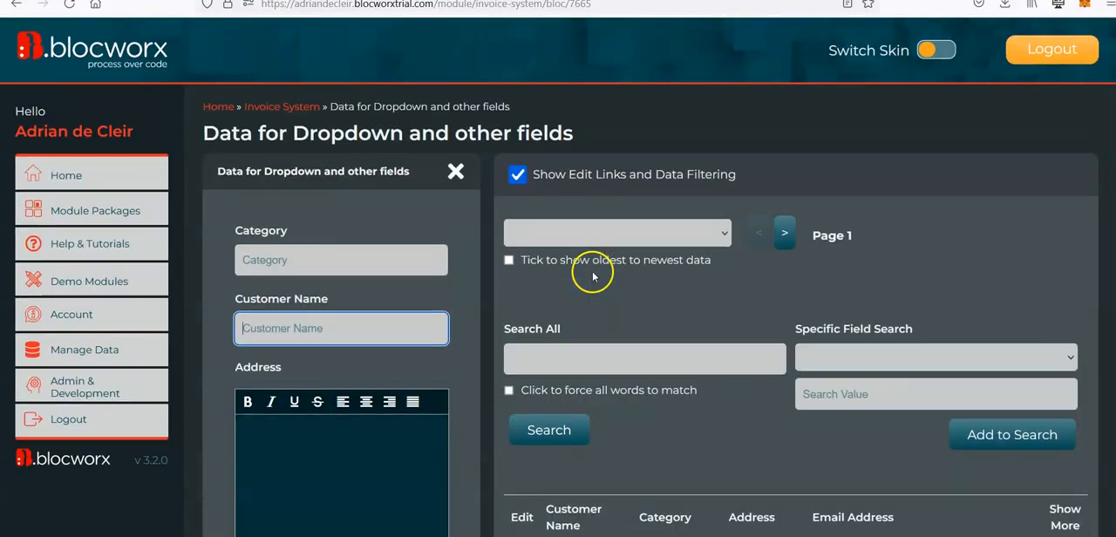
{"action": "left_click", "coordinate": [289, 108]}
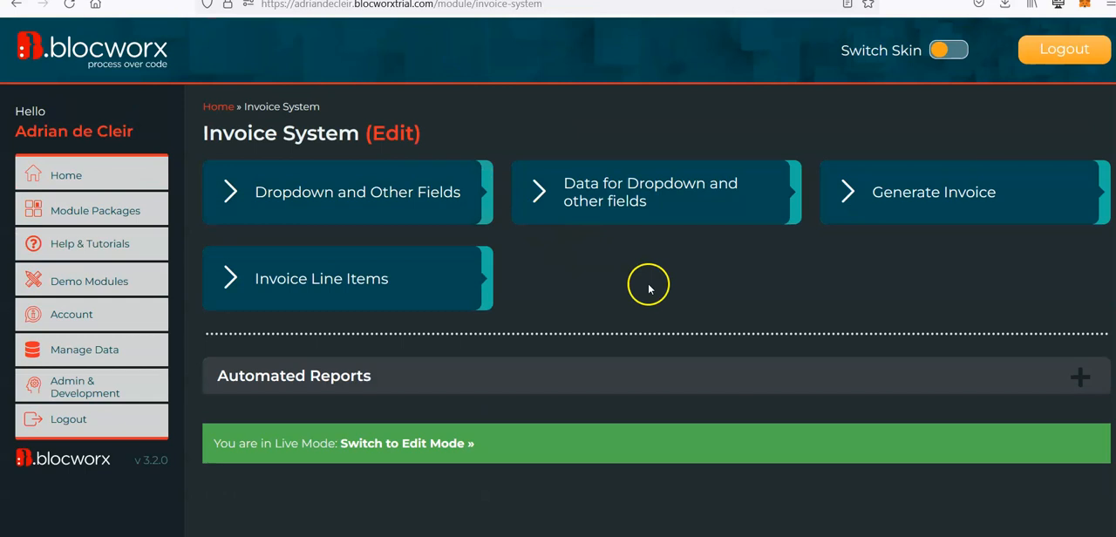
{"action": "left_click", "coordinate": [903, 192]}
{"action": "scroll", "coordinate": [605, 322], "scroll_direction": "down", "scroll_amount": 1}
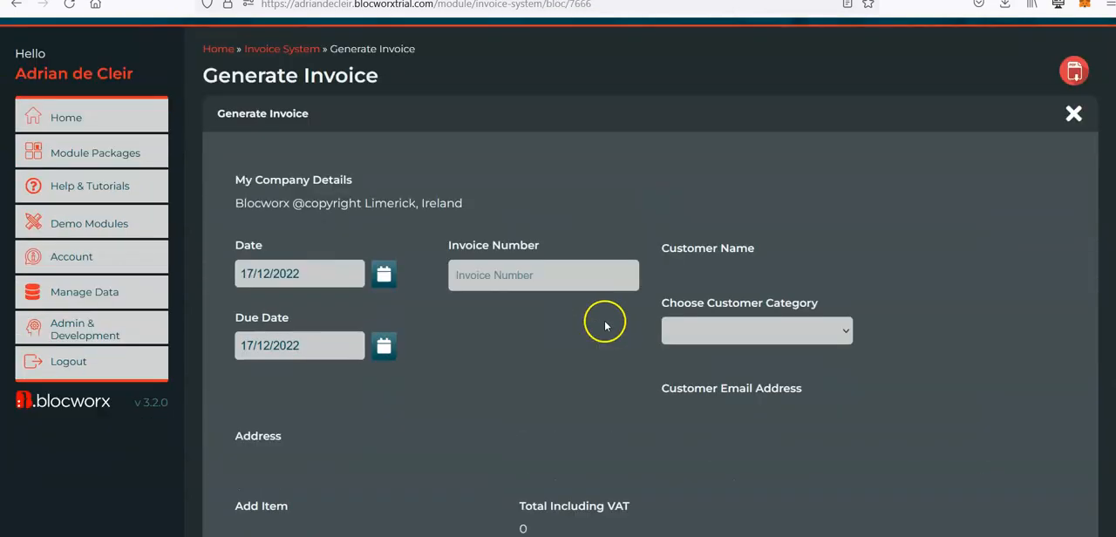
{"action": "scroll", "coordinate": [653, 304], "scroll_direction": "down", "scroll_amount": 15}
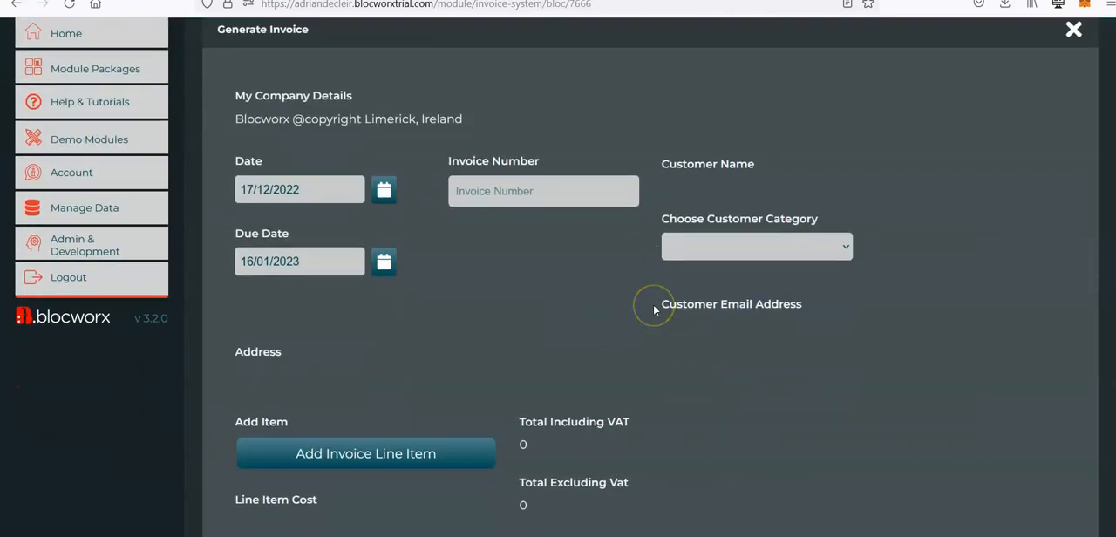
{"action": "scroll", "coordinate": [654, 310], "scroll_direction": "down", "scroll_amount": 3}
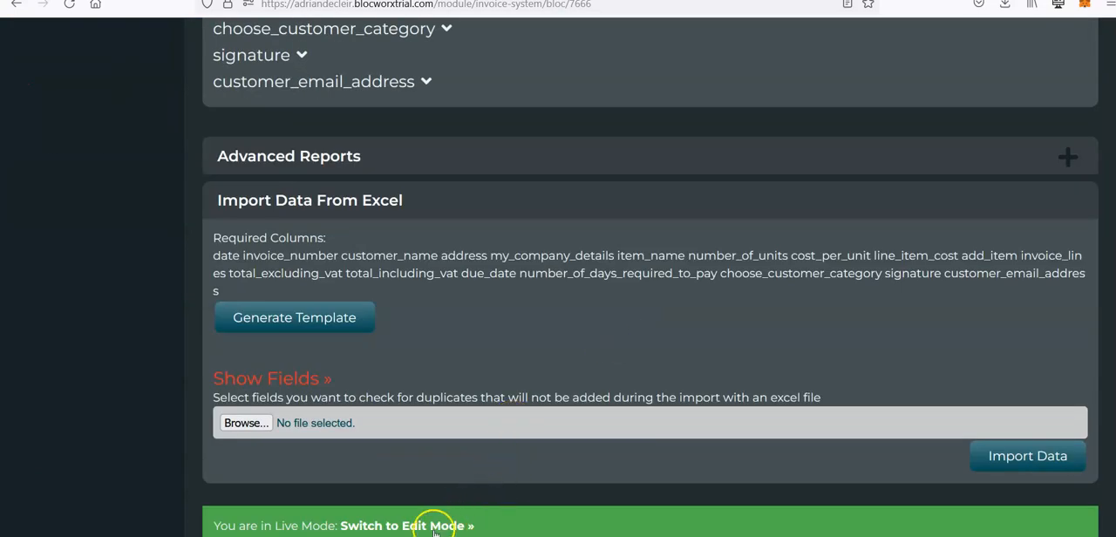
{"action": "left_click", "coordinate": [424, 526]}
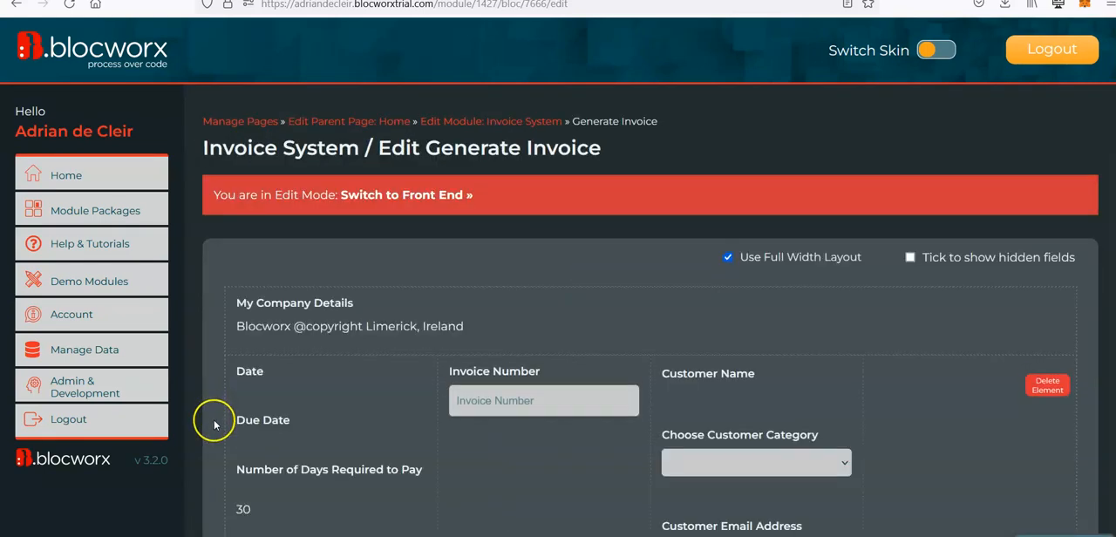
Step: Start a new Mail Alert field below the Signature field and name it "Send Attachment"
{"action": "scroll", "coordinate": [212, 424], "scroll_direction": "down", "scroll_amount": 5}
{"action": "scroll", "coordinate": [213, 420], "scroll_direction": "down", "scroll_amount": 5}
{"action": "mouse_move", "coordinate": [520, 358]}
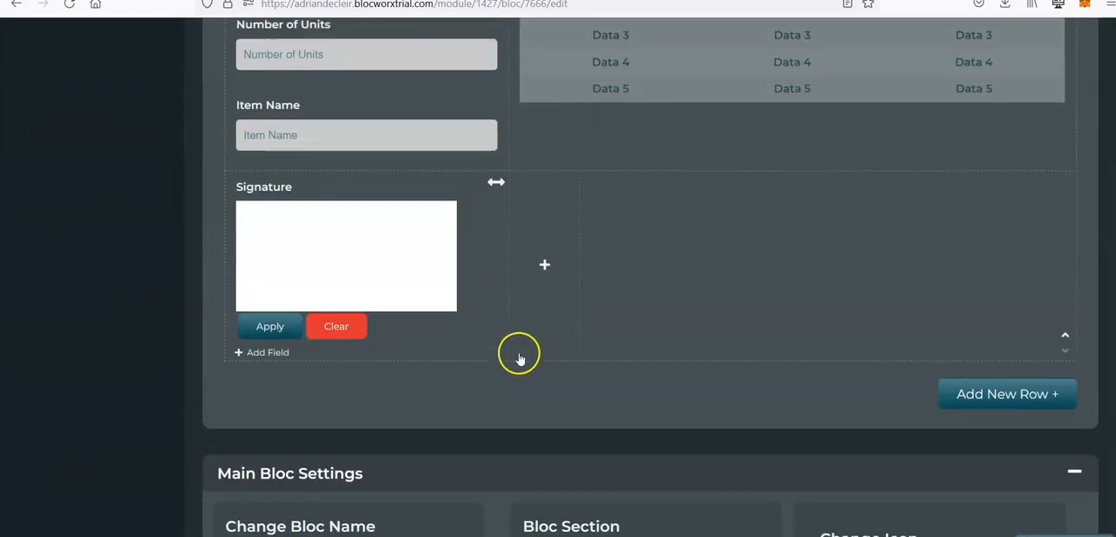
{"action": "left_click", "coordinate": [264, 354]}
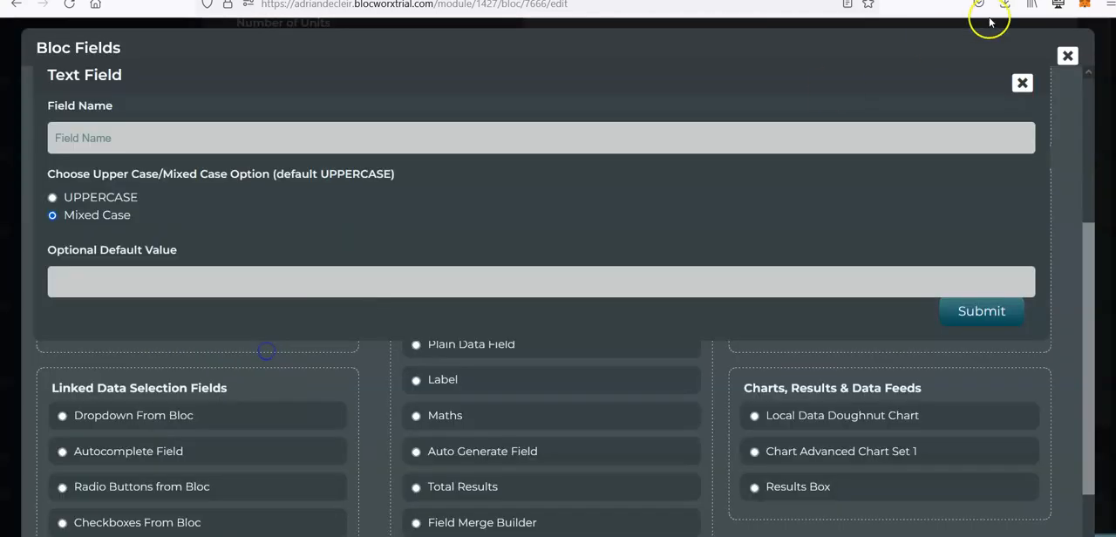
{"action": "left_click", "coordinate": [1024, 82]}
{"action": "scroll", "coordinate": [822, 282], "scroll_direction": "up", "scroll_amount": 2}
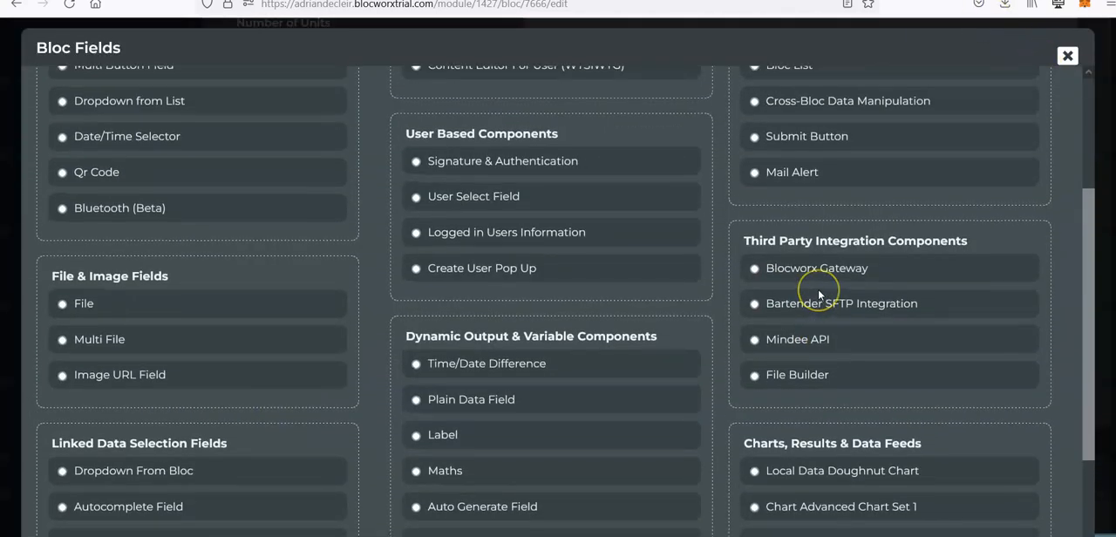
{"action": "scroll", "coordinate": [818, 289], "scroll_direction": "up", "scroll_amount": 4}
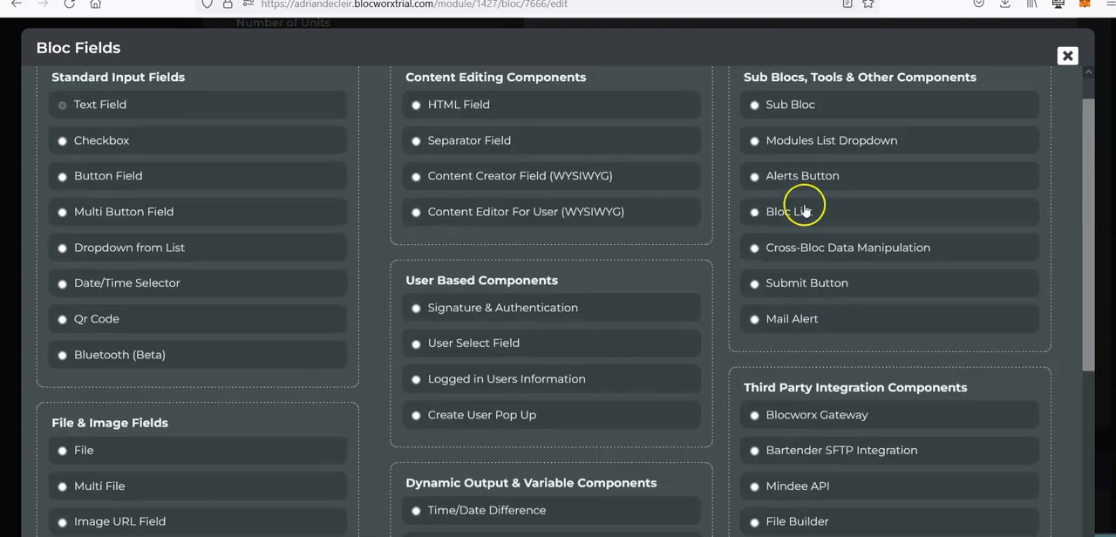
{"action": "left_click", "coordinate": [816, 321]}
{"action": "left_click", "coordinate": [395, 139]}
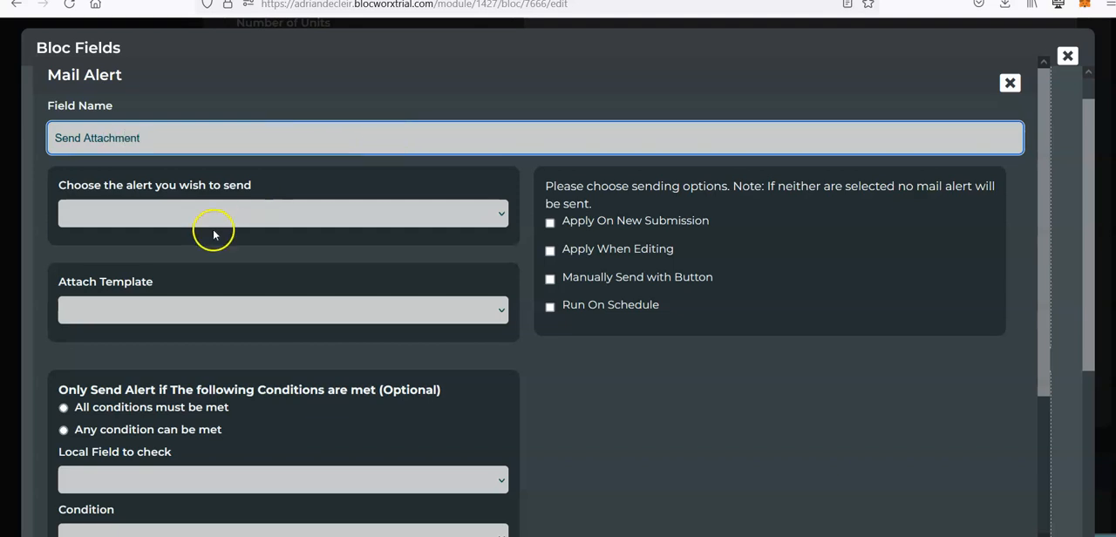
Step: Set the mail alert to send Invoice with the Sample template as .docx, applied on new submission, and submit the field
{"action": "left_click", "coordinate": [194, 212]}
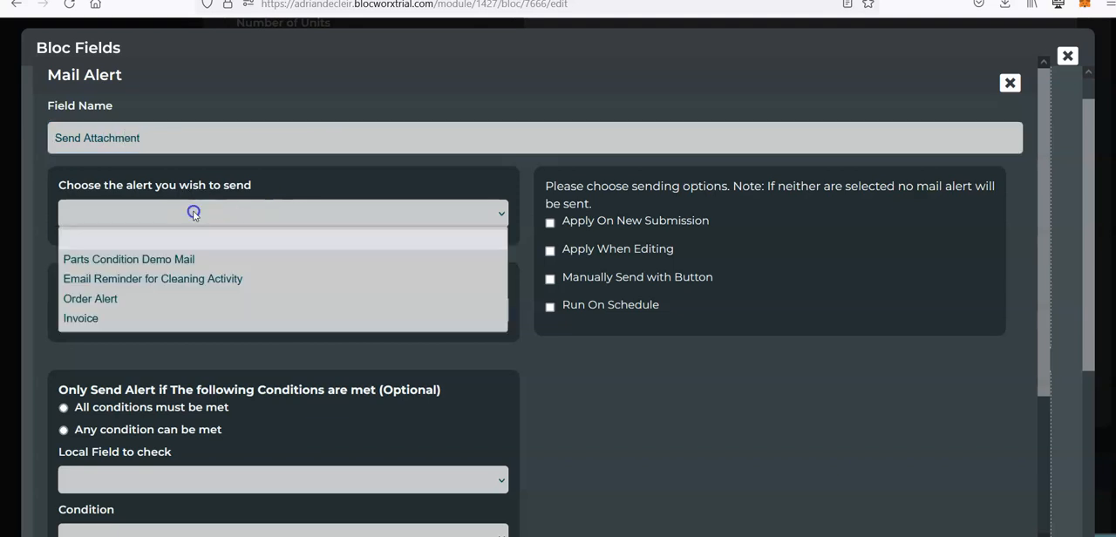
{"action": "left_click", "coordinate": [155, 318]}
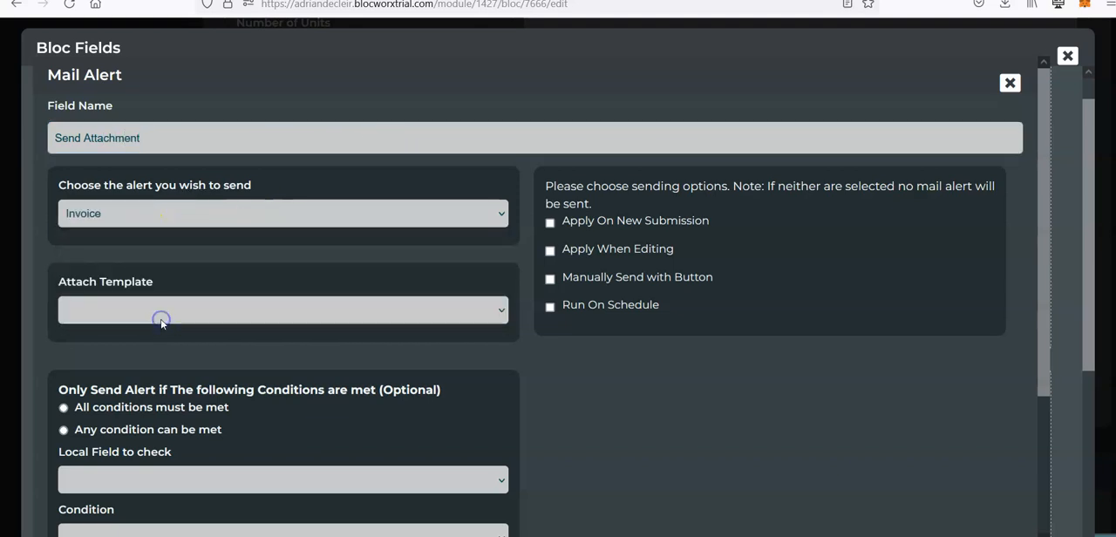
{"action": "left_click", "coordinate": [206, 314]}
{"action": "left_click", "coordinate": [139, 375]}
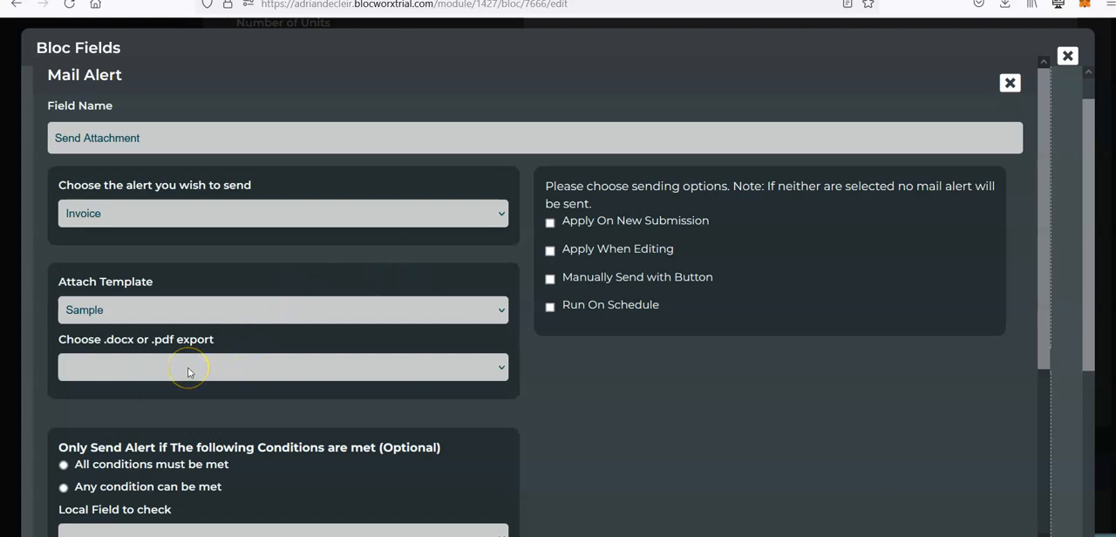
{"action": "left_click", "coordinate": [189, 370]}
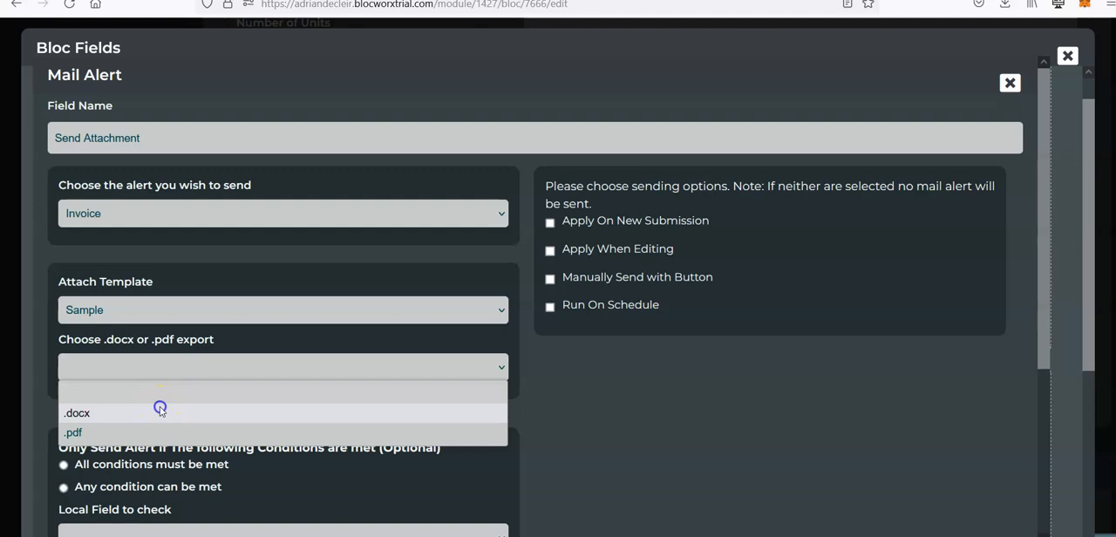
{"action": "left_click", "coordinate": [157, 407]}
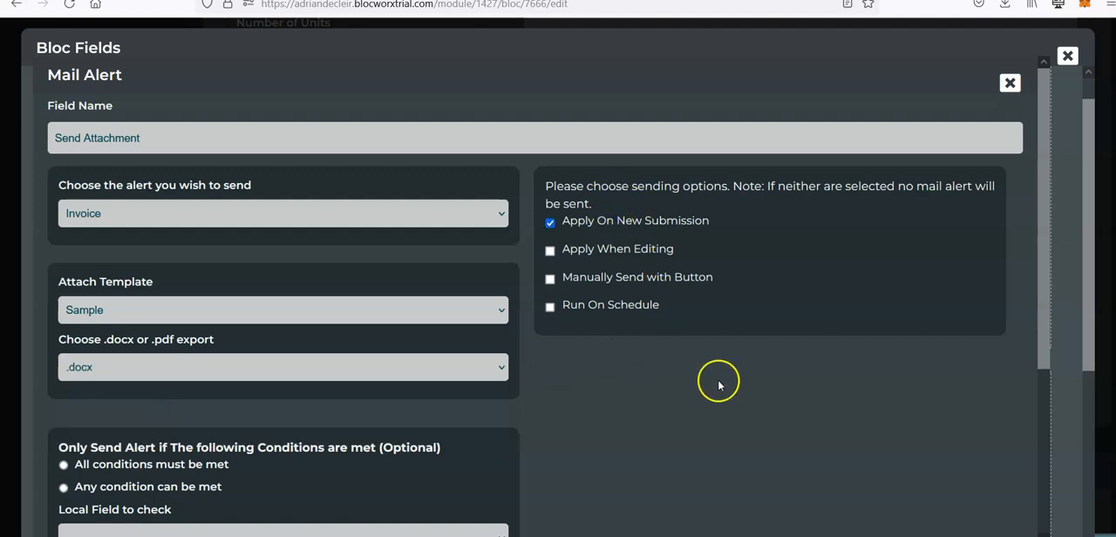
{"action": "scroll", "coordinate": [954, 393], "scroll_direction": "down", "scroll_amount": 5}
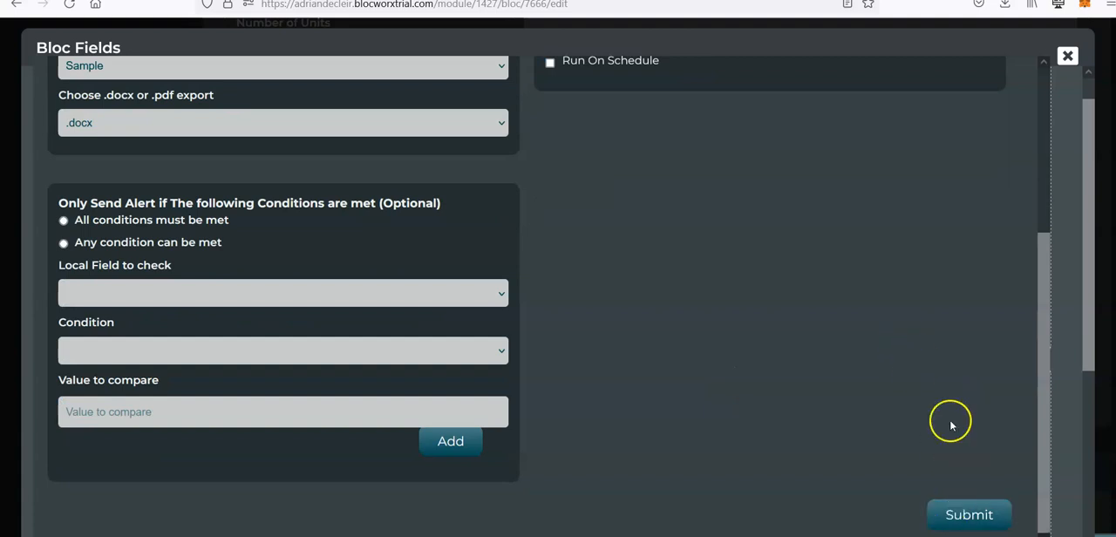
{"action": "left_click", "coordinate": [981, 516]}
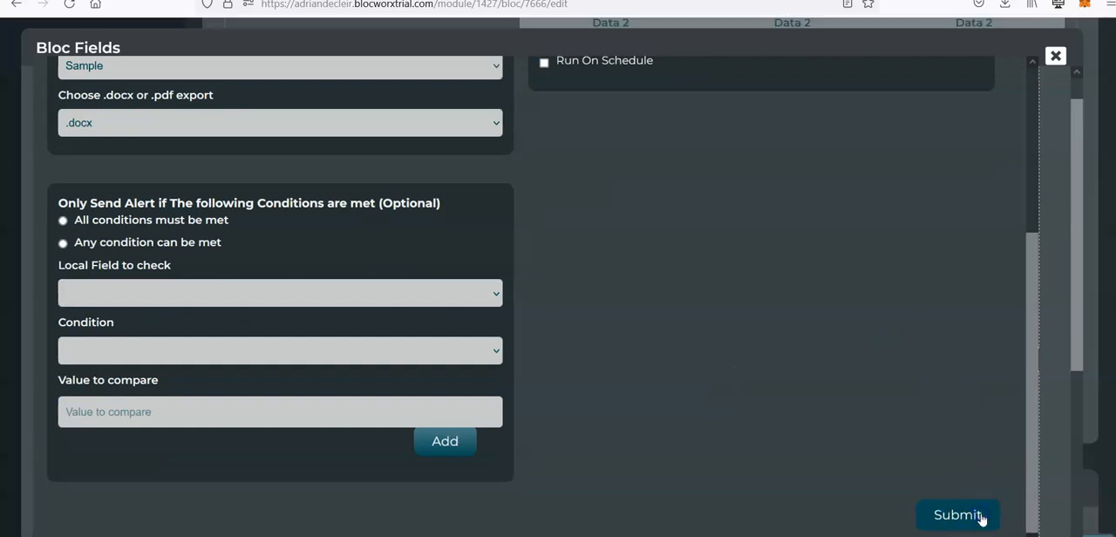
Step: Delete the Sample template from the Generate Invoice bloc's template list
{"action": "scroll", "coordinate": [972, 296], "scroll_direction": "down", "scroll_amount": 5}
{"action": "scroll", "coordinate": [975, 356], "scroll_direction": "down", "scroll_amount": 15}
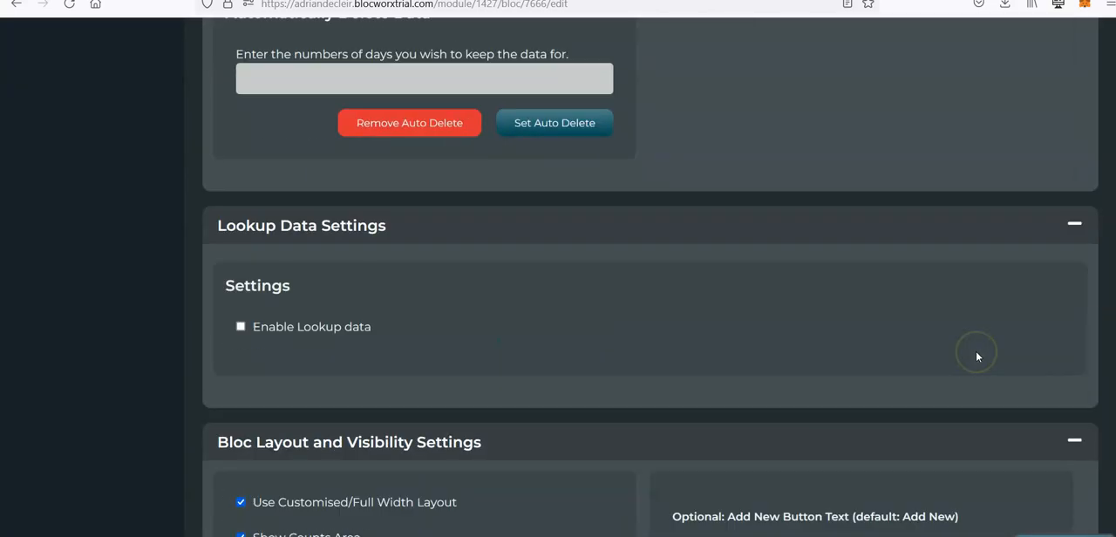
{"action": "scroll", "coordinate": [977, 358], "scroll_direction": "down", "scroll_amount": 15}
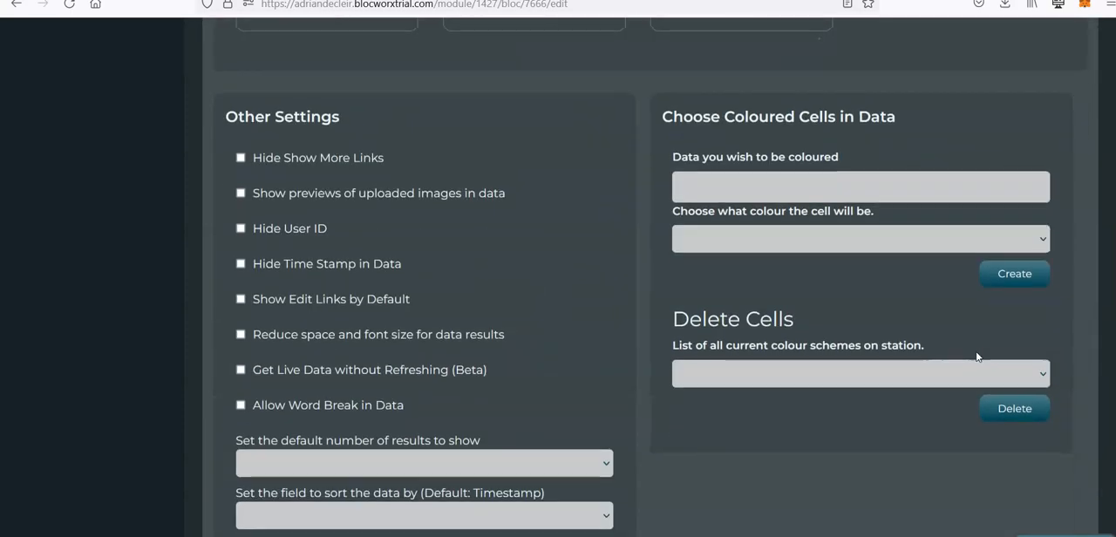
{"action": "scroll", "coordinate": [977, 355], "scroll_direction": "down", "scroll_amount": 12}
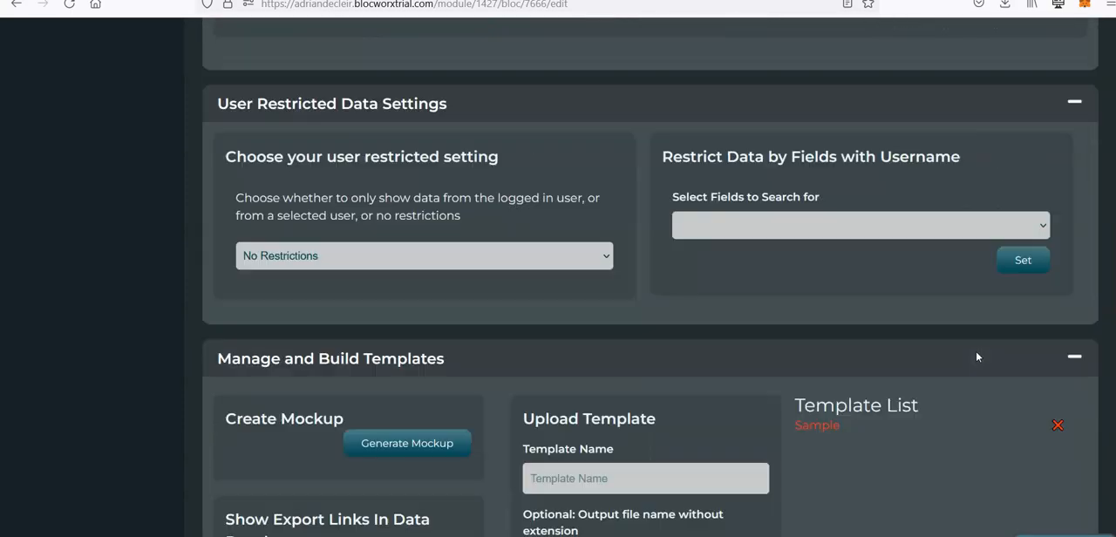
{"action": "scroll", "coordinate": [977, 356], "scroll_direction": "up", "scroll_amount": 3}
{"action": "left_click", "coordinate": [978, 200]}
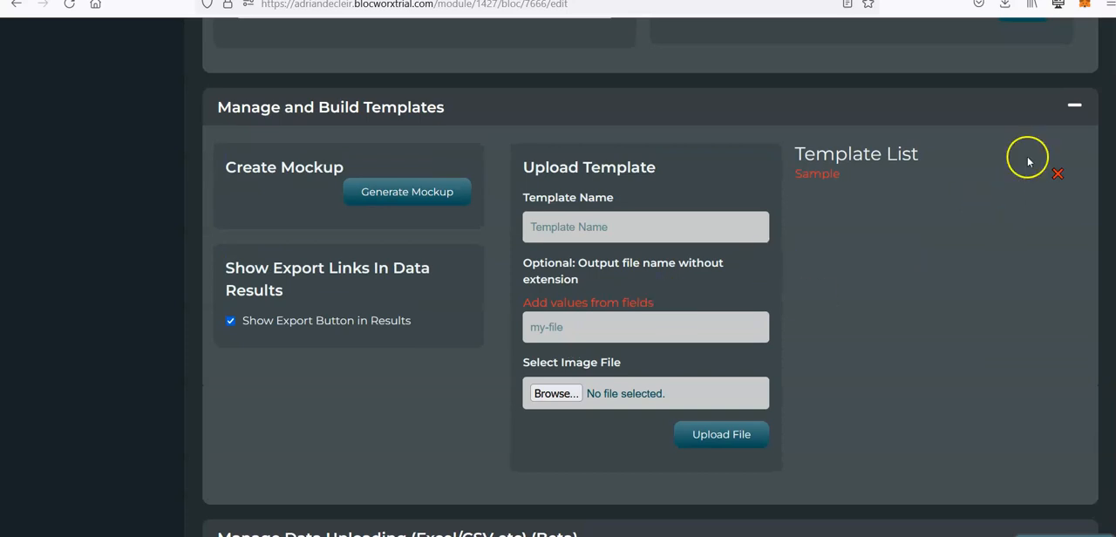
{"action": "left_click", "coordinate": [1058, 175]}
Step: Enter "Sample Invoice" as the name of the template to upload
{"action": "left_click", "coordinate": [583, 232]}
{"action": "type", "text": "SAmp"}
{"action": "key", "text": "BackSpace"}
{"action": "key", "text": "BackSpace"}
{"action": "key", "text": "BackSpace"}
{"action": "type", "text": "ame"}
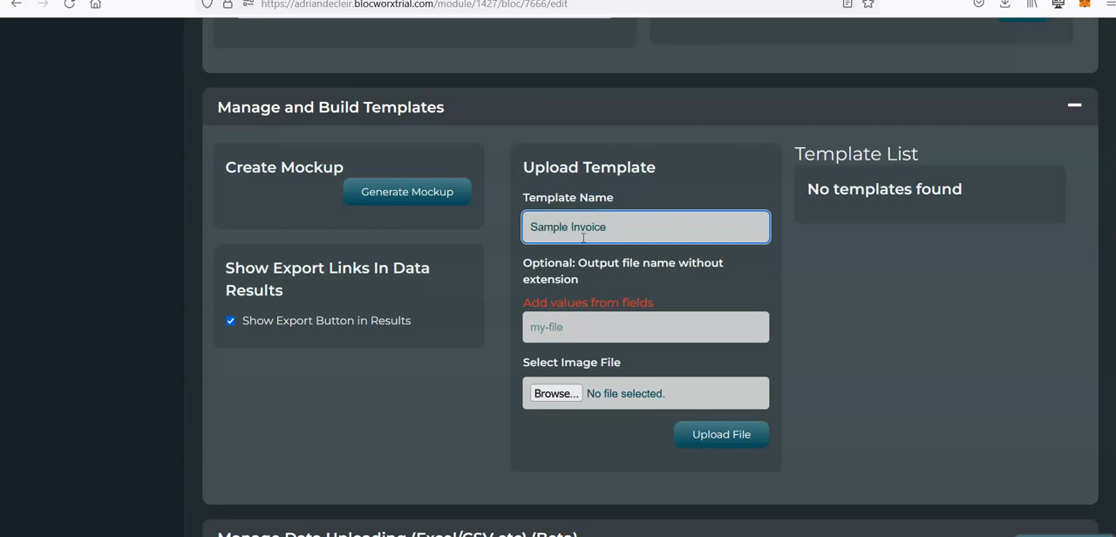
Step: Set the template's output file name to the Invoice Number field value prefixed with "Blocworx-"
{"action": "left_click", "coordinate": [592, 300]}
{"action": "scroll", "coordinate": [673, 336], "scroll_direction": "down", "scroll_amount": 1}
{"action": "left_click", "coordinate": [585, 277]}
{"action": "scroll", "coordinate": [792, 295], "scroll_direction": "down", "scroll_amount": 4}
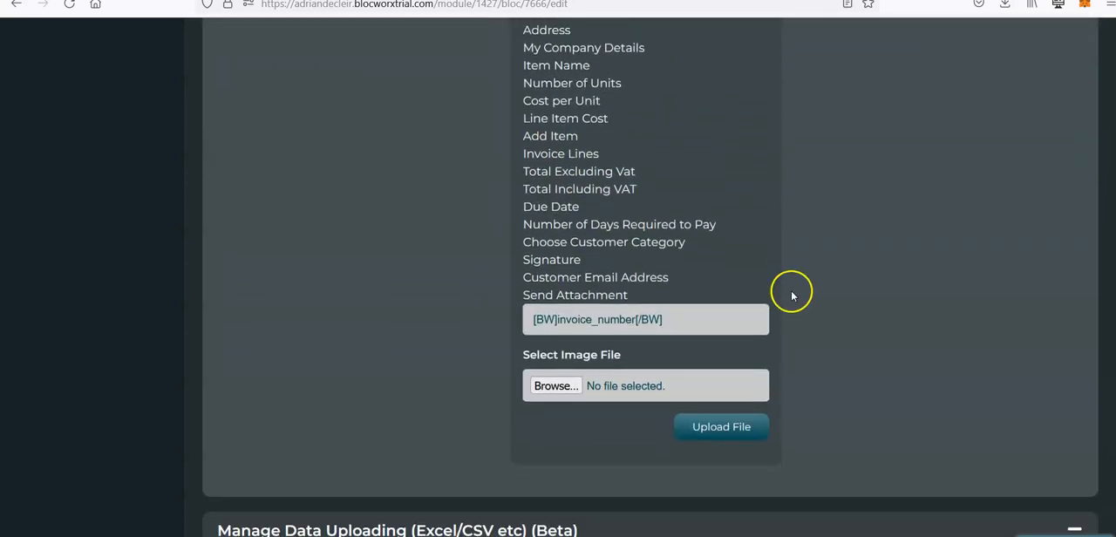
{"action": "left_click", "coordinate": [690, 321]}
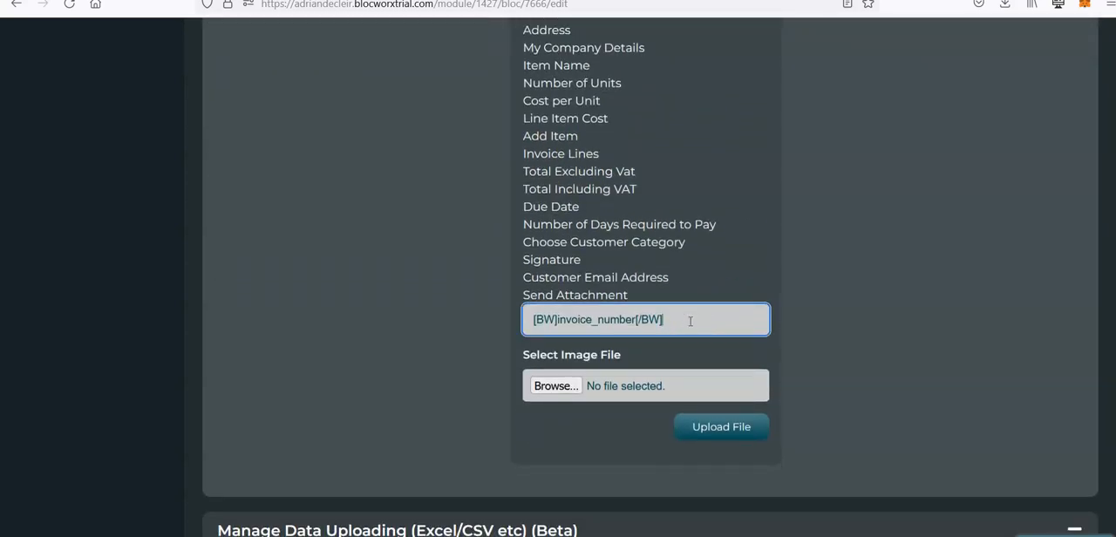
{"action": "type", "text": "Blocworx-"}
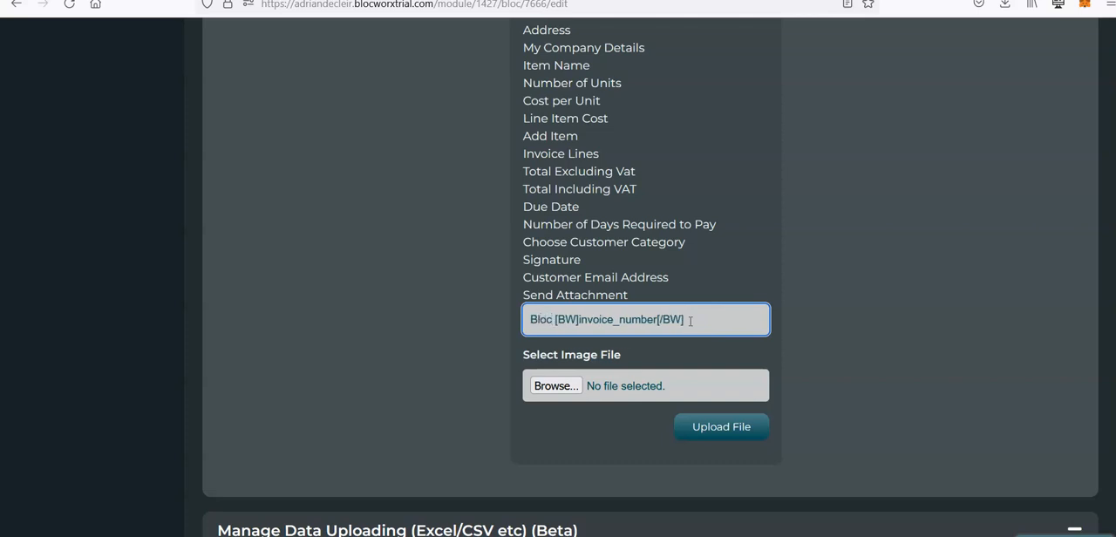
Step: Extend the output file name prefix to "Blocworx-Invoice-" and upload sample.docx as the Sample Invoice template file
{"action": "key", "text": "BackSpace"}
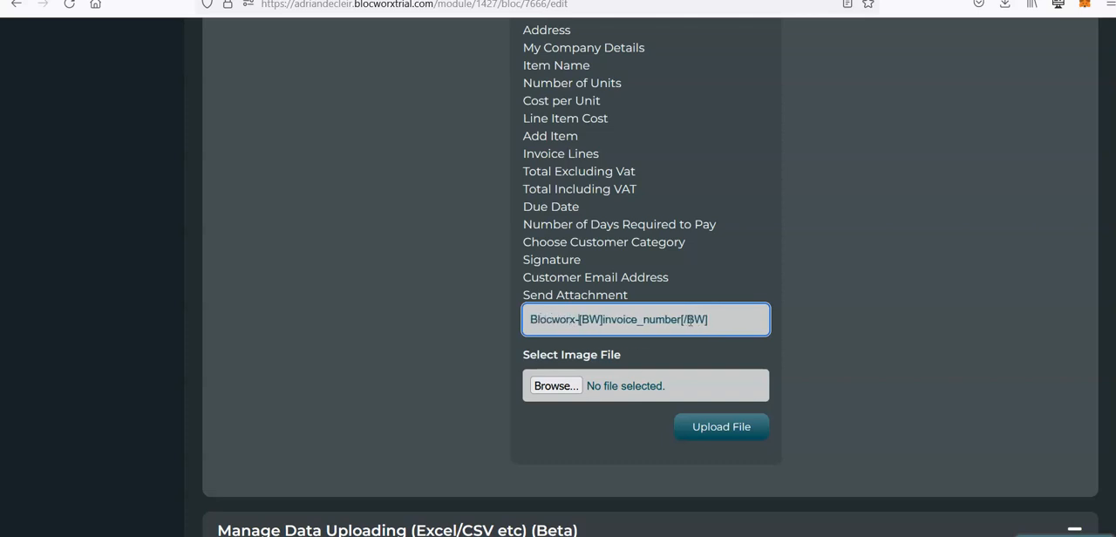
{"action": "type", "text": "Invoice-"}
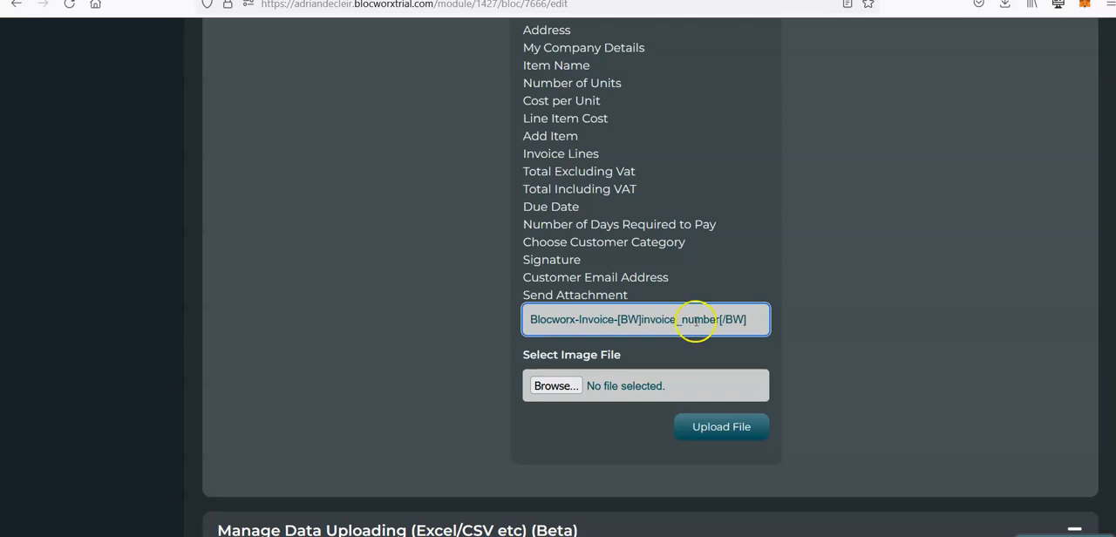
{"action": "left_click", "coordinate": [553, 385]}
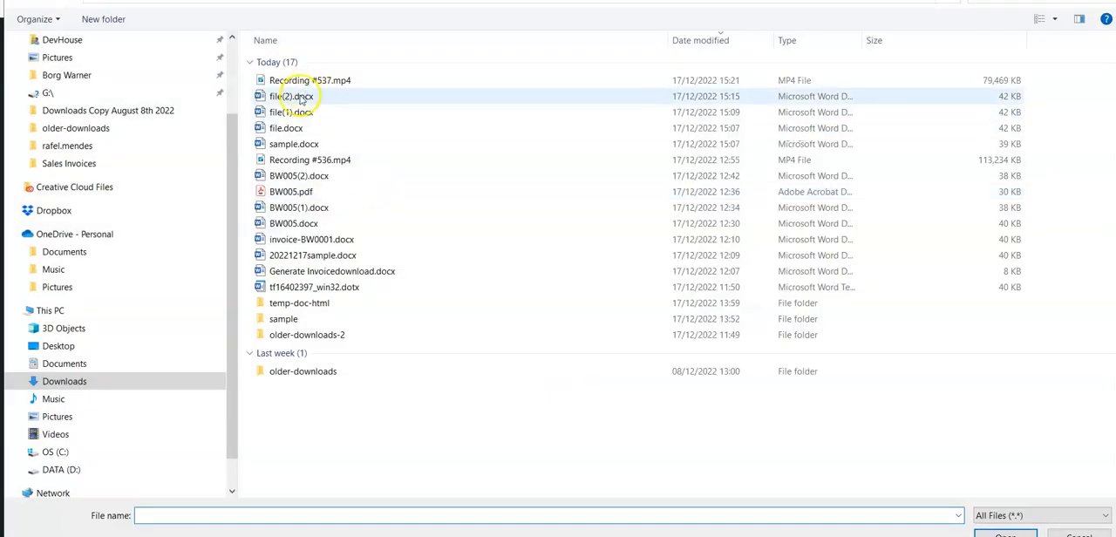
{"action": "double_click", "coordinate": [316, 144]}
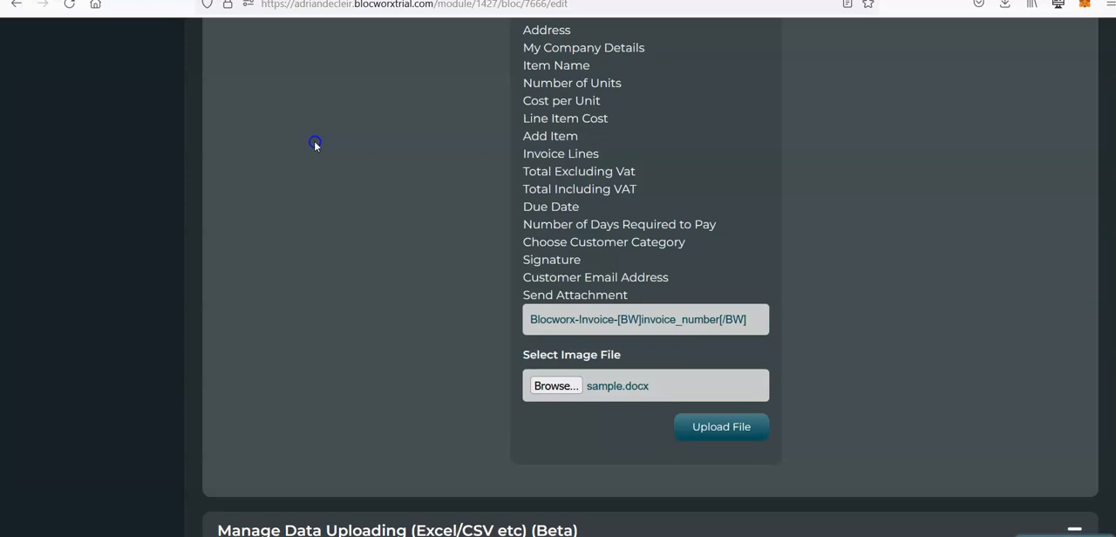
{"action": "left_click", "coordinate": [735, 431]}
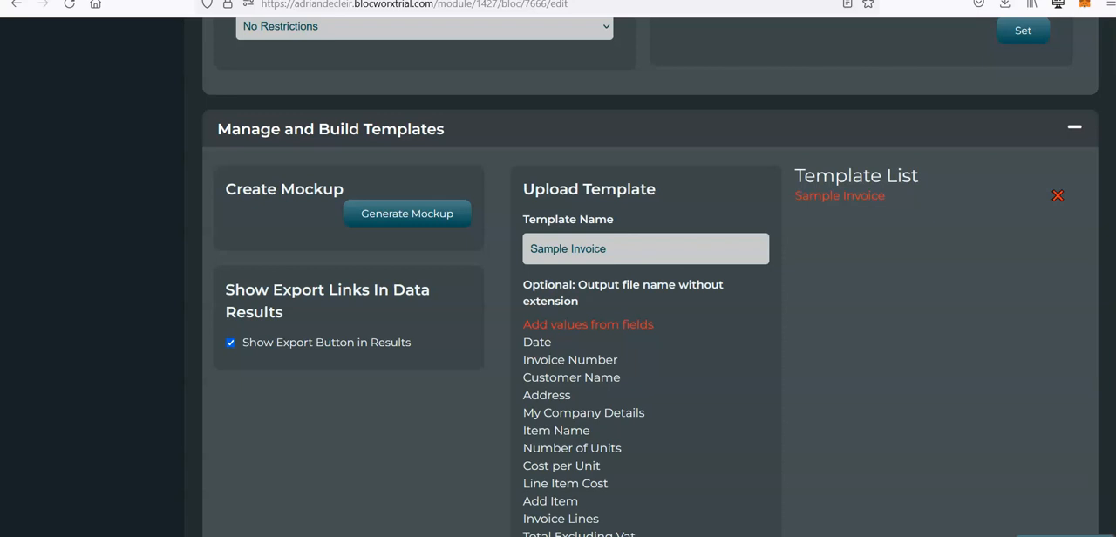
Step: Switch the Generate Invoice bloc to its front end and enter an invoice number on a new invoice
{"action": "scroll", "coordinate": [650, 278], "scroll_direction": "up", "scroll_amount": 15}
{"action": "scroll", "coordinate": [456, 220], "scroll_direction": "down", "scroll_amount": 15}
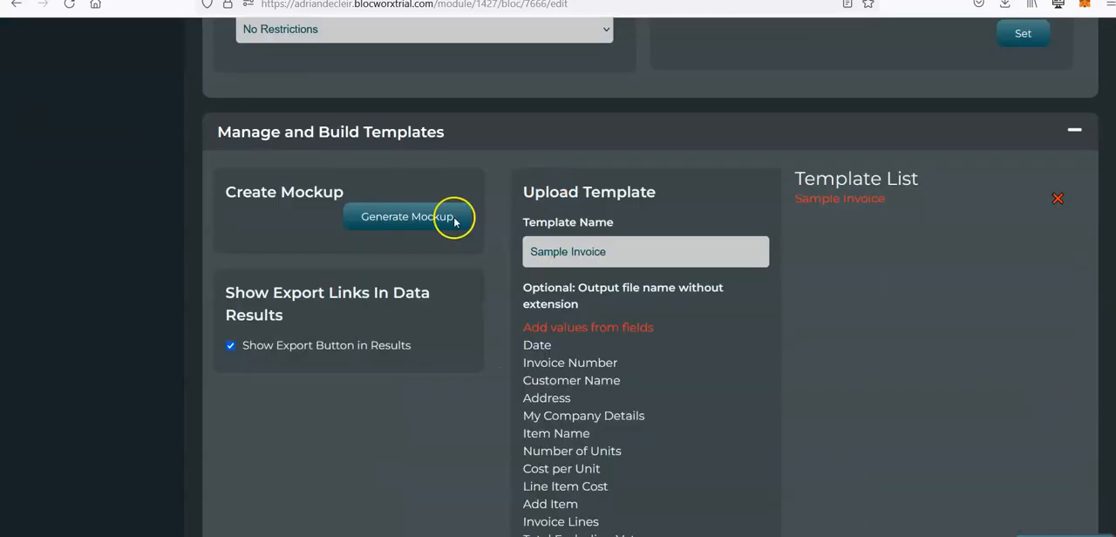
{"action": "scroll", "coordinate": [650, 277], "scroll_direction": "up", "scroll_amount": 10}
{"action": "scroll", "coordinate": [650, 277], "scroll_direction": "down", "scroll_amount": 1}
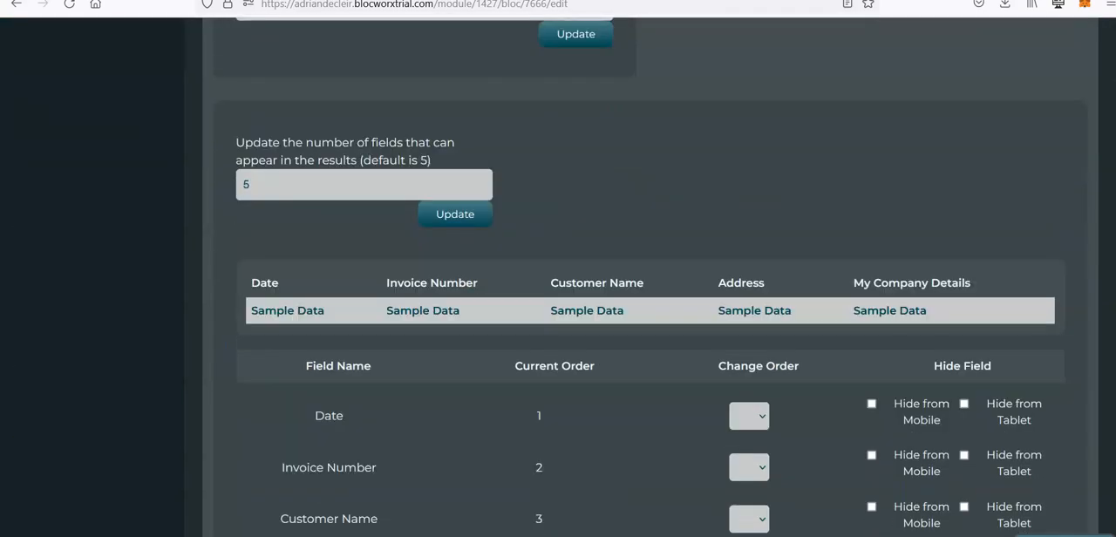
{"action": "scroll", "coordinate": [649, 277], "scroll_direction": "up", "scroll_amount": 20}
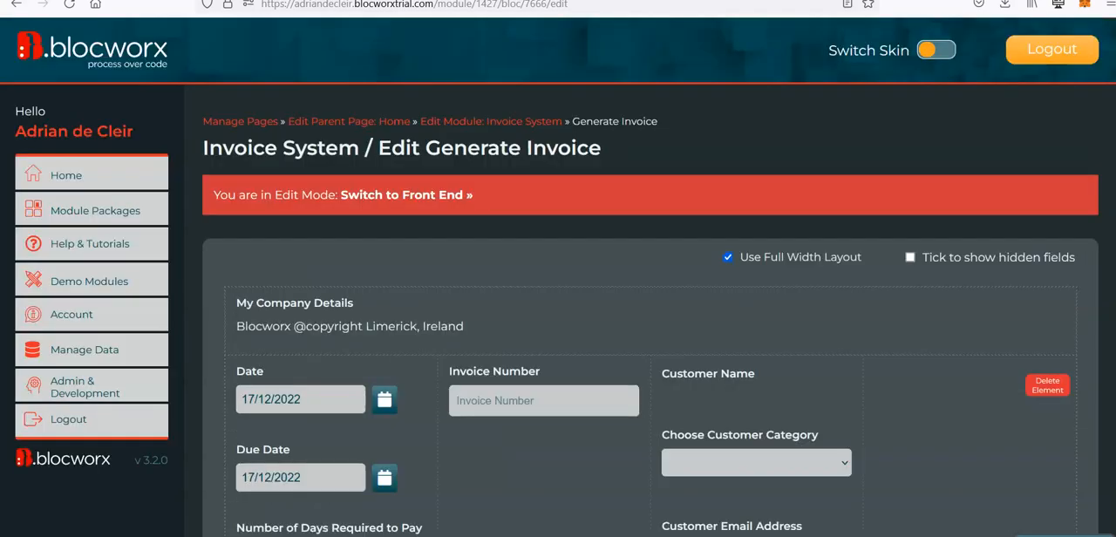
{"action": "left_click", "coordinate": [422, 195]}
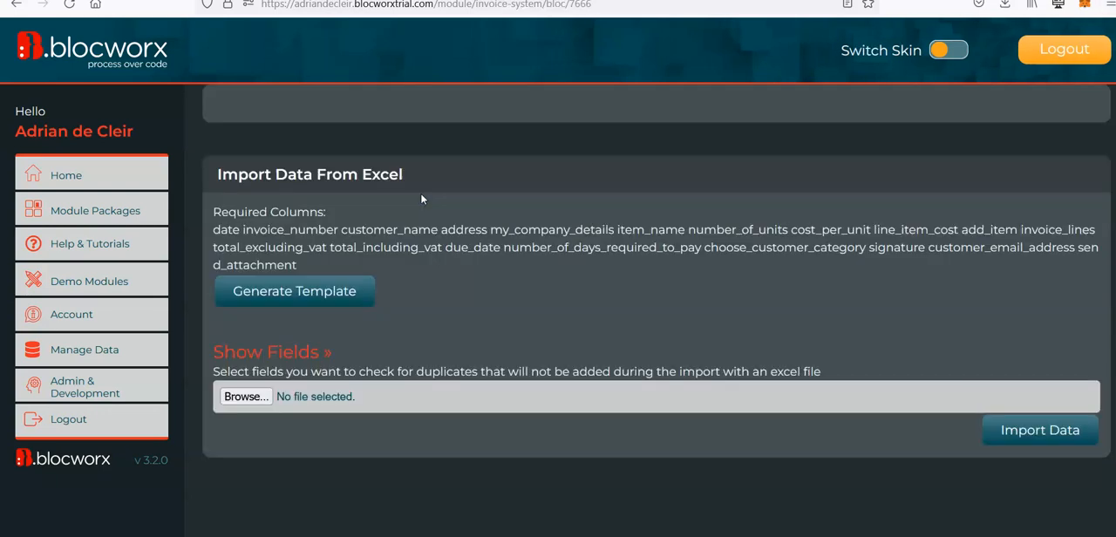
{"action": "left_click", "coordinate": [533, 339]}
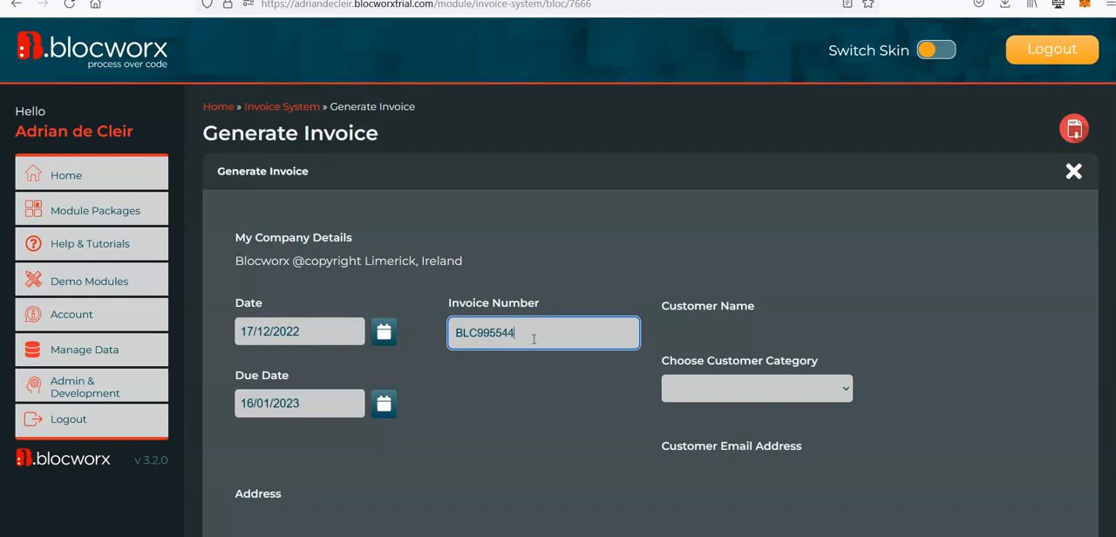
Step: Choose Category 1 as the invoice's customer category and select Test Customer as the customer name
{"action": "scroll", "coordinate": [534, 338], "scroll_direction": "down", "scroll_amount": 3}
{"action": "left_click", "coordinate": [733, 280]}
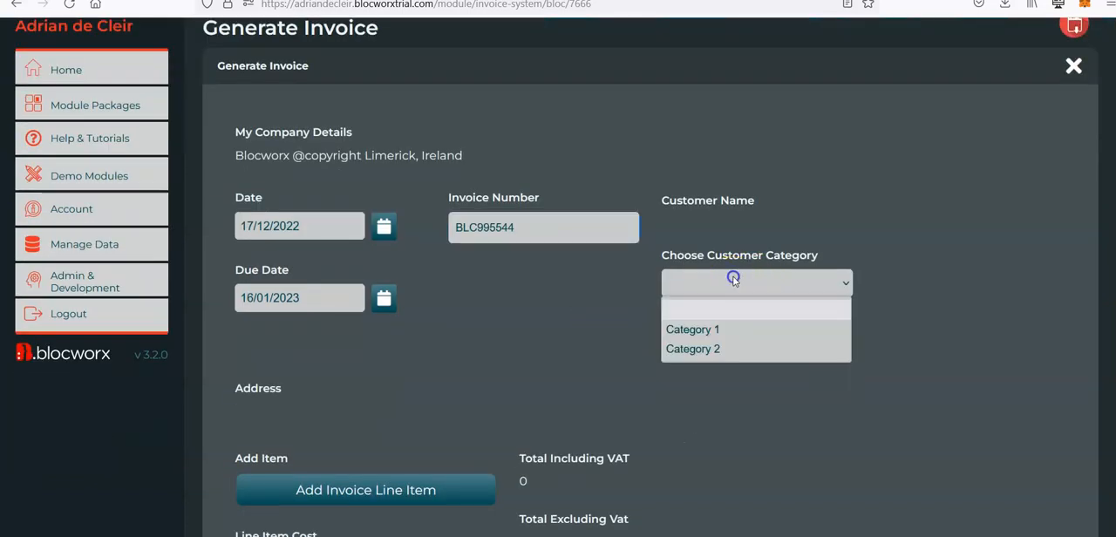
{"action": "left_click", "coordinate": [742, 328]}
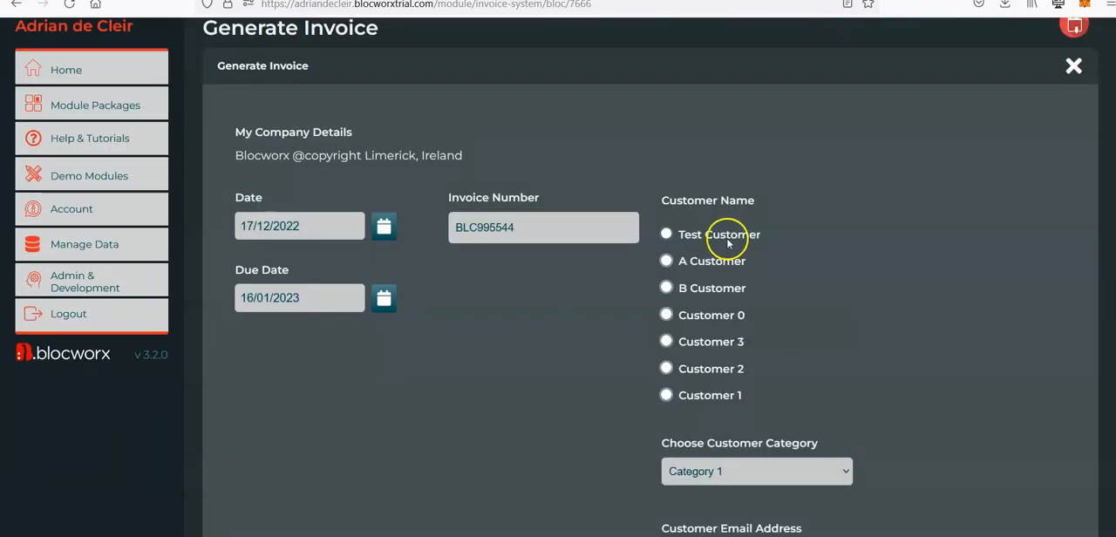
{"action": "scroll", "coordinate": [757, 252], "scroll_direction": "down", "scroll_amount": 2}
{"action": "scroll", "coordinate": [564, 431], "scroll_direction": "down", "scroll_amount": 4}
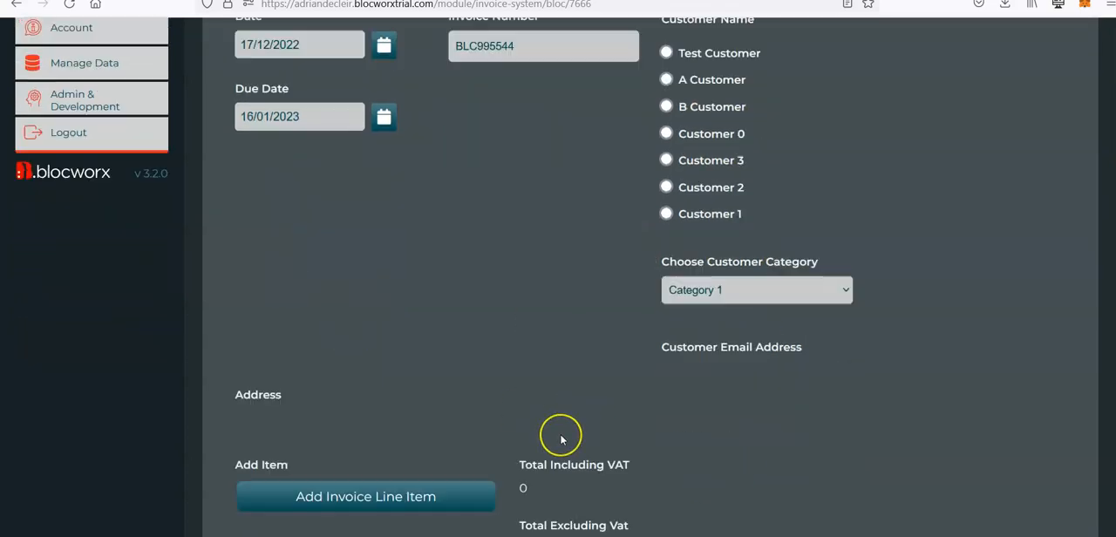
{"action": "scroll", "coordinate": [595, 434], "scroll_direction": "up", "scroll_amount": 1}
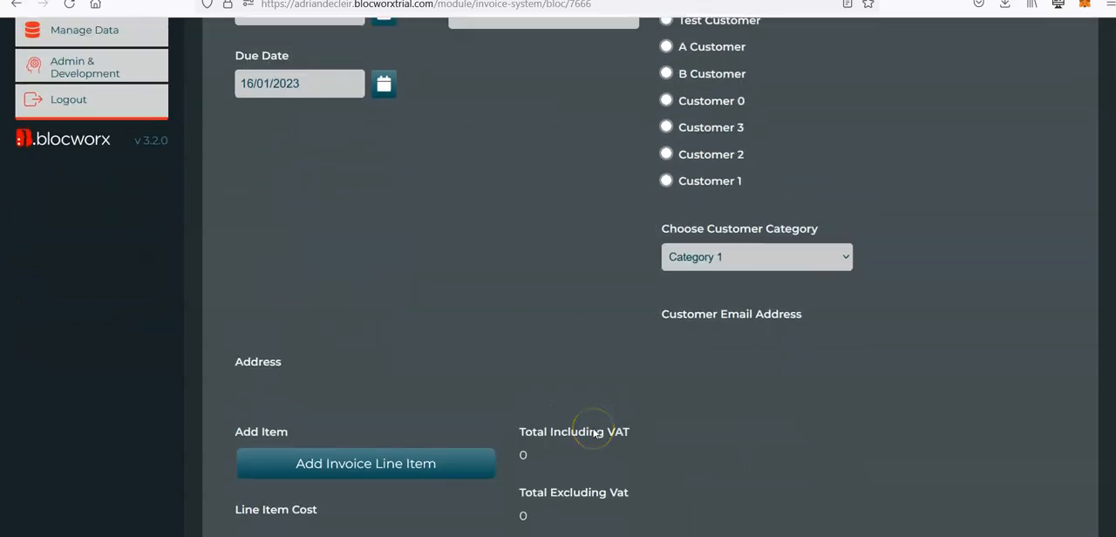
{"action": "scroll", "coordinate": [595, 433], "scroll_direction": "down", "scroll_amount": 2}
{"action": "scroll", "coordinate": [635, 350], "scroll_direction": "up", "scroll_amount": 1}
{"action": "scroll", "coordinate": [635, 349], "scroll_direction": "up", "scroll_amount": 4}
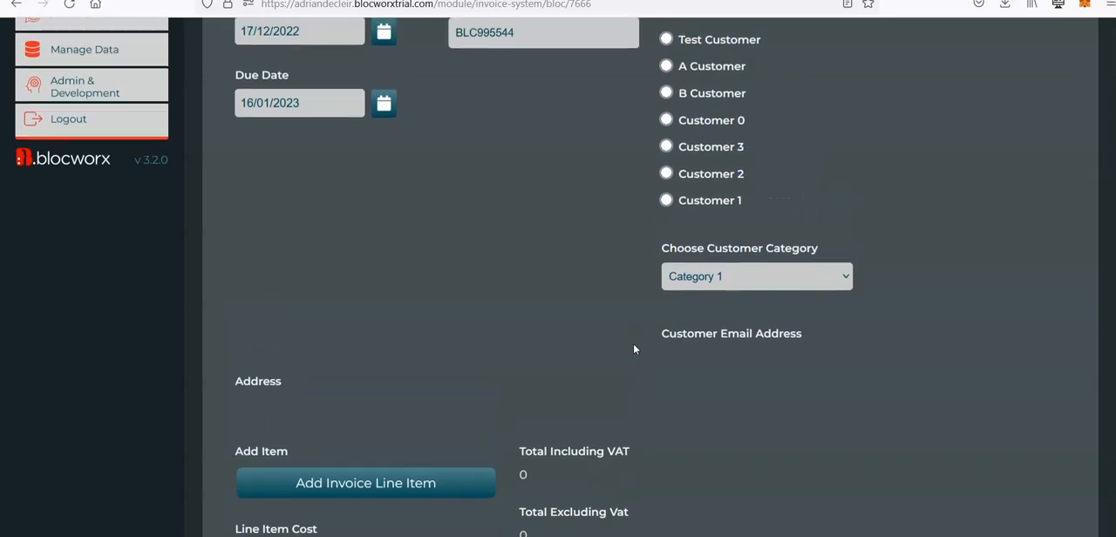
{"action": "left_click", "coordinate": [602, 374]}
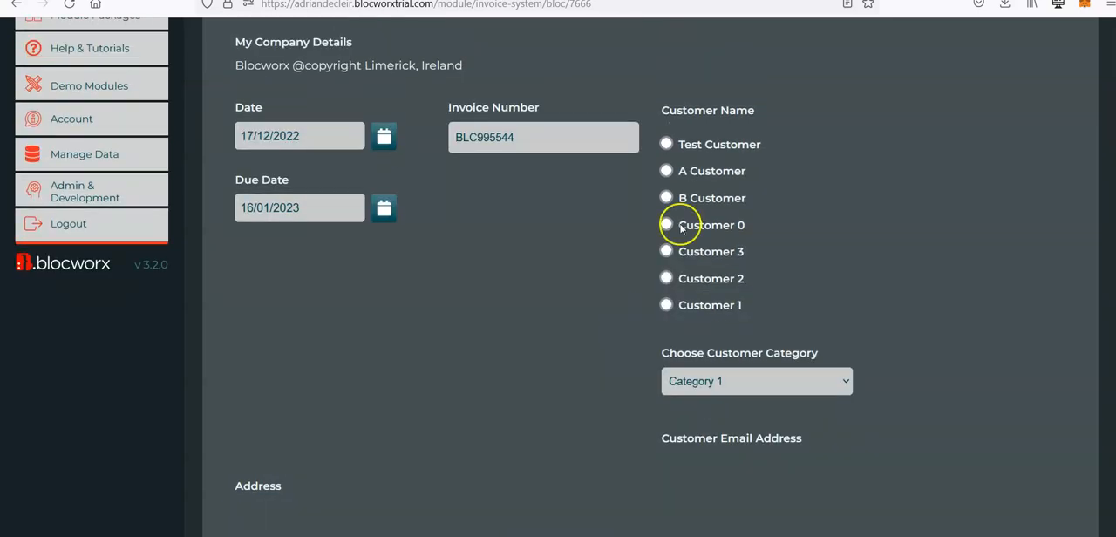
{"action": "left_click", "coordinate": [666, 145]}
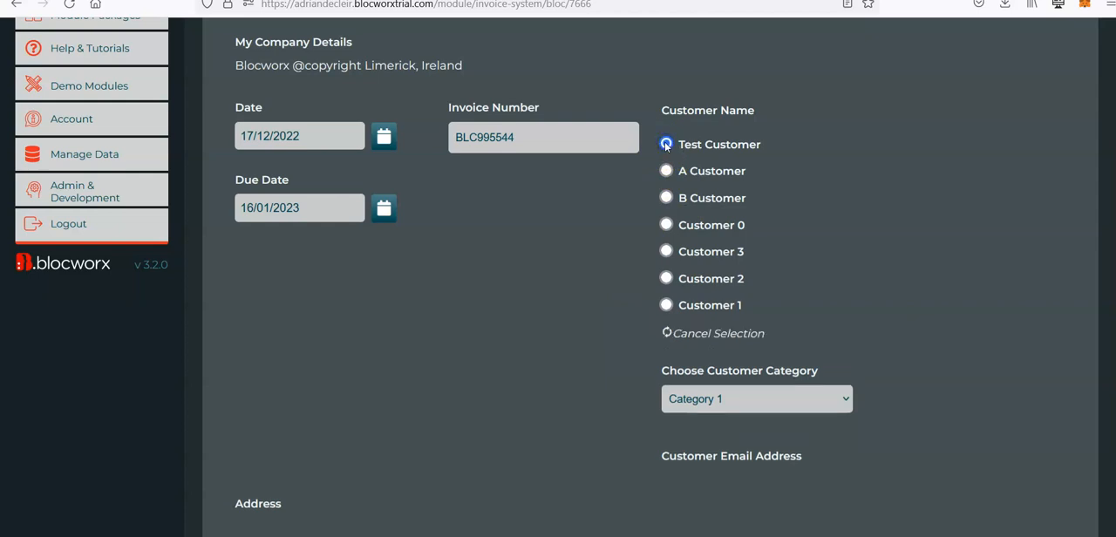
Step: Check whether the Customer Email Address field is filled in for the selected customer
{"action": "scroll", "coordinate": [585, 329], "scroll_direction": "down", "scroll_amount": 2}
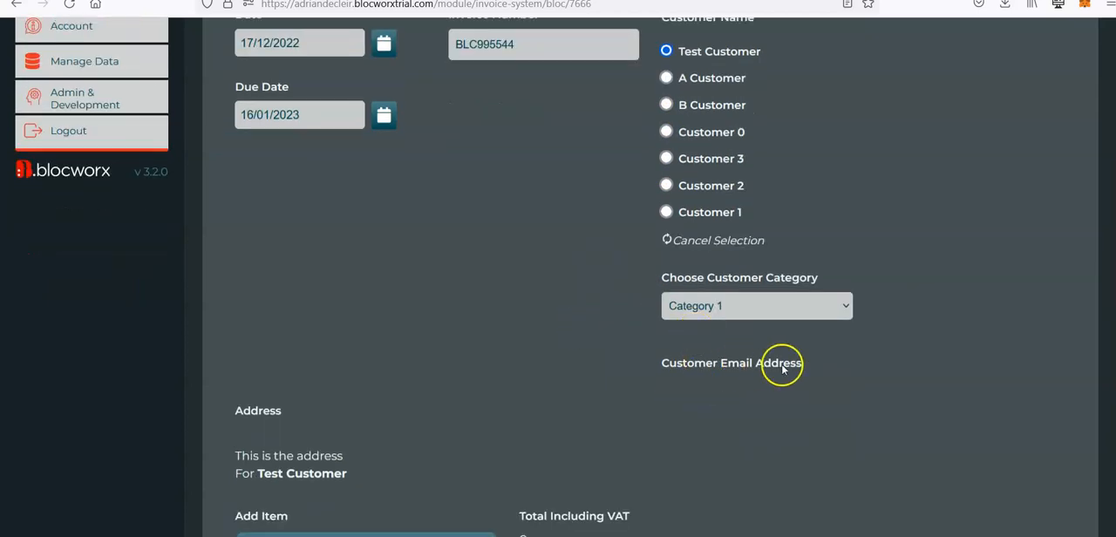
{"action": "scroll", "coordinate": [767, 279], "scroll_direction": "up", "scroll_amount": 1}
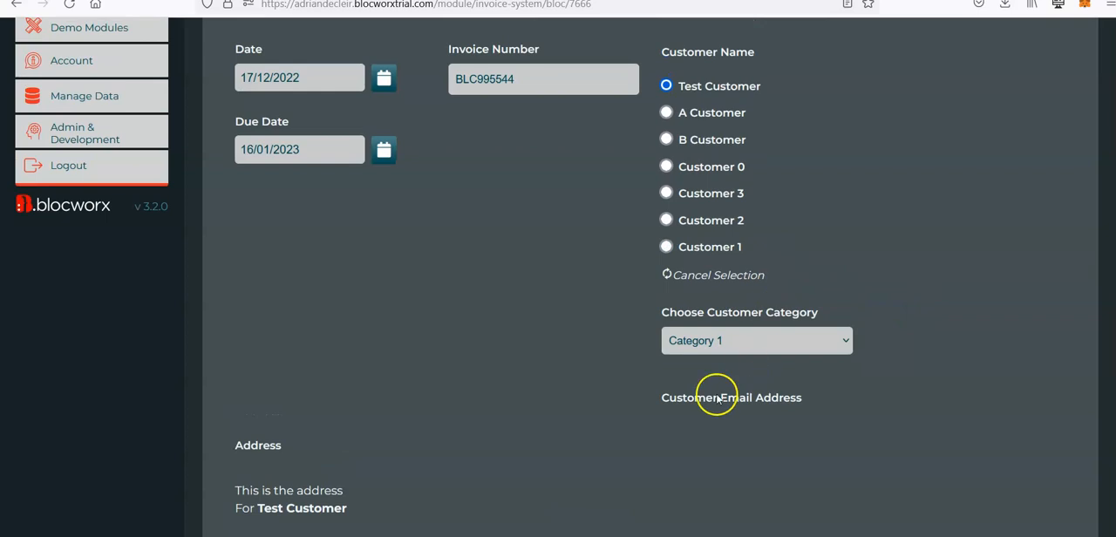
{"action": "left_click", "coordinate": [777, 403]}
{"action": "scroll", "coordinate": [776, 404], "scroll_direction": "down", "scroll_amount": 15}
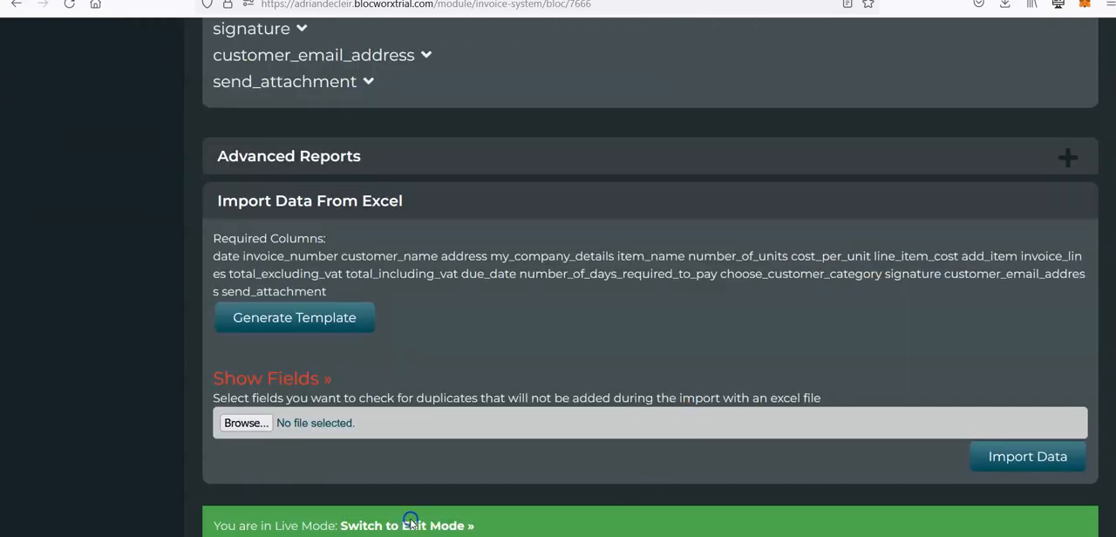
Step: Return the bloc to edit mode and move the Choose Customer Category field above Customer Name
{"action": "left_click", "coordinate": [419, 524]}
{"action": "left_click", "coordinate": [293, 301]}
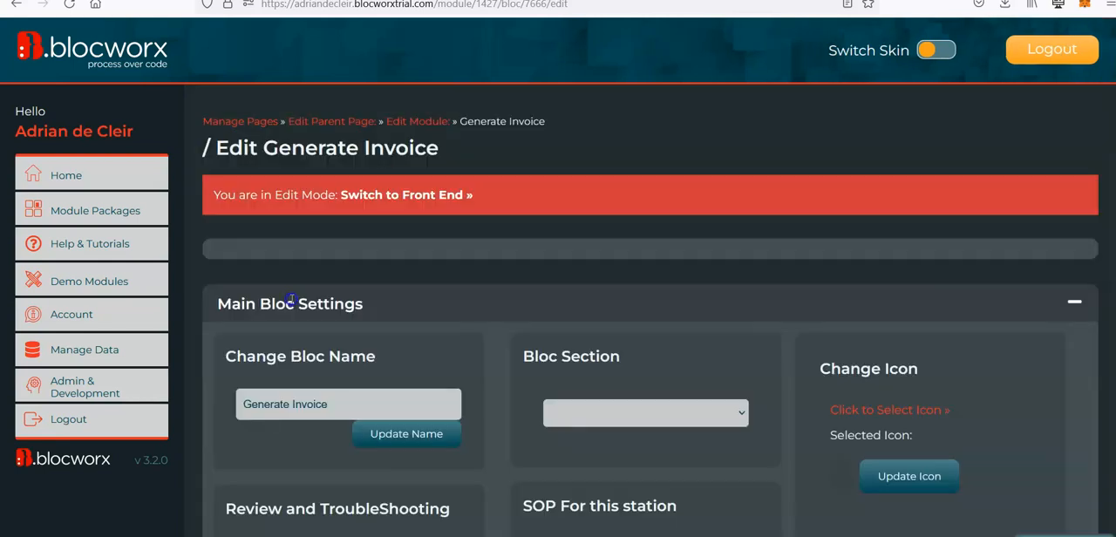
{"action": "scroll", "coordinate": [672, 200], "scroll_direction": "down", "scroll_amount": 3}
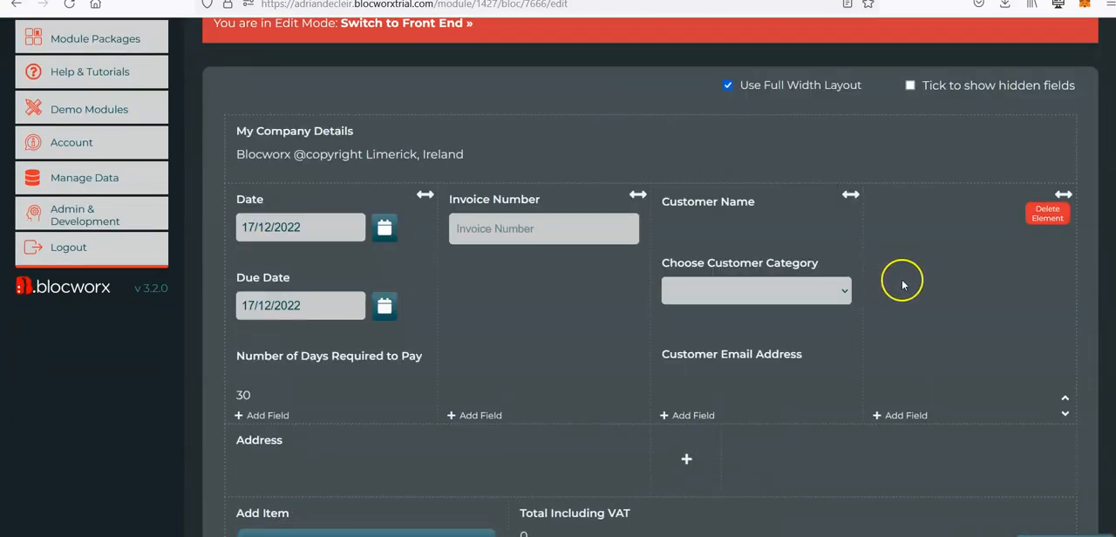
{"action": "mouse_move", "coordinate": [760, 302]}
{"action": "left_click", "coordinate": [677, 360]}
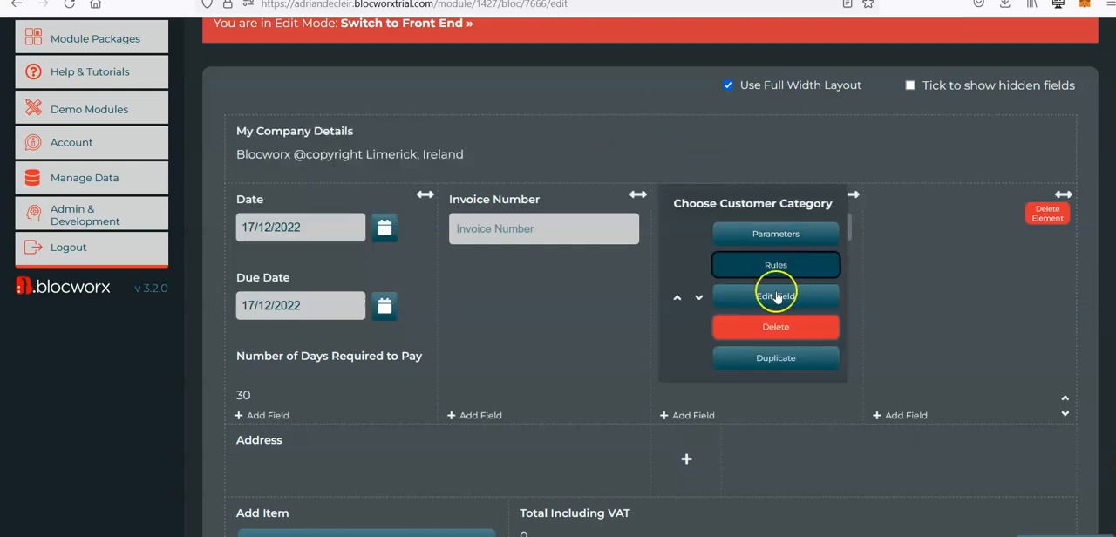
Step: Start a new rule on the Customer Name field with the condition "Populate Another local field with data from elsewhere"
{"action": "mouse_move", "coordinate": [705, 288]}
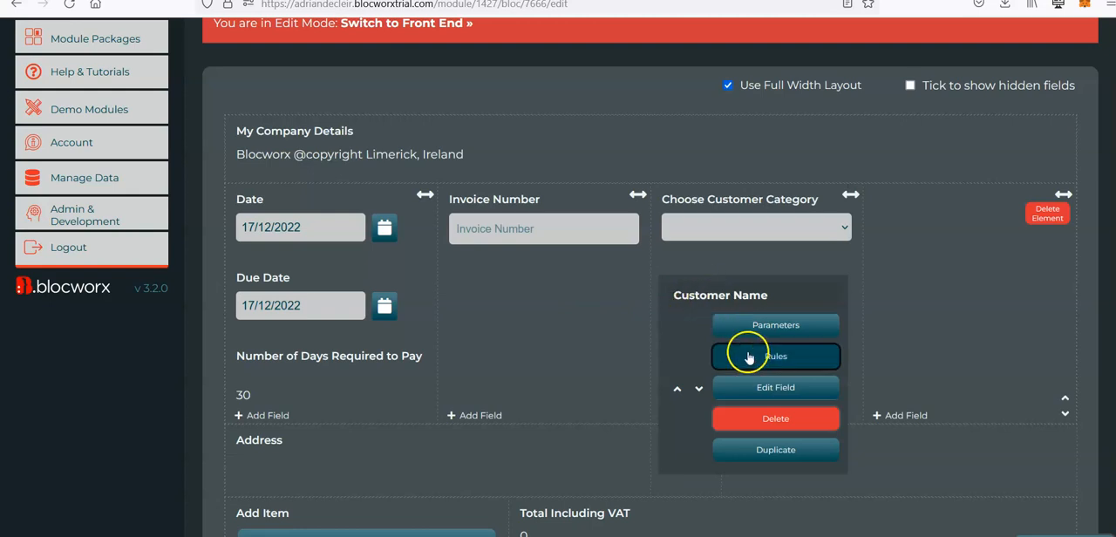
{"action": "left_click", "coordinate": [777, 356]}
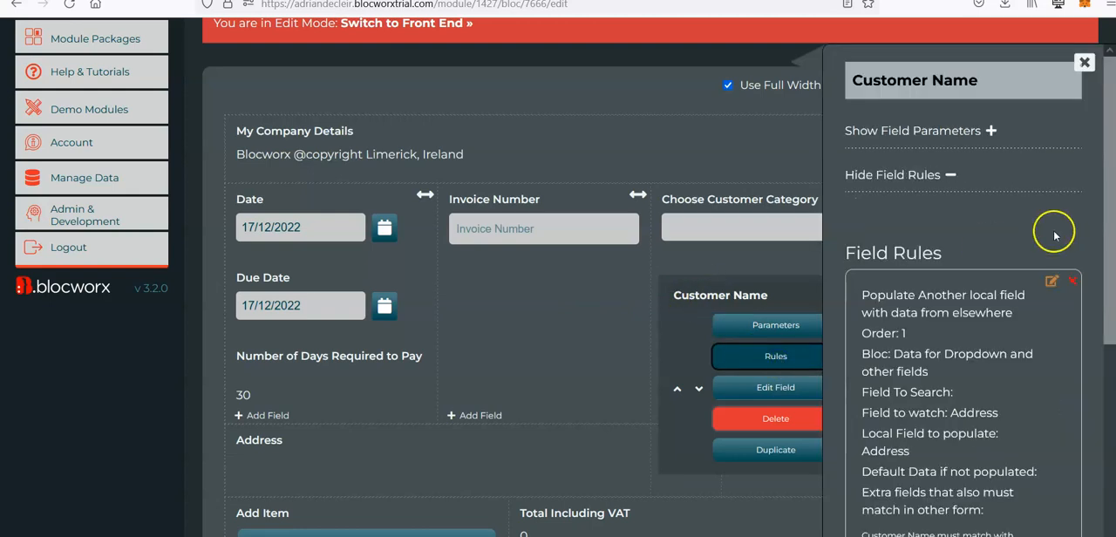
{"action": "scroll", "coordinate": [1072, 323], "scroll_direction": "down", "scroll_amount": 2}
{"action": "scroll", "coordinate": [960, 266], "scroll_direction": "down", "scroll_amount": 2}
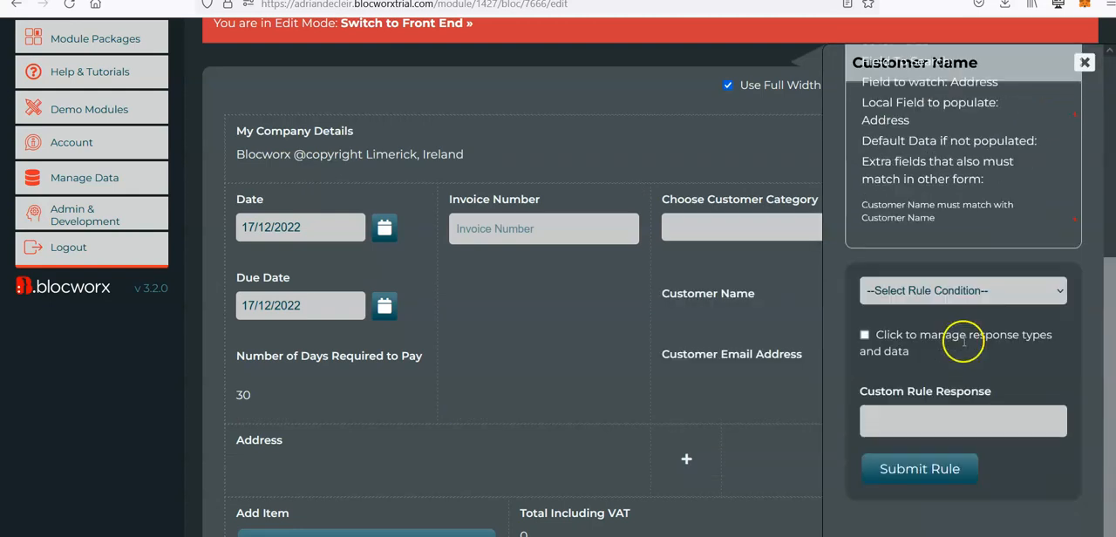
{"action": "left_click", "coordinate": [924, 288]}
{"action": "scroll", "coordinate": [938, 462], "scroll_direction": "down", "scroll_amount": 1}
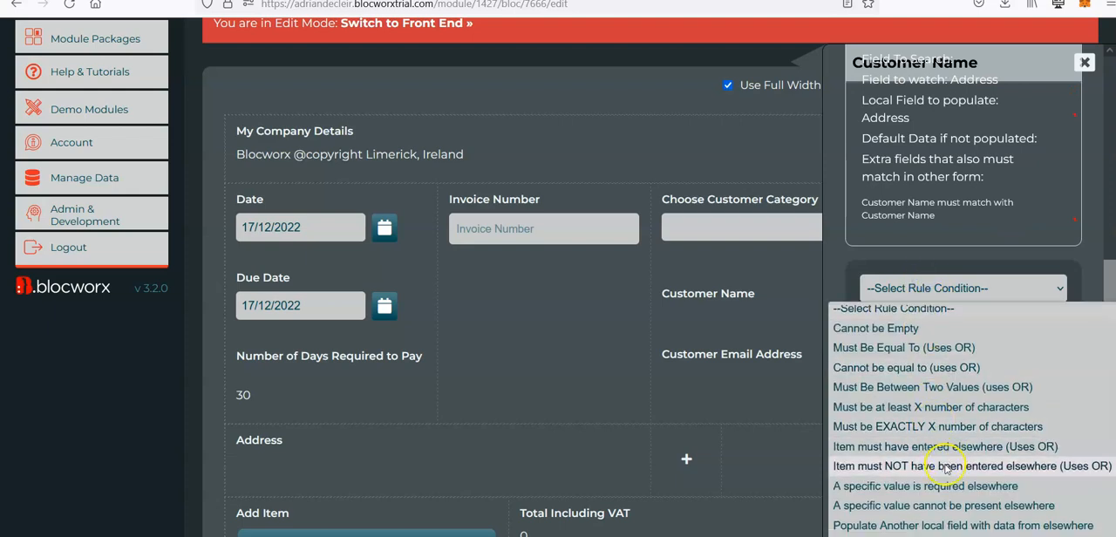
{"action": "left_click", "coordinate": [988, 528]}
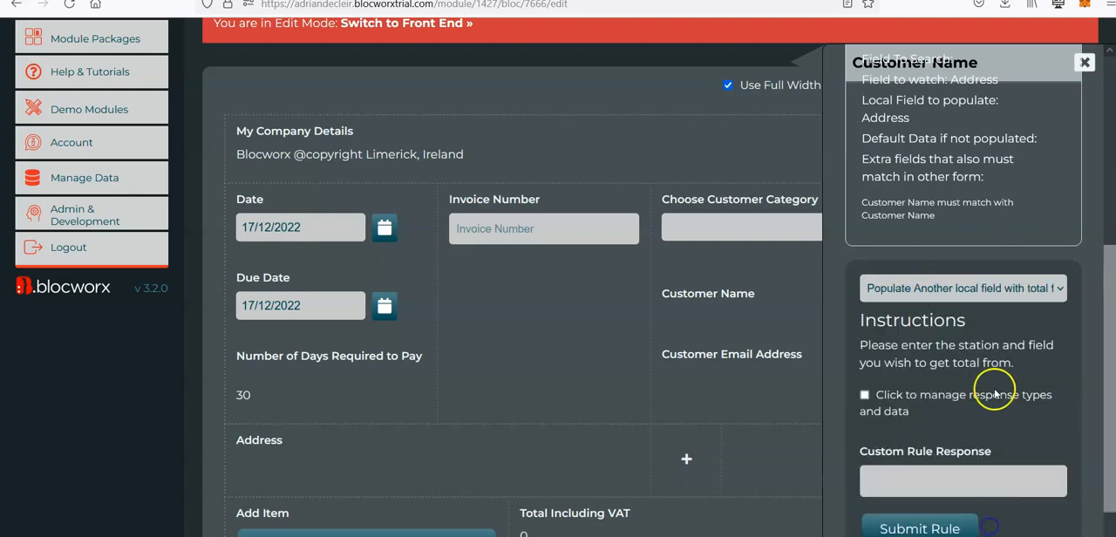
{"action": "scroll", "coordinate": [940, 358], "scroll_direction": "down", "scroll_amount": 1}
{"action": "left_click", "coordinate": [948, 261]}
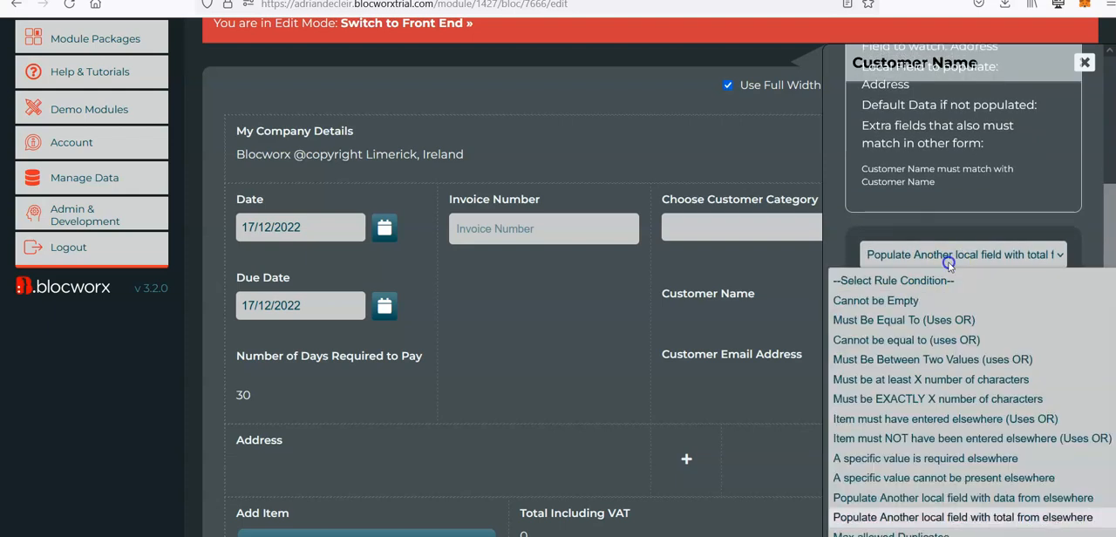
{"action": "left_click", "coordinate": [1003, 498]}
Step: Set the rule's bloc to look up to "Data for Dropdown and other fields"
{"action": "scroll", "coordinate": [1007, 492], "scroll_direction": "down", "scroll_amount": 1}
{"action": "left_click", "coordinate": [935, 365]}
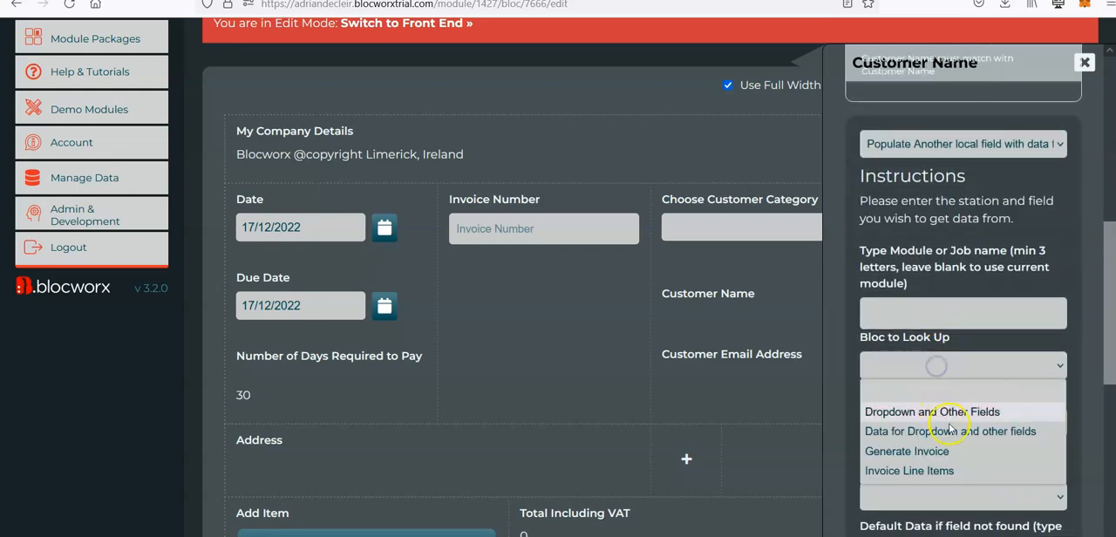
{"action": "left_click", "coordinate": [948, 429]}
{"action": "scroll", "coordinate": [953, 437], "scroll_direction": "down", "scroll_amount": 2}
{"action": "left_click", "coordinate": [949, 286]}
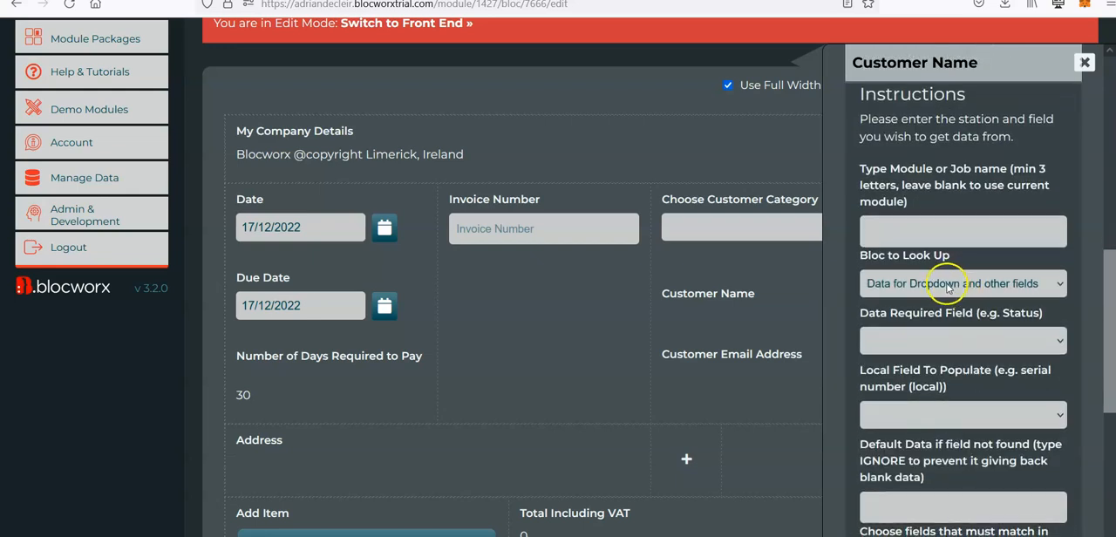
Step: Set Email Address as the rule's required data field and Customer Email Address as the local field to populate
{"action": "left_click", "coordinate": [937, 349]}
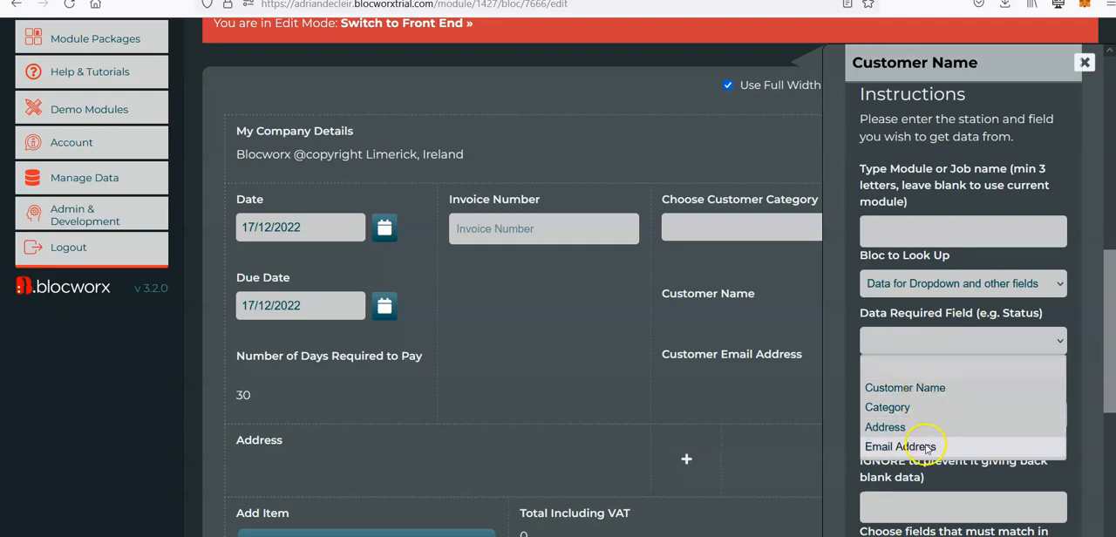
{"action": "left_click", "coordinate": [927, 447]}
{"action": "scroll", "coordinate": [929, 366], "scroll_direction": "down", "scroll_amount": 2}
{"action": "left_click", "coordinate": [927, 345]}
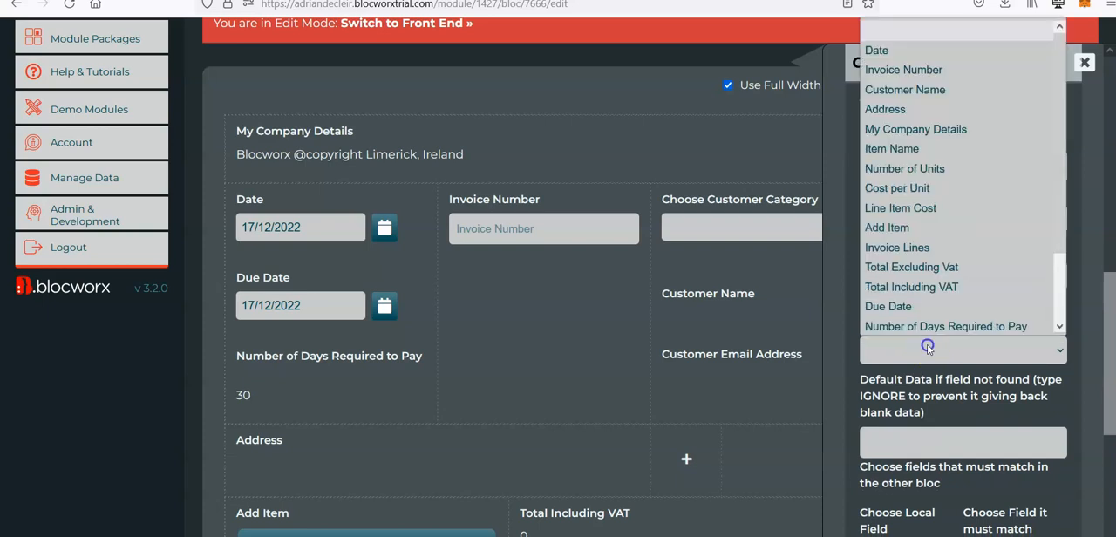
{"action": "scroll", "coordinate": [931, 286], "scroll_direction": "down", "scroll_amount": 2}
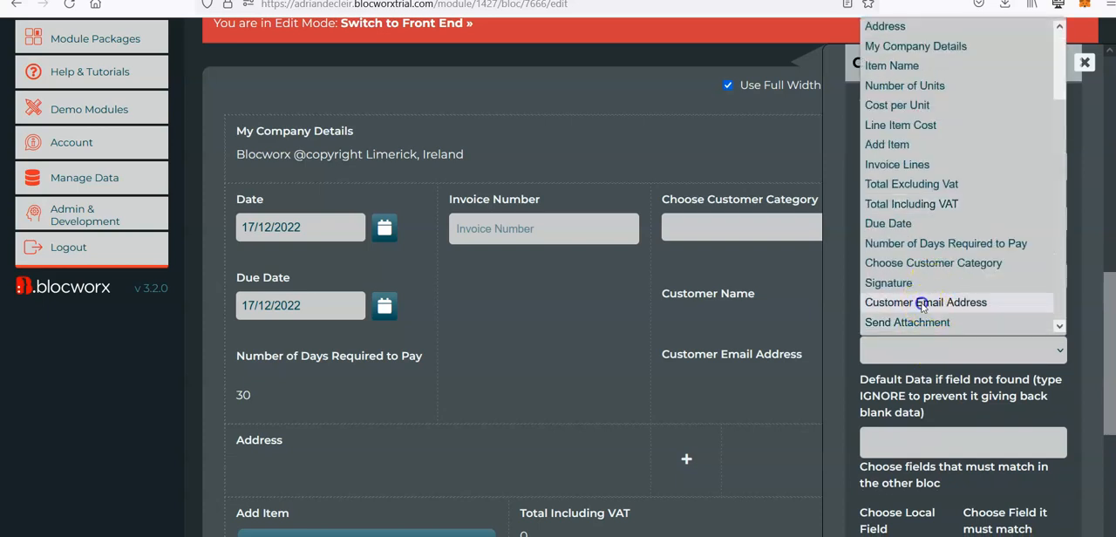
{"action": "left_click", "coordinate": [923, 303]}
Step: Add a matching pair of local Customer Name to the other bloc's Customer Name and save the rule
{"action": "scroll", "coordinate": [937, 353], "scroll_direction": "down", "scroll_amount": 3}
{"action": "left_click", "coordinate": [947, 364]}
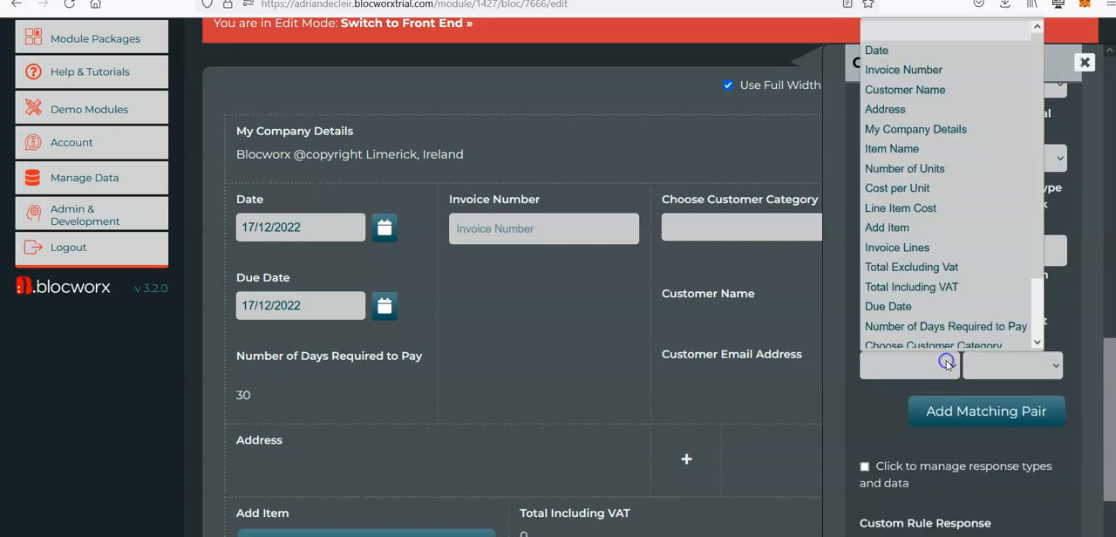
{"action": "left_click", "coordinate": [907, 90]}
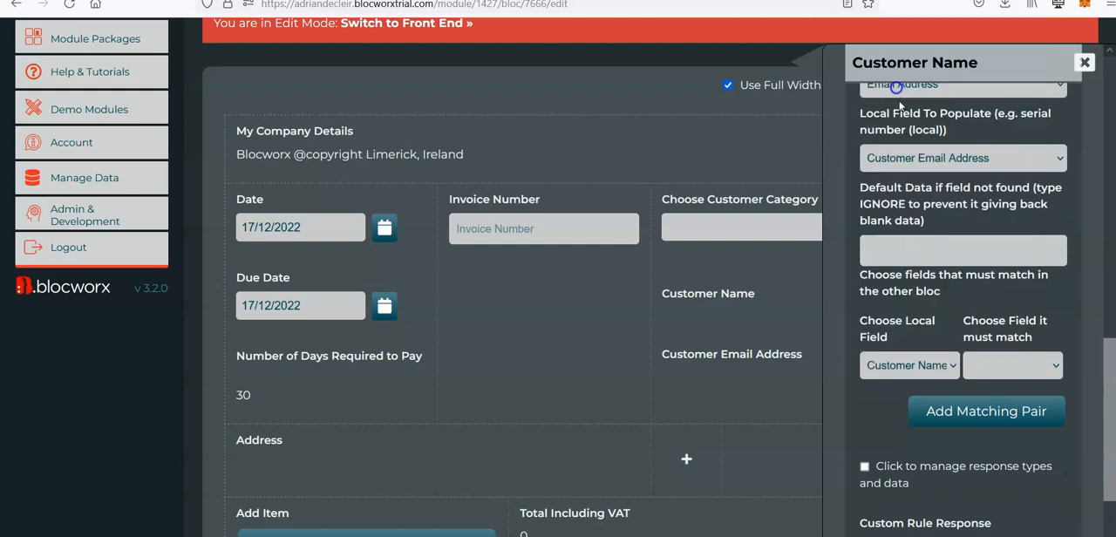
{"action": "left_click", "coordinate": [1010, 373]}
{"action": "left_click", "coordinate": [1012, 407]}
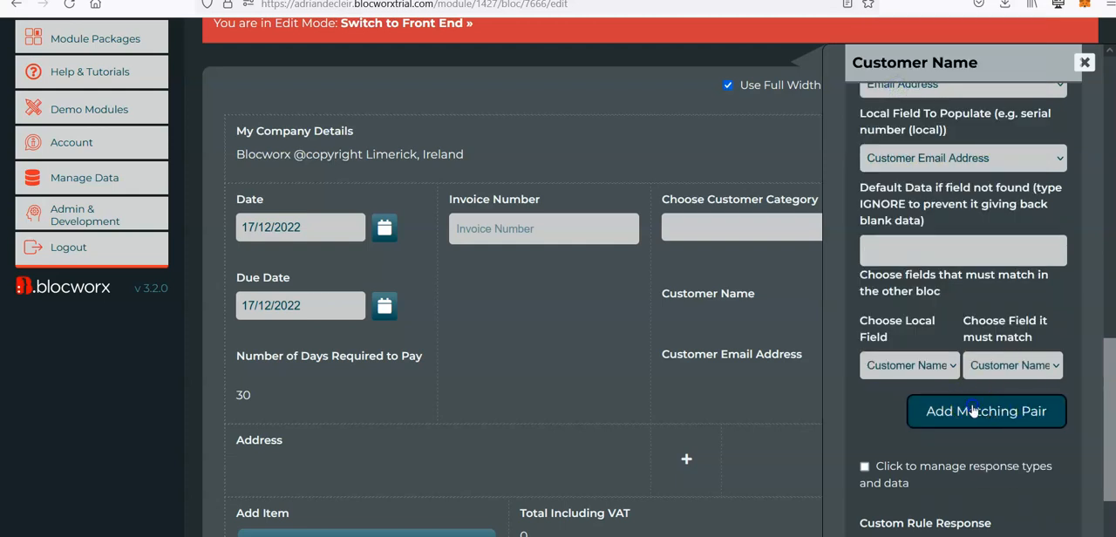
{"action": "left_click", "coordinate": [975, 410]}
{"action": "scroll", "coordinate": [974, 411], "scroll_direction": "down", "scroll_amount": 3}
{"action": "scroll", "coordinate": [928, 486], "scroll_direction": "up", "scroll_amount": 4}
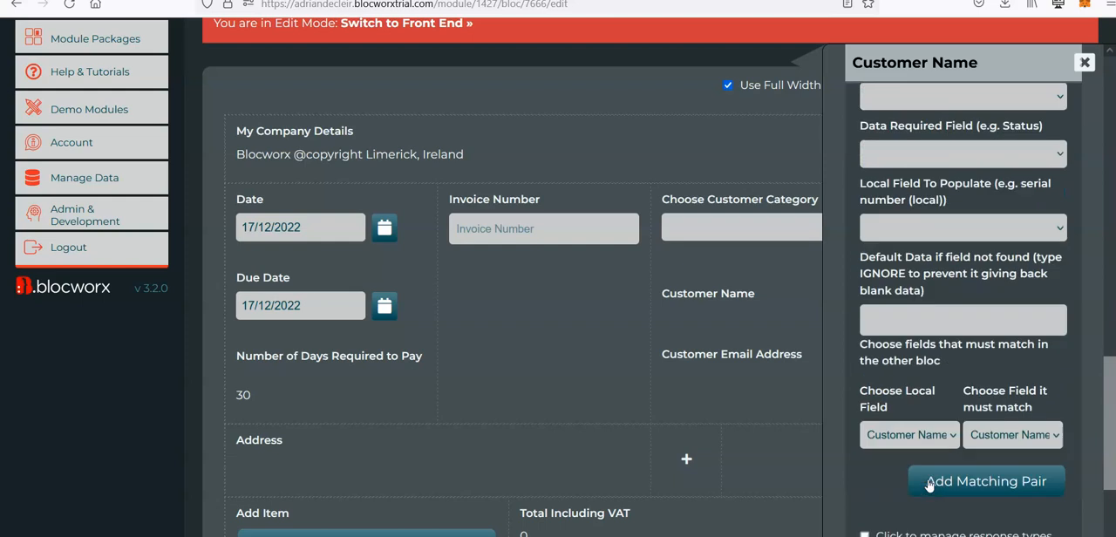
{"action": "scroll", "coordinate": [673, 110], "scroll_direction": "up", "scroll_amount": 2}
Step: Switch the bloc to its front end and fill in invoice number BLCX888655, Category 1 and Test Customer
{"action": "left_click", "coordinate": [438, 206]}
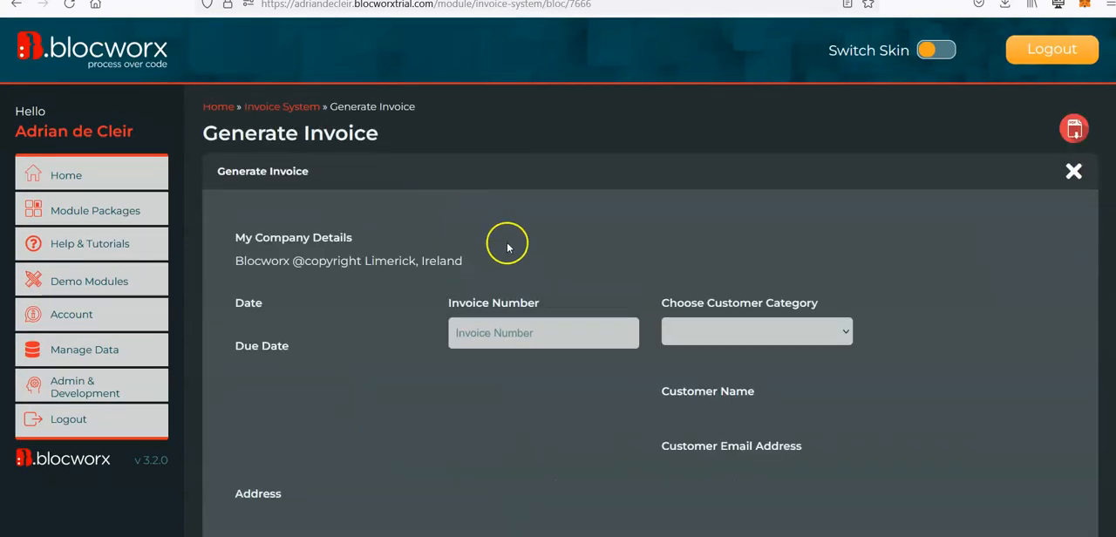
{"action": "left_click", "coordinate": [538, 332]}
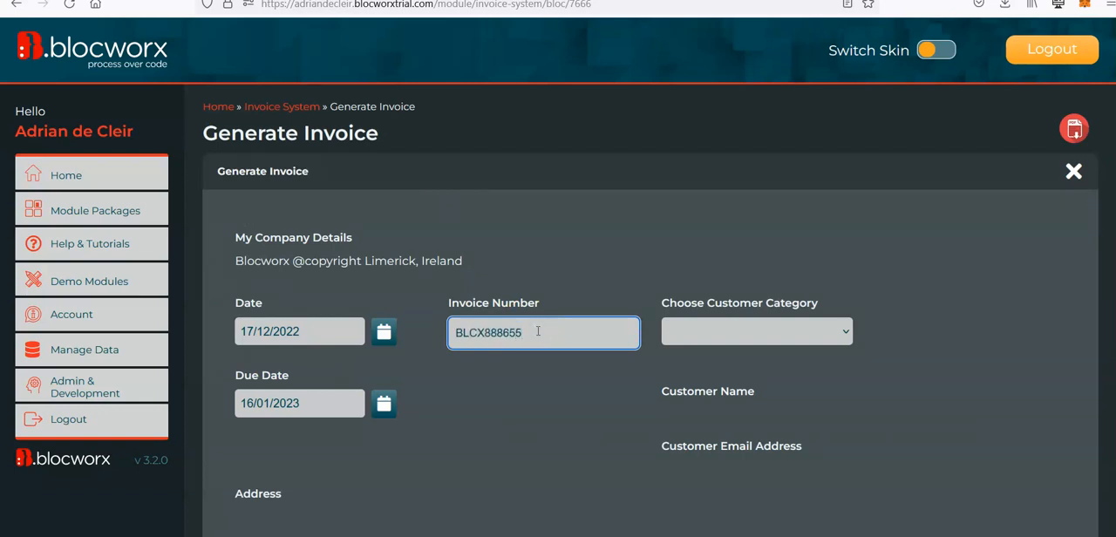
{"action": "scroll", "coordinate": [673, 163], "scroll_direction": "down", "scroll_amount": 3}
{"action": "left_click", "coordinate": [719, 179]}
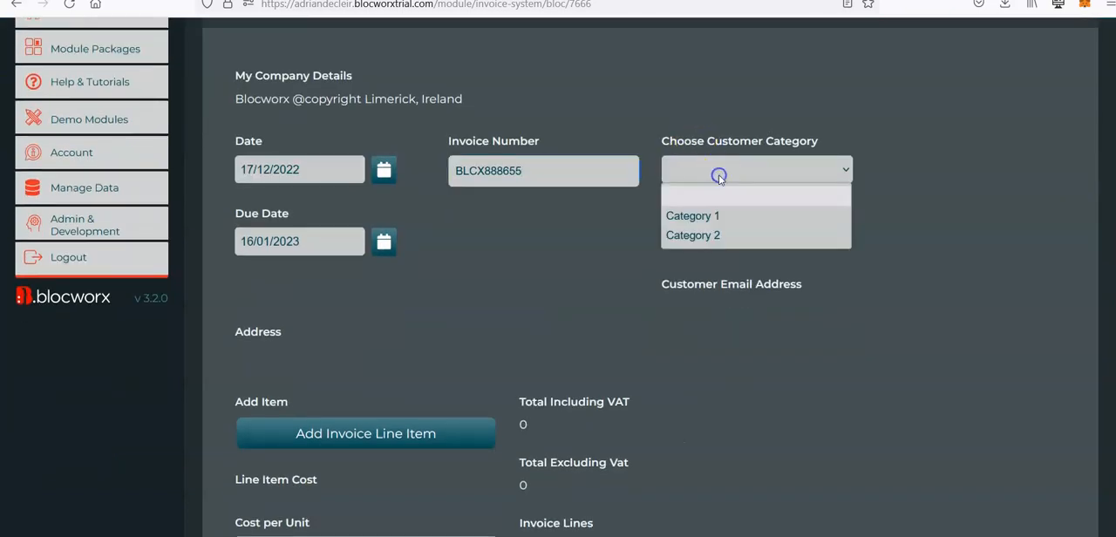
{"action": "left_click", "coordinate": [733, 218]}
{"action": "left_click", "coordinate": [669, 263]}
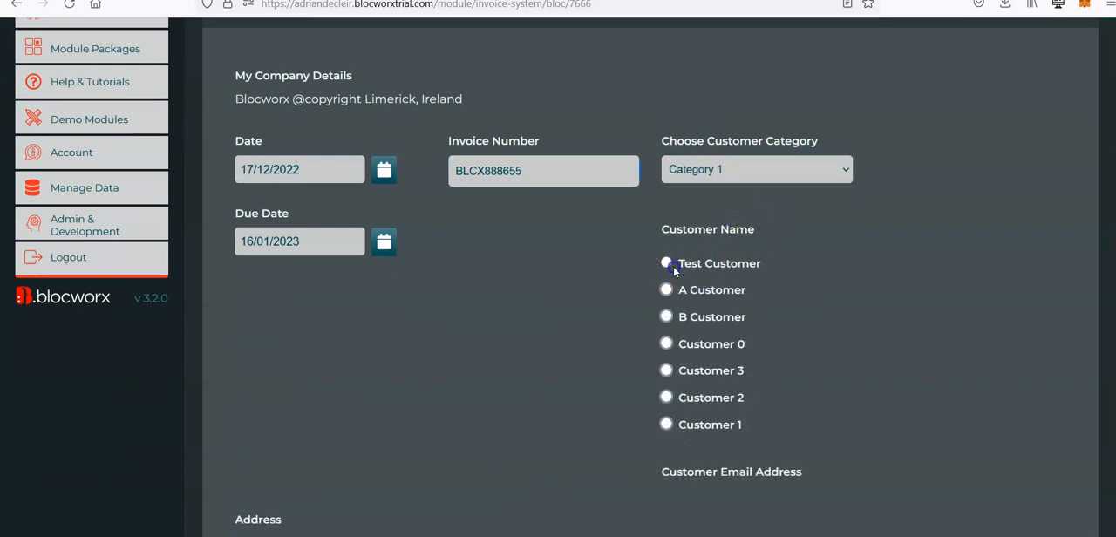
{"action": "scroll", "coordinate": [884, 251], "scroll_direction": "down", "scroll_amount": 2}
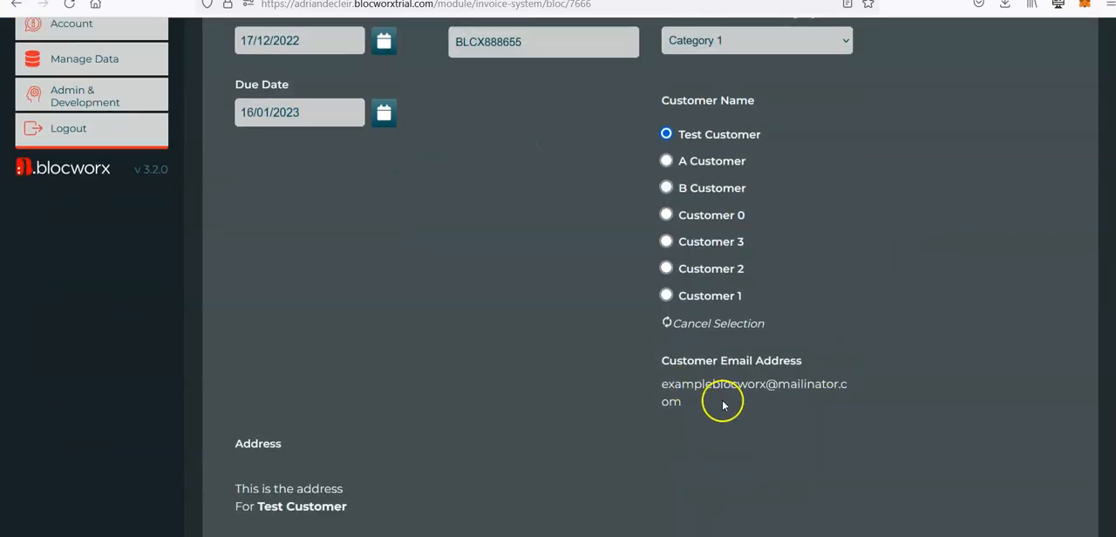
Step: Add an invoice line item named "Item Name" with a cost per unit of 10 and 5 units
{"action": "scroll", "coordinate": [724, 414], "scroll_direction": "down", "scroll_amount": 5}
{"action": "scroll", "coordinate": [724, 410], "scroll_direction": "down", "scroll_amount": 2}
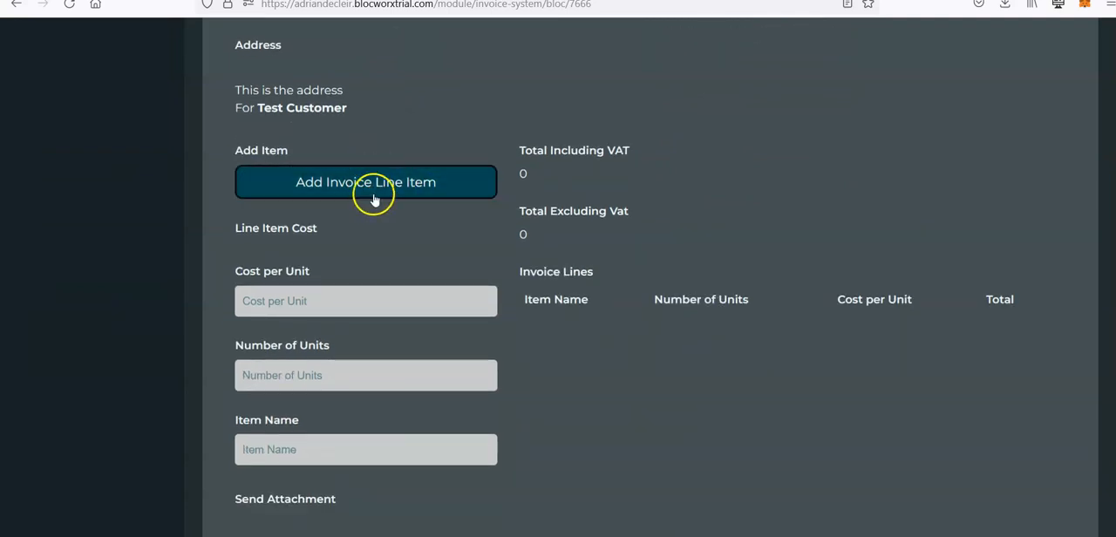
{"action": "scroll", "coordinate": [319, 428], "scroll_direction": "down", "scroll_amount": 2}
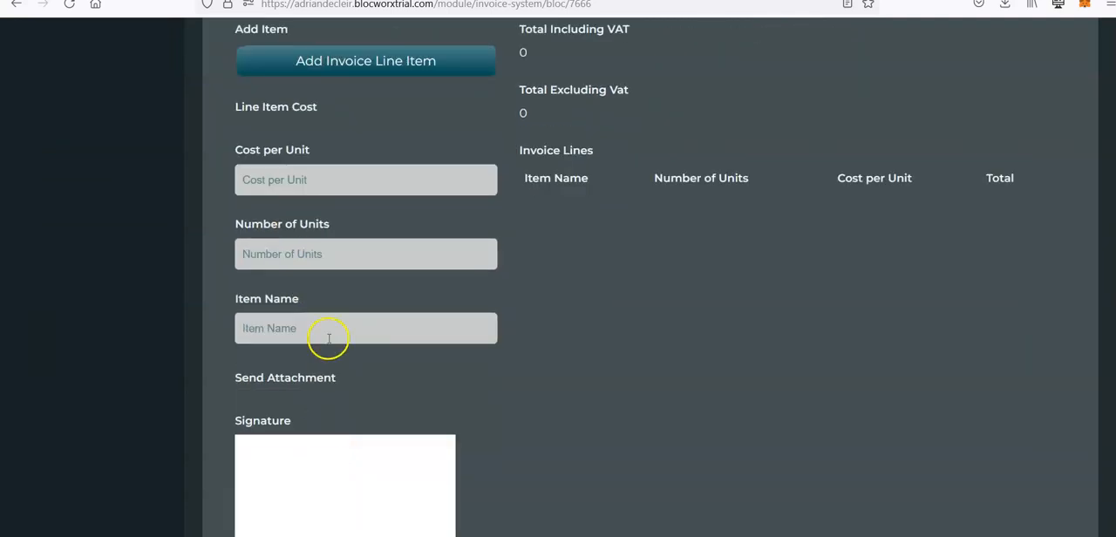
{"action": "scroll", "coordinate": [324, 279], "scroll_direction": "up", "scroll_amount": 2}
{"action": "left_click", "coordinate": [324, 196]}
{"action": "left_click", "coordinate": [314, 300]}
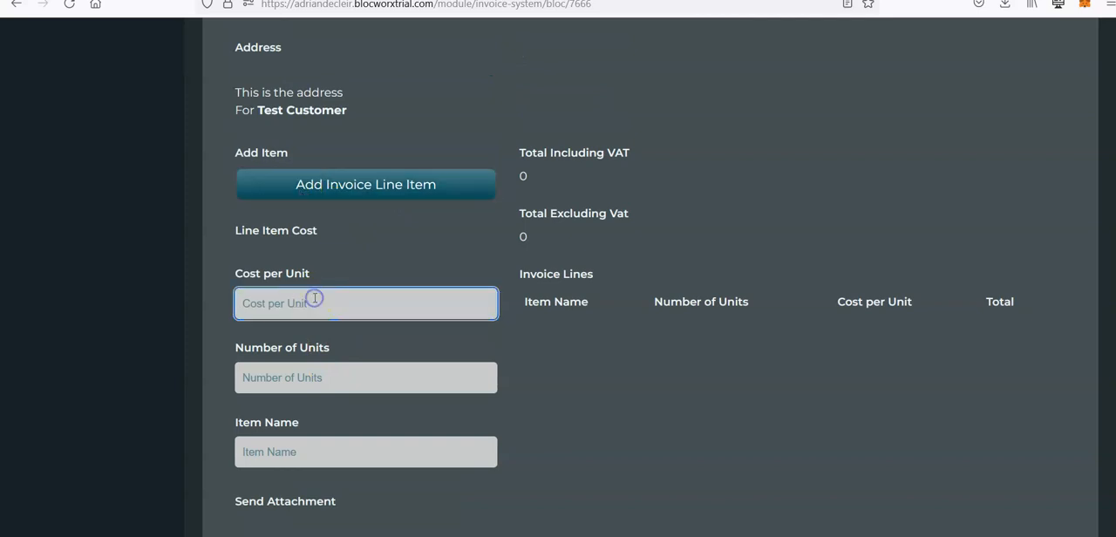
{"action": "key", "text": "Tab"}
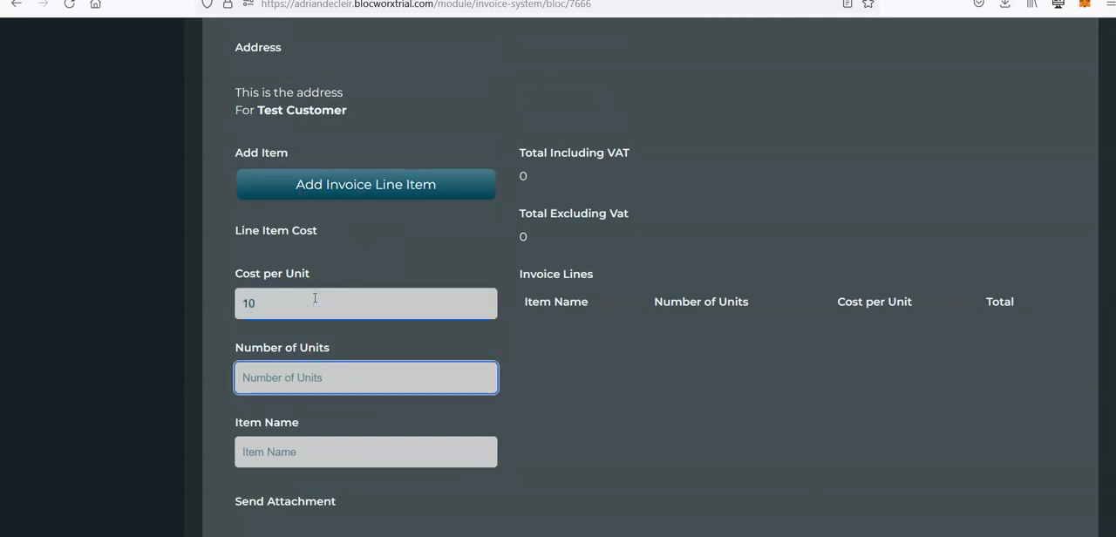
{"action": "key", "text": "Tab"}
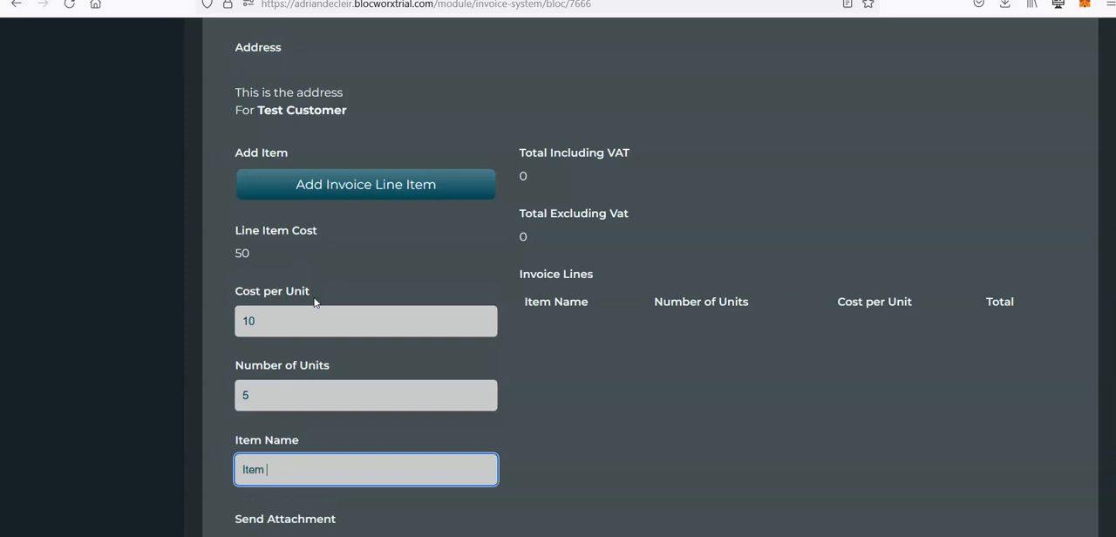
{"action": "left_click", "coordinate": [411, 184]}
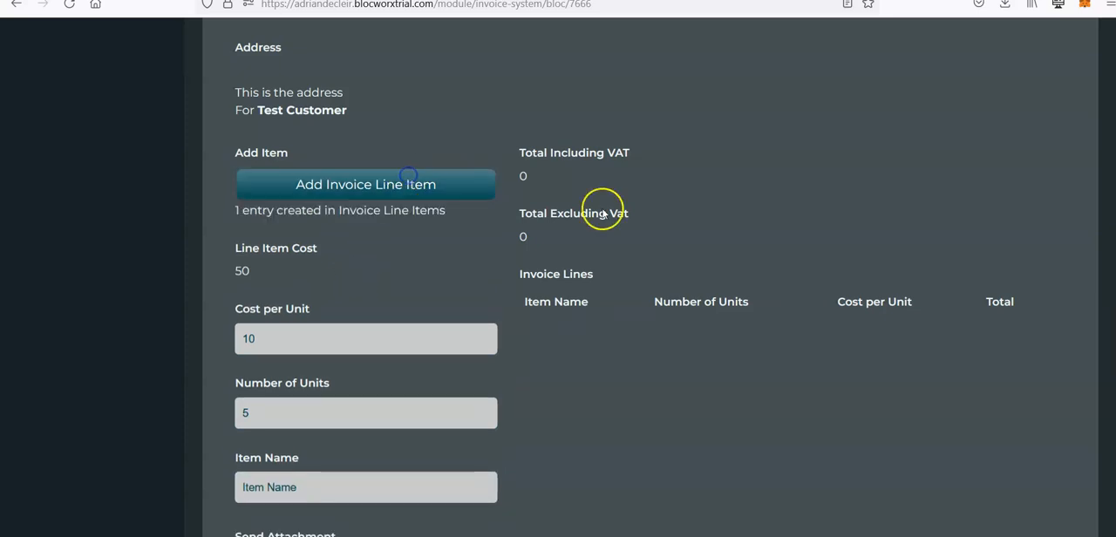
Step: Draw and apply a signature on the invoice, check the filled-in details and submit it
{"action": "scroll", "coordinate": [724, 220], "scroll_direction": "down", "scroll_amount": 4}
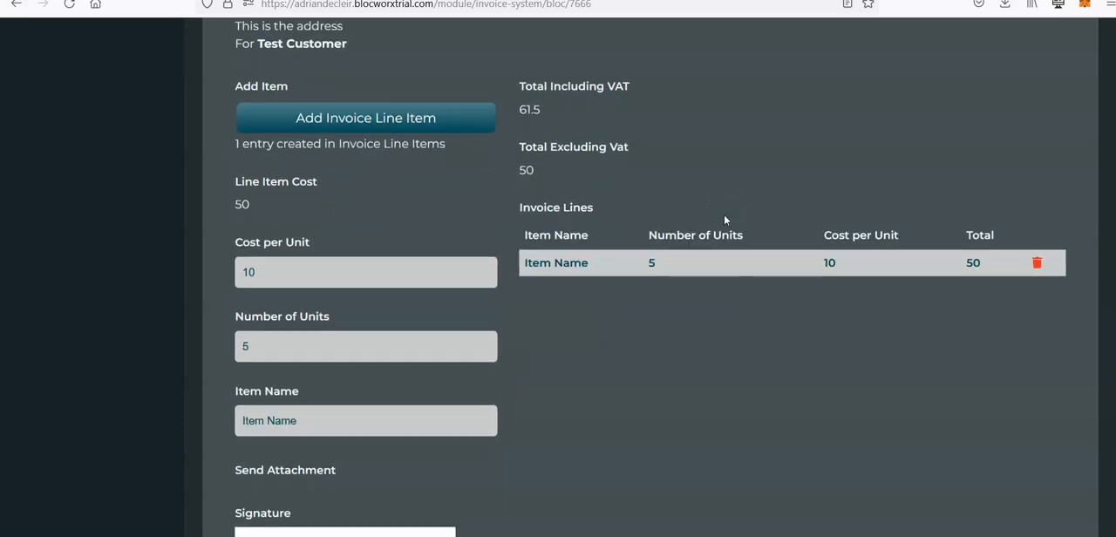
{"action": "left_click_drag", "start_coordinate": [279, 336], "coordinate": [418, 303]}
{"action": "left_click", "coordinate": [261, 392]}
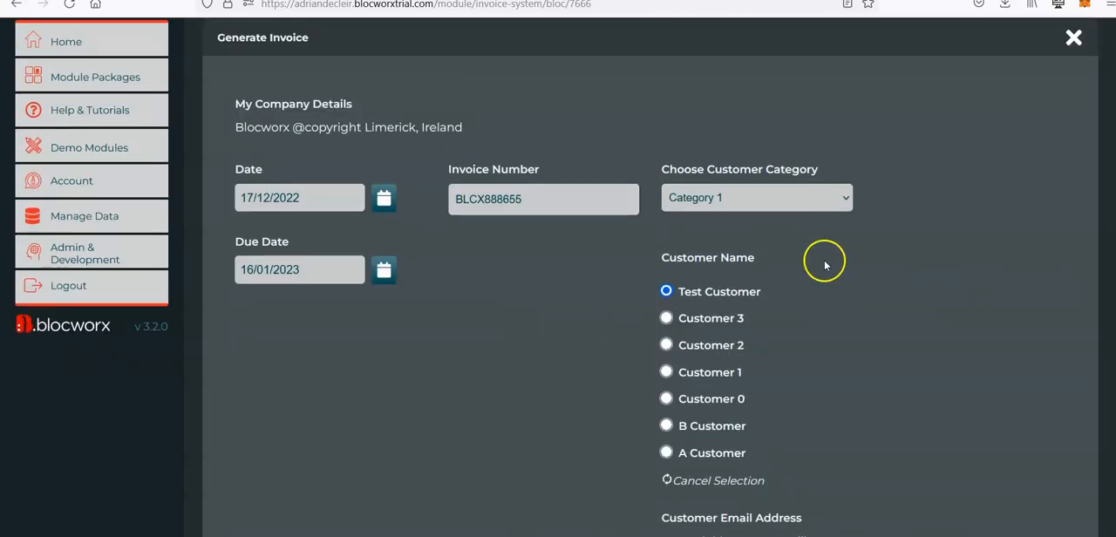
{"action": "scroll", "coordinate": [825, 261], "scroll_direction": "down", "scroll_amount": 12}
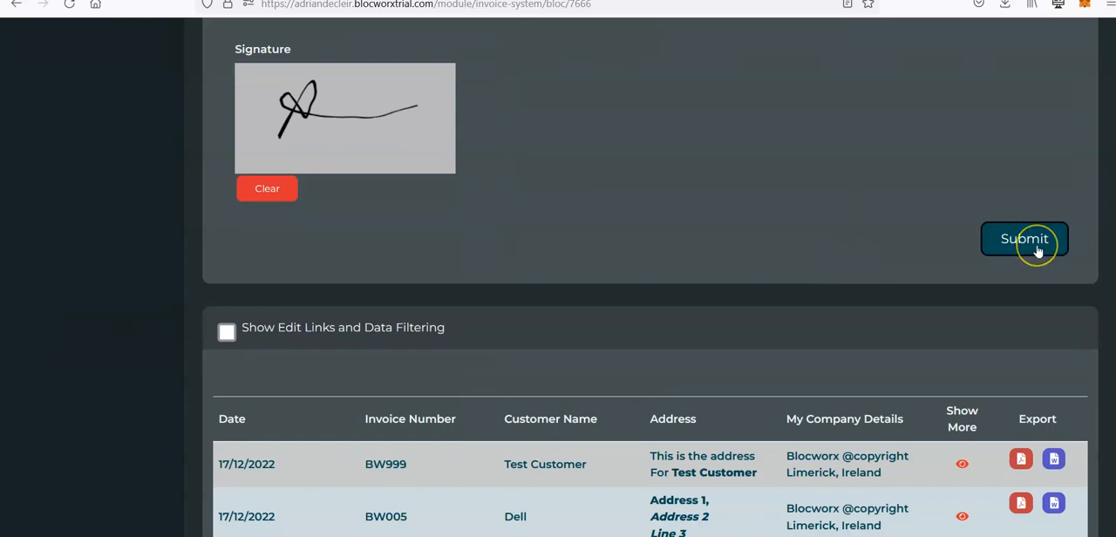
{"action": "left_click", "coordinate": [1017, 250]}
{"action": "scroll", "coordinate": [960, 194], "scroll_direction": "up", "scroll_amount": 8}
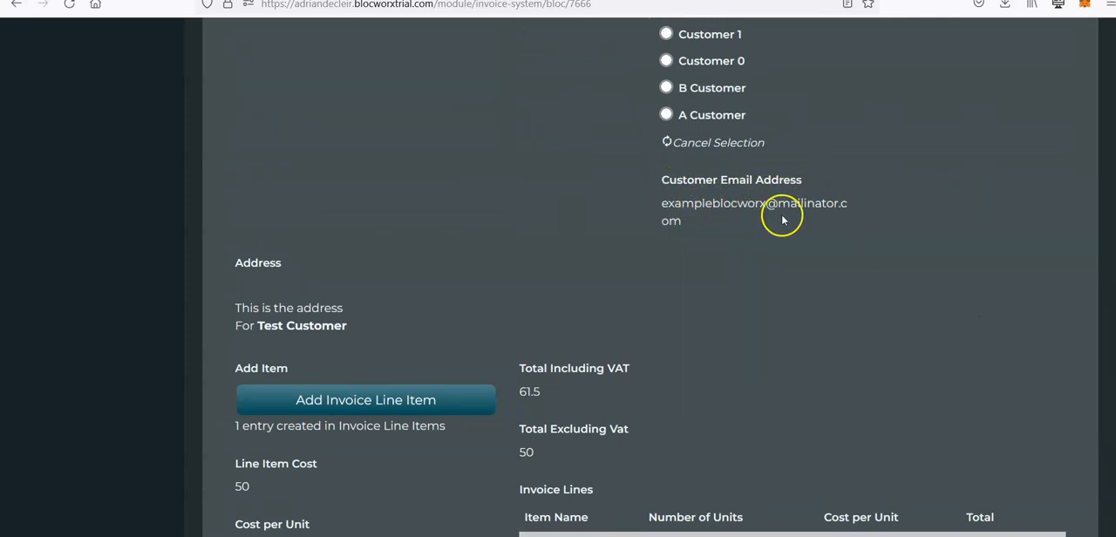
{"action": "scroll", "coordinate": [902, 341], "scroll_direction": "down", "scroll_amount": 9}
{"action": "left_click", "coordinate": [1022, 361]}
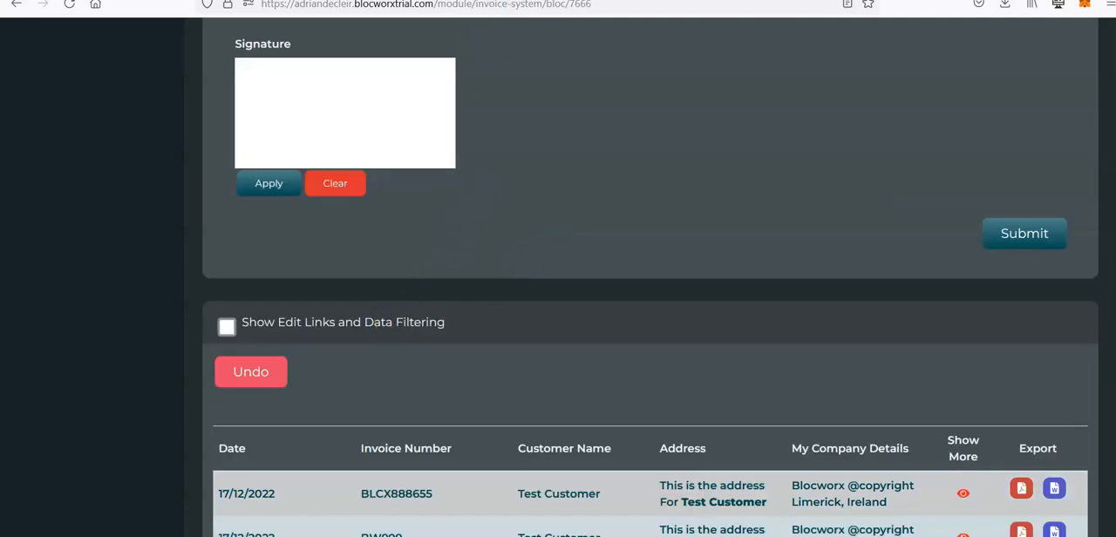
Step: Switch to the Mailinator inbox and read the body of the "You have a new invoice" message
{"action": "key", "text": "ctrl+Tab"}
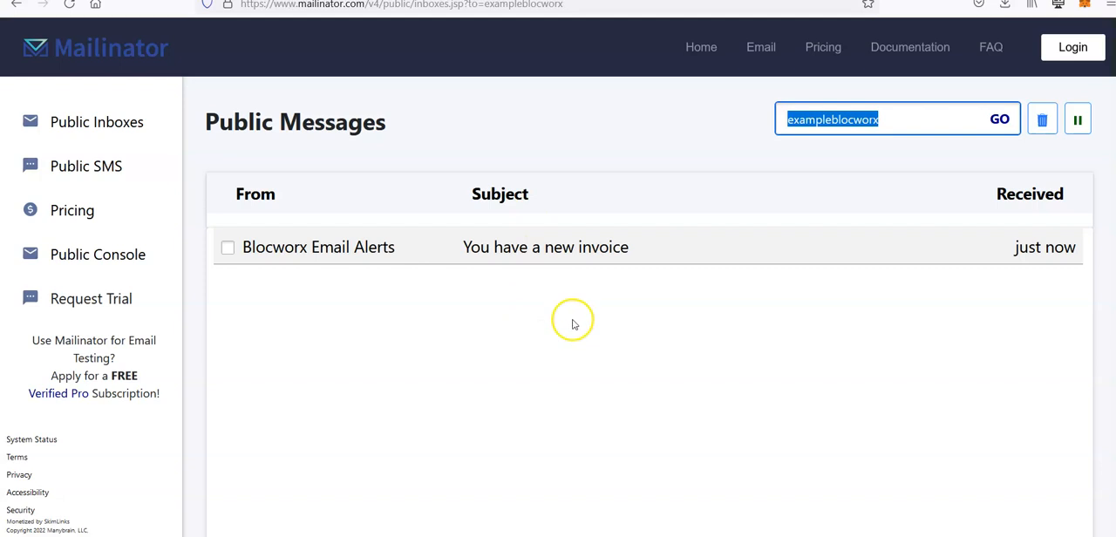
{"action": "left_click", "coordinate": [558, 245]}
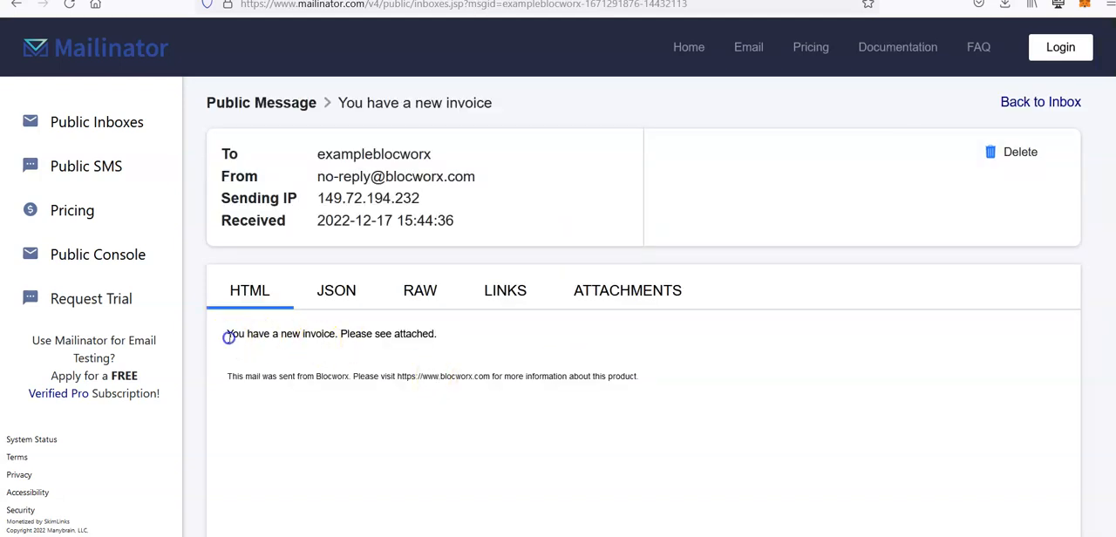
{"action": "left_click_drag", "start_coordinate": [229, 338], "coordinate": [426, 337]}
{"action": "left_click", "coordinate": [435, 336]}
Step: Switch back to Blocworx and open the Test Customer record for editing in "Data for Dropdown and other fields"
{"action": "key", "text": "ctrl+Tab"}
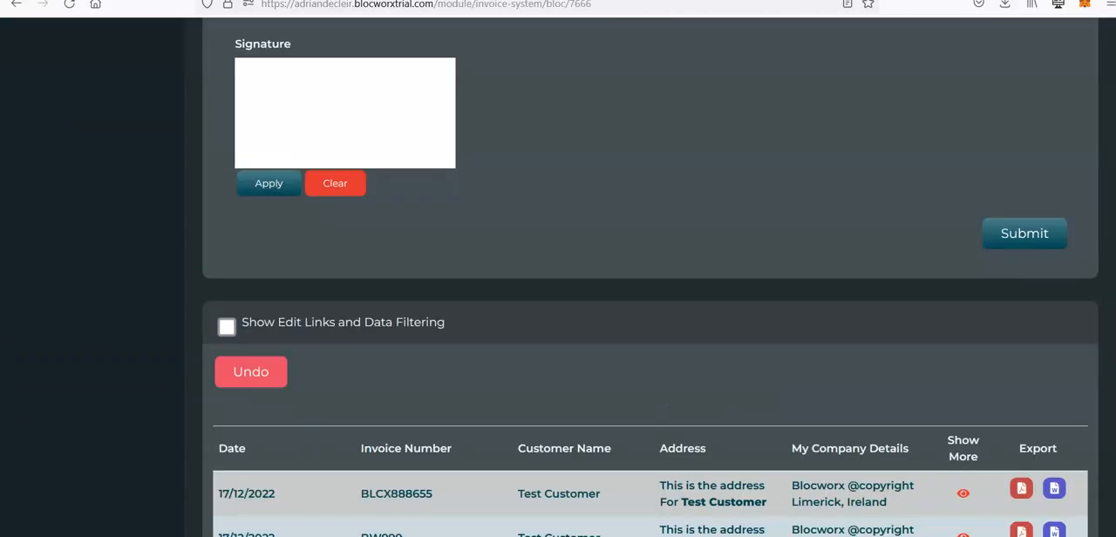
{"action": "scroll", "coordinate": [306, 111], "scroll_direction": "up", "scroll_amount": 15}
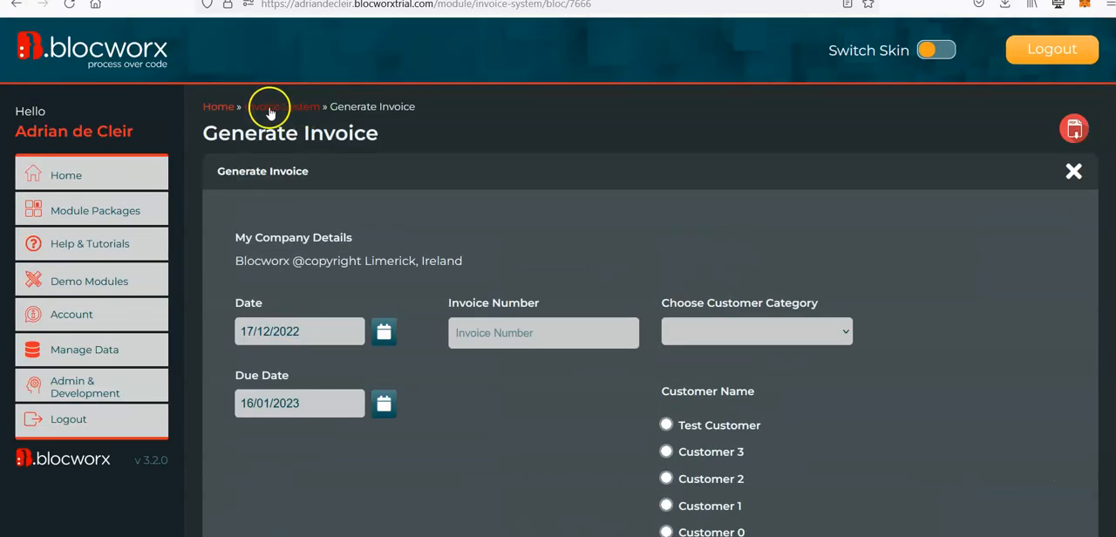
{"action": "left_click", "coordinate": [264, 113]}
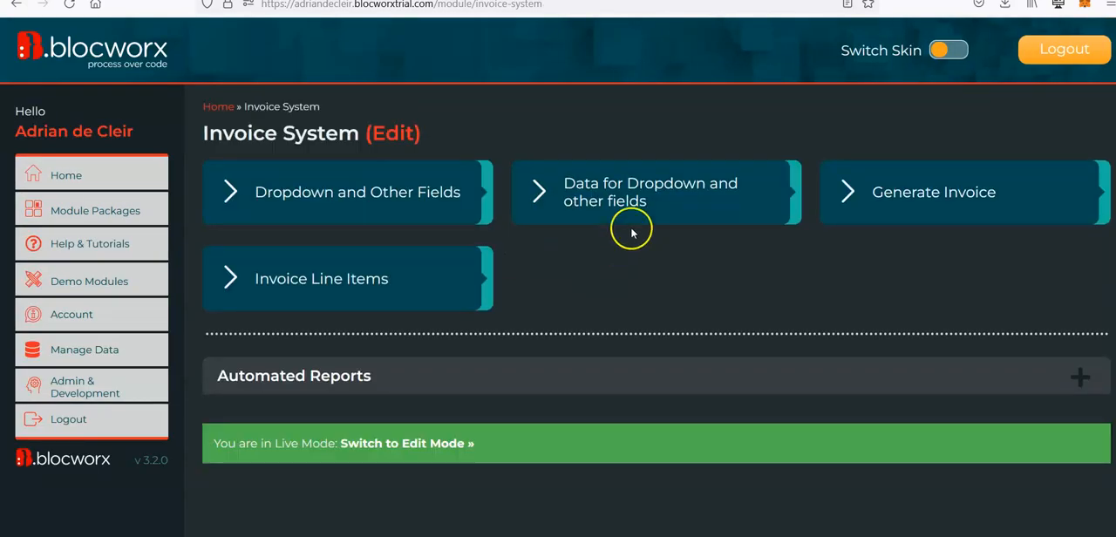
{"action": "left_click", "coordinate": [677, 187]}
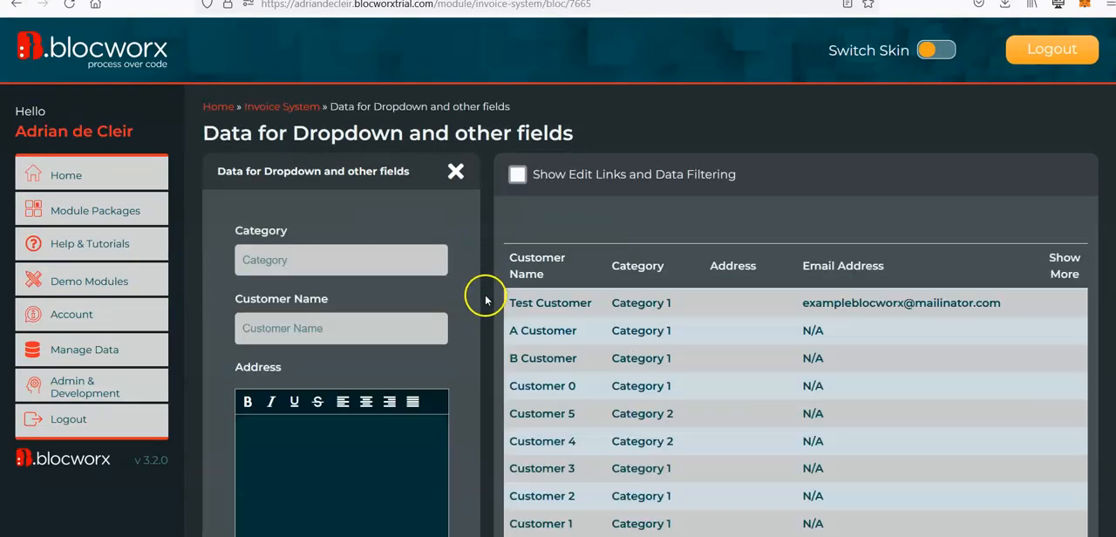
{"action": "left_click", "coordinate": [518, 174]}
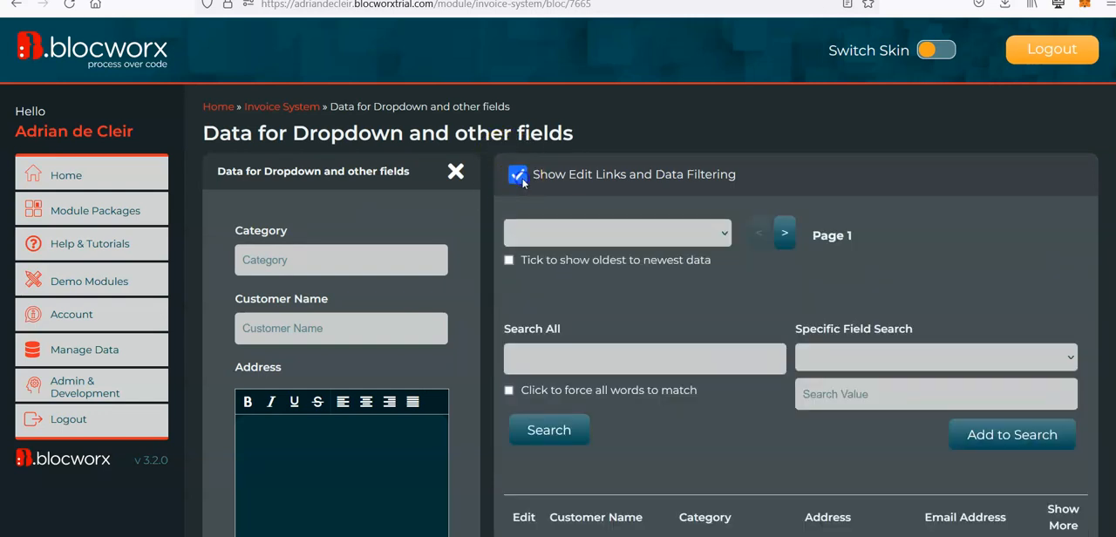
{"action": "scroll", "coordinate": [522, 258], "scroll_direction": "down", "scroll_amount": 3}
{"action": "left_click", "coordinate": [521, 319]}
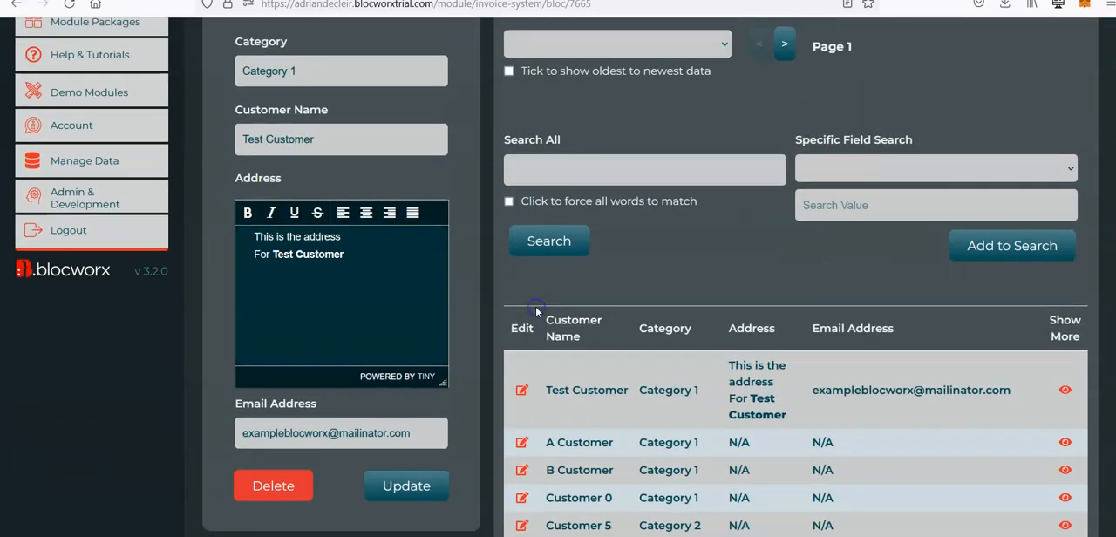
Step: Replace the Test Customer record's email address with a real recipient's address and update the record
{"action": "scroll", "coordinate": [491, 349], "scroll_direction": "down", "scroll_amount": 2}
{"action": "left_click_drag", "start_coordinate": [419, 435], "coordinate": [148, 437]}
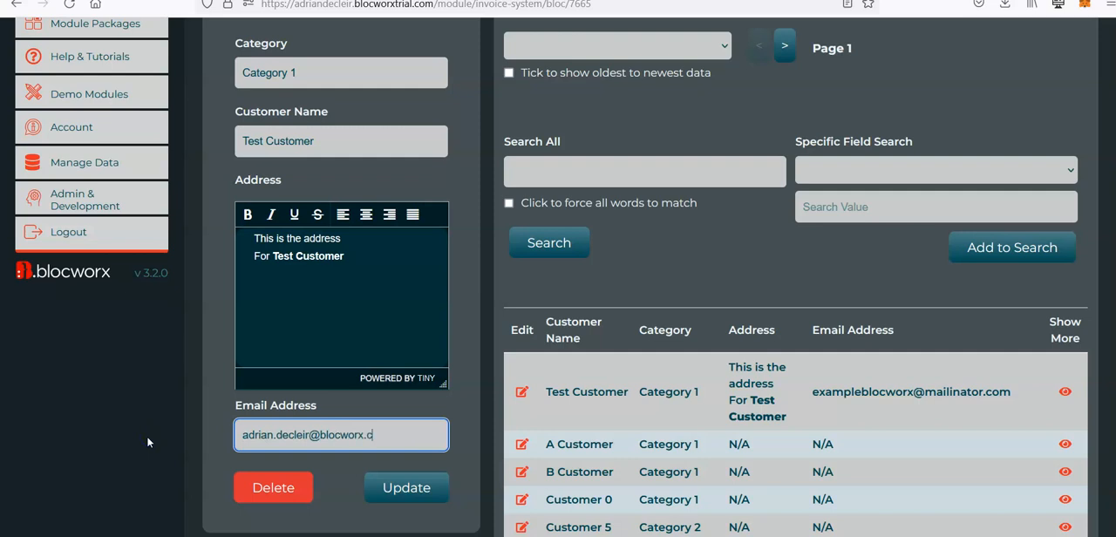
{"action": "left_click", "coordinate": [417, 489]}
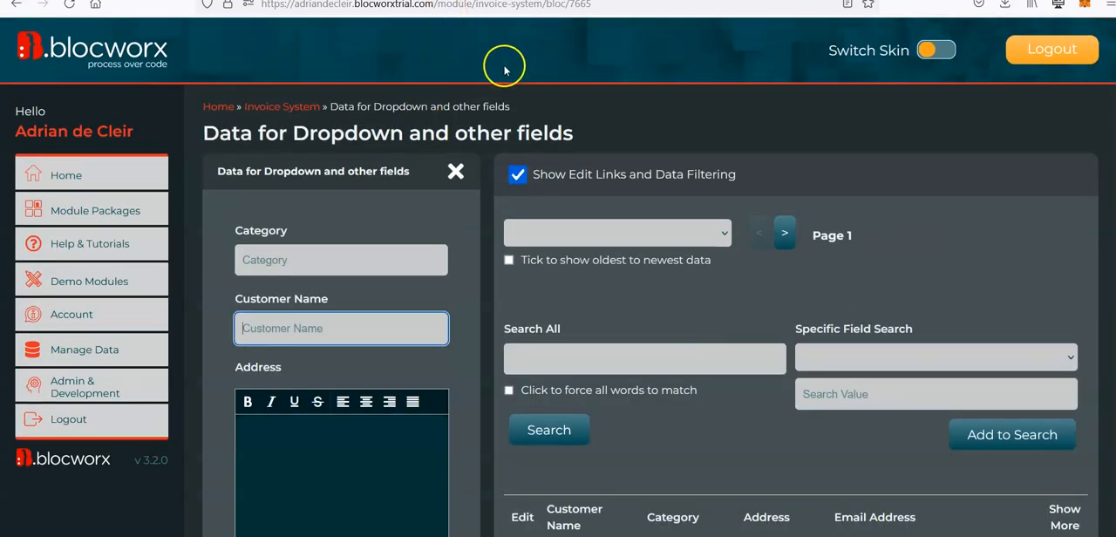
Step: Start a new invoice in the Generate Invoice bloc with number BW7777, Category 1 and Test Customer
{"action": "left_click", "coordinate": [288, 109]}
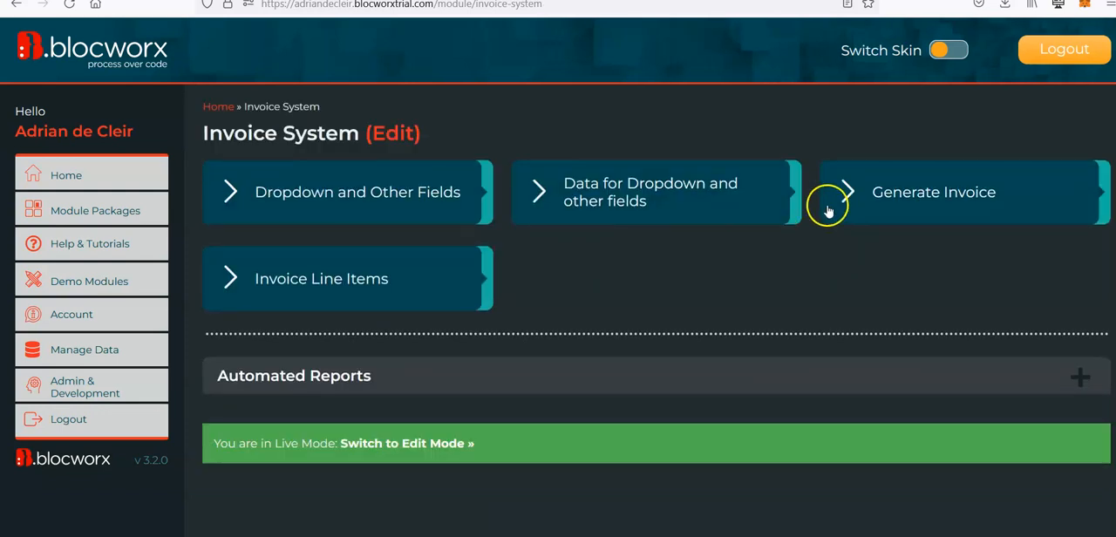
{"action": "left_click", "coordinate": [934, 205]}
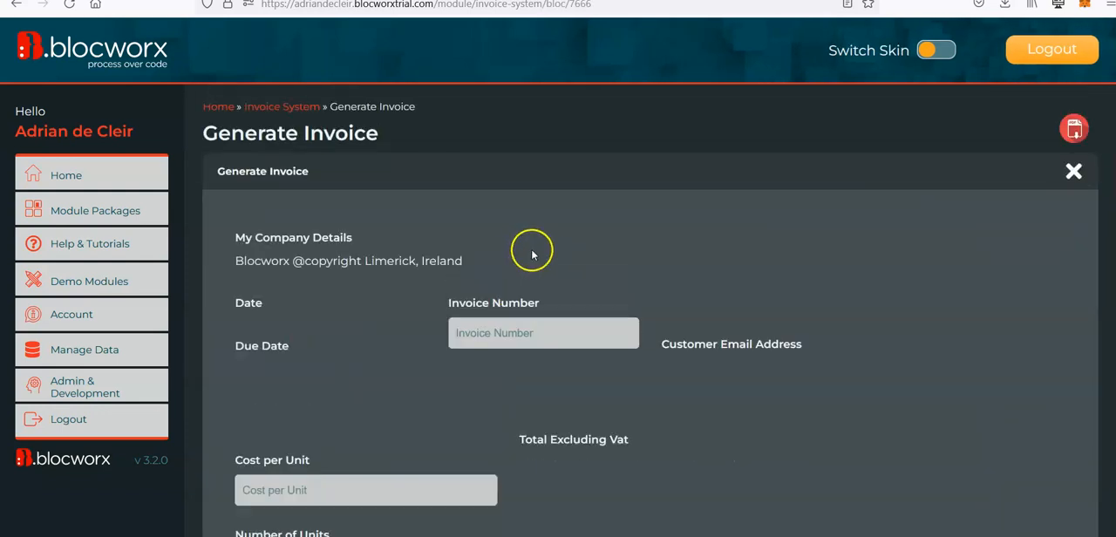
{"action": "left_click", "coordinate": [516, 322]}
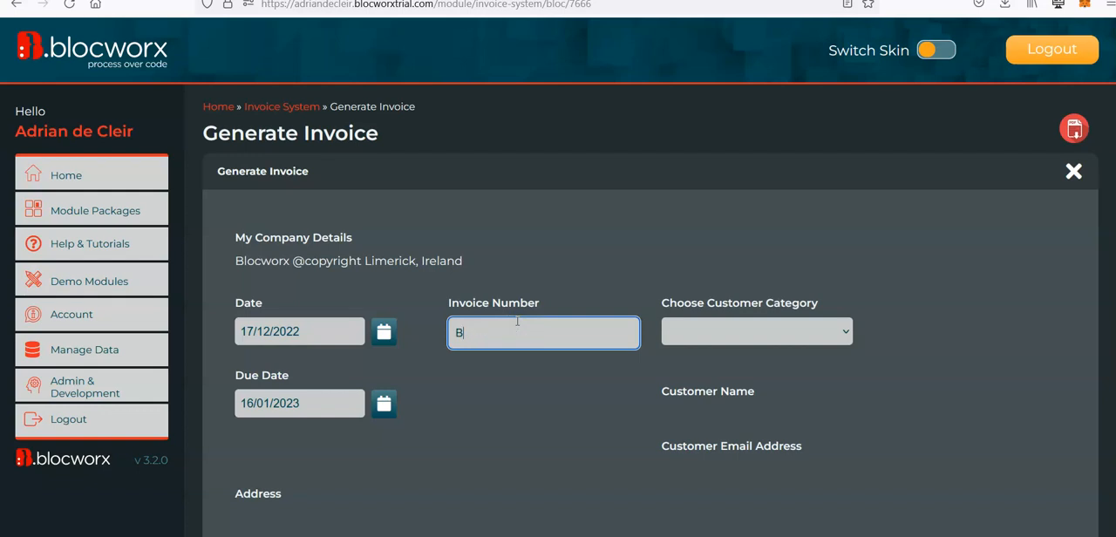
{"action": "key", "text": "Tab"}
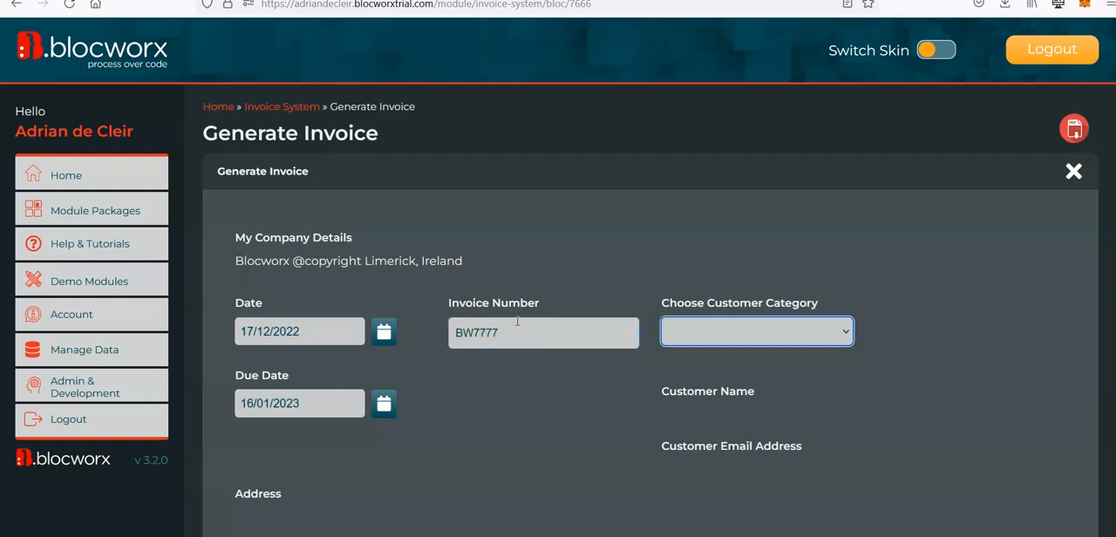
{"action": "key", "text": "Down"}
{"action": "scroll", "coordinate": [667, 402], "scroll_direction": "down", "scroll_amount": 2}
{"action": "left_click", "coordinate": [666, 344]}
{"action": "scroll", "coordinate": [622, 367], "scroll_direction": "down", "scroll_amount": 1}
{"action": "scroll", "coordinate": [622, 367], "scroll_direction": "down", "scroll_amount": 5}
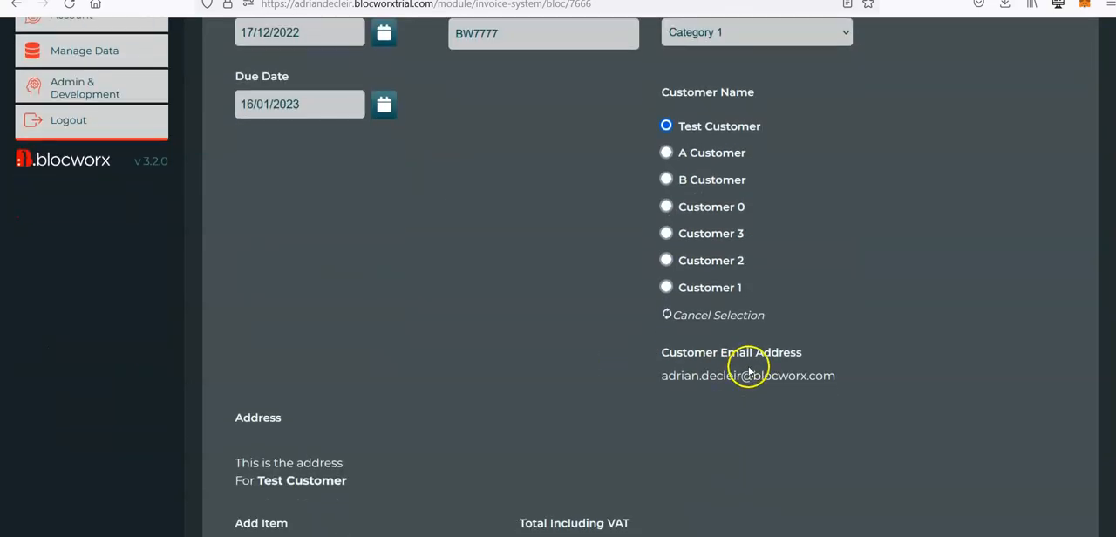
Step: Add an invoice line item named Item with a cost per unit of 5 and 10 units
{"action": "scroll", "coordinate": [453, 372], "scroll_direction": "down", "scroll_amount": 4}
{"action": "scroll", "coordinate": [435, 374], "scroll_direction": "down", "scroll_amount": 2}
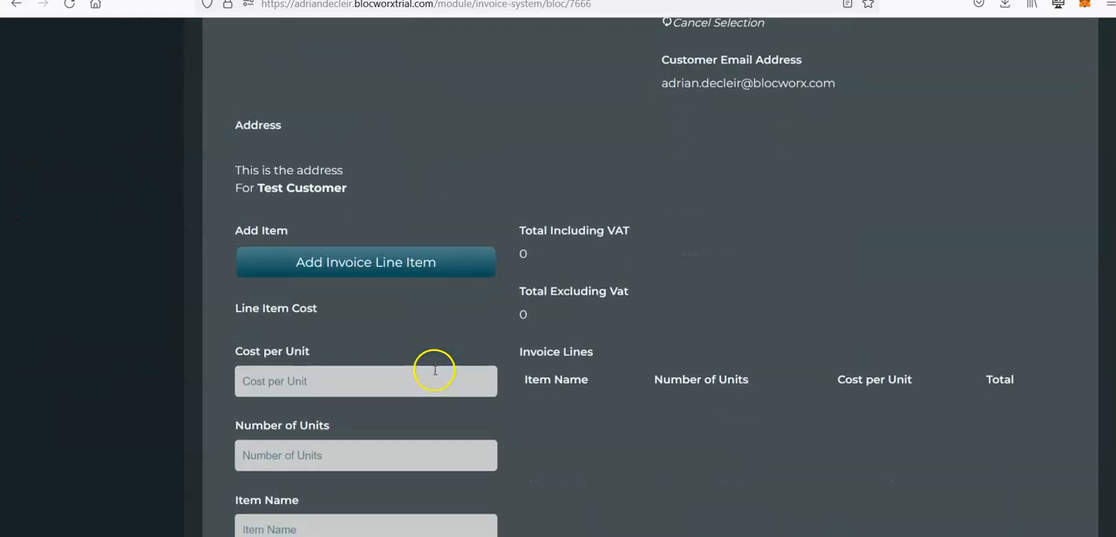
{"action": "left_click", "coordinate": [381, 373]}
{"action": "type", "text": "5"}
{"action": "key", "text": "Tab"}
{"action": "type", "text": "10"}
{"action": "key", "text": "Tab"}
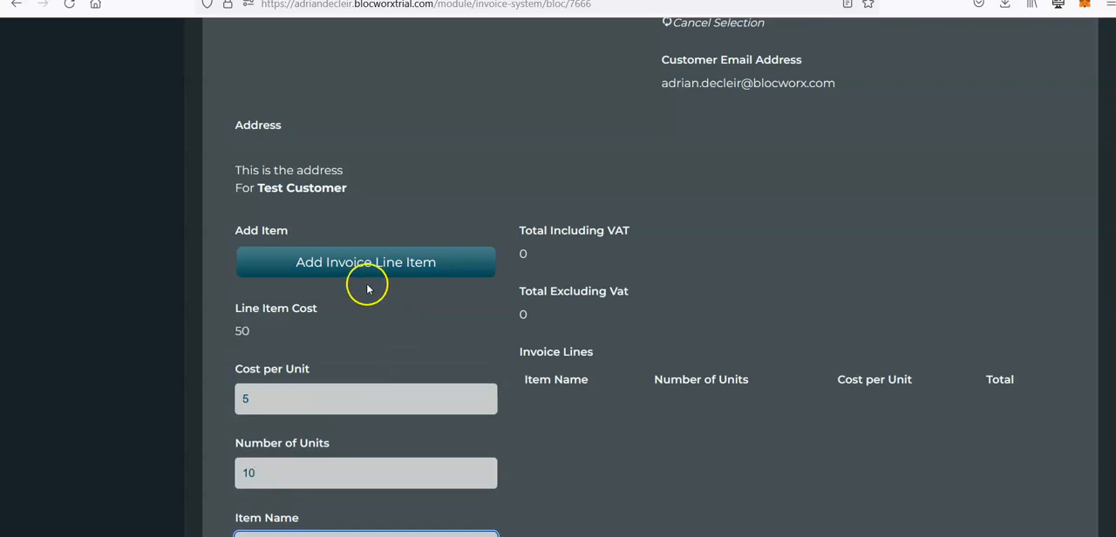
{"action": "left_click", "coordinate": [337, 262]}
{"action": "scroll", "coordinate": [585, 251], "scroll_direction": "down", "scroll_amount": 3}
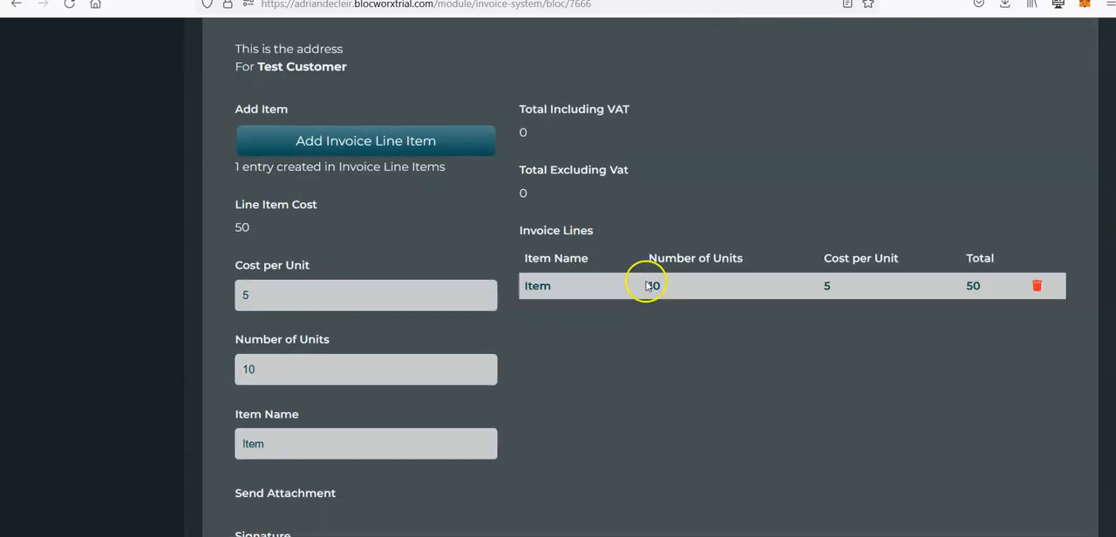
Step: Draw and apply a signature on the BW7777 invoice, and submit the invoice
{"action": "scroll", "coordinate": [641, 283], "scroll_direction": "down", "scroll_amount": 7}
{"action": "mouse_move", "coordinate": [291, 346]}
{"action": "left_mouse_down"}
{"action": "mouse_move", "coordinate": [282, 311]}
{"action": "mouse_move", "coordinate": [366, 347]}
{"action": "left_mouse_up"}
{"action": "left_click", "coordinate": [261, 397]}
{"action": "scroll", "coordinate": [951, 354], "scroll_direction": "down", "scroll_amount": 4}
{"action": "left_click", "coordinate": [1020, 288]}
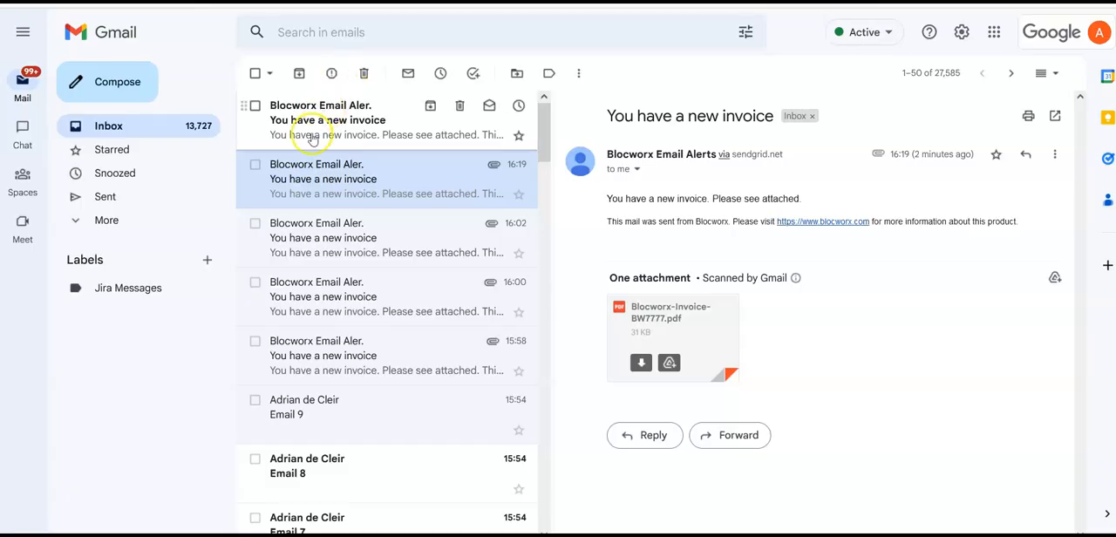
Step: Switch to Gmail, open the newest "You have a new invoice" message and review its attached Blocworx-Invoice-BW7777.docx
{"action": "left_click", "coordinate": [306, 139]}
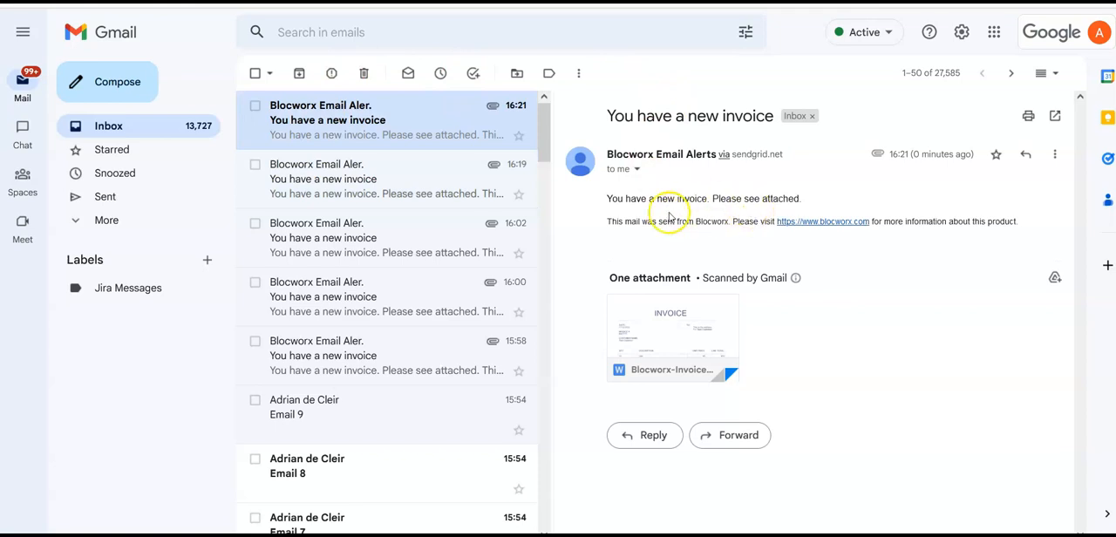
{"action": "left_click", "coordinate": [677, 311]}
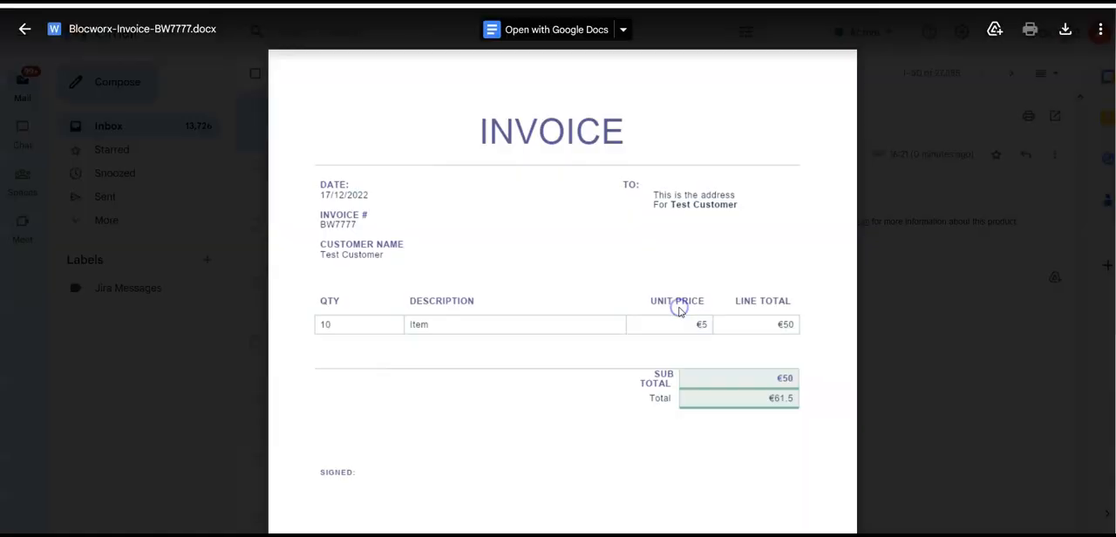
{"action": "scroll", "coordinate": [852, 319], "scroll_direction": "down", "scroll_amount": 3}
{"action": "scroll", "coordinate": [852, 319], "scroll_direction": "up", "scroll_amount": 2}
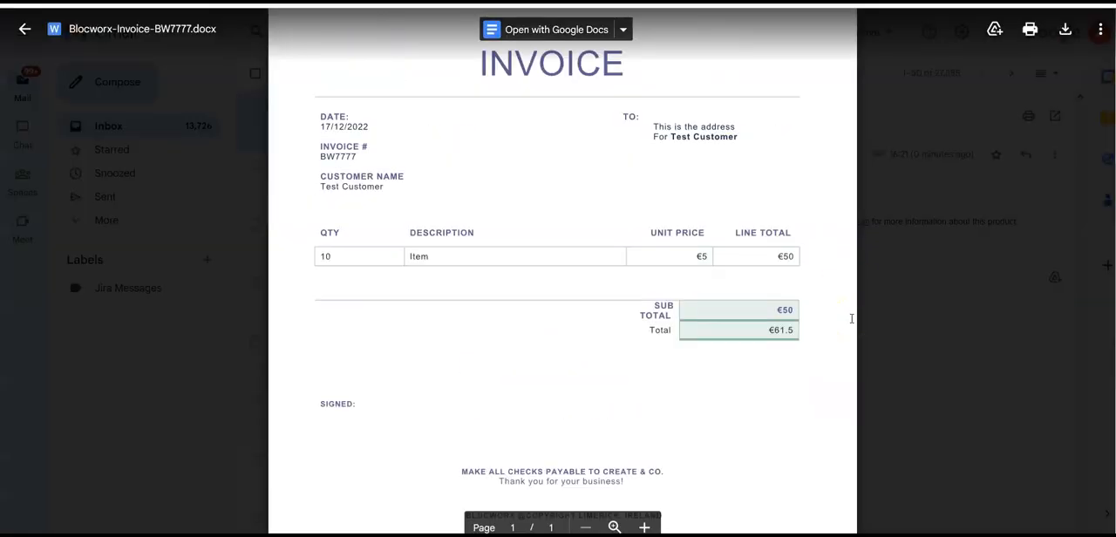
Step: Close the invoice attachment preview and switch back to the Blocworx invoice form
{"action": "left_click", "coordinate": [963, 200]}
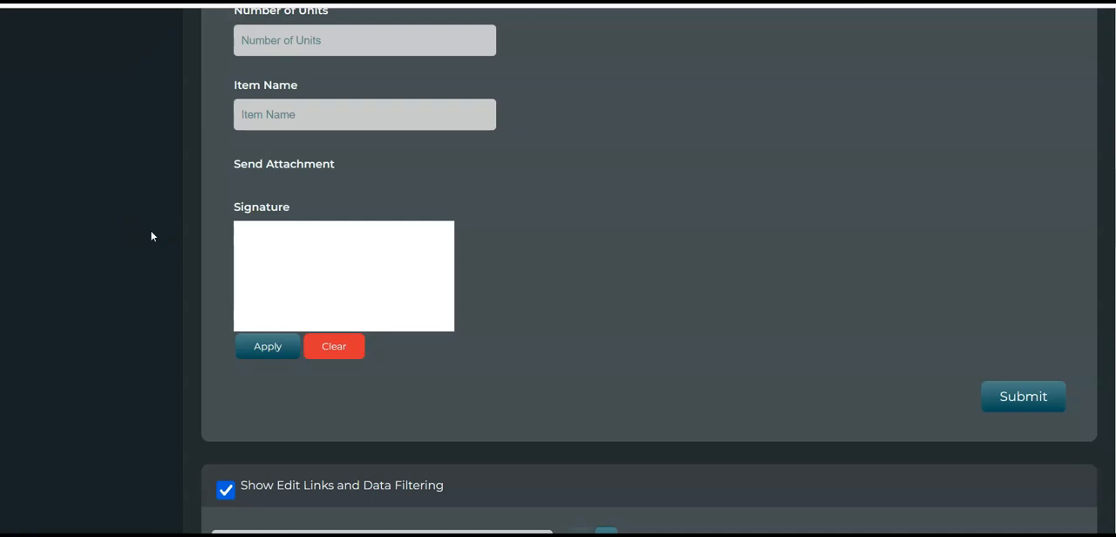
{"action": "scroll", "coordinate": [186, 208], "scroll_direction": "up", "scroll_amount": 1}
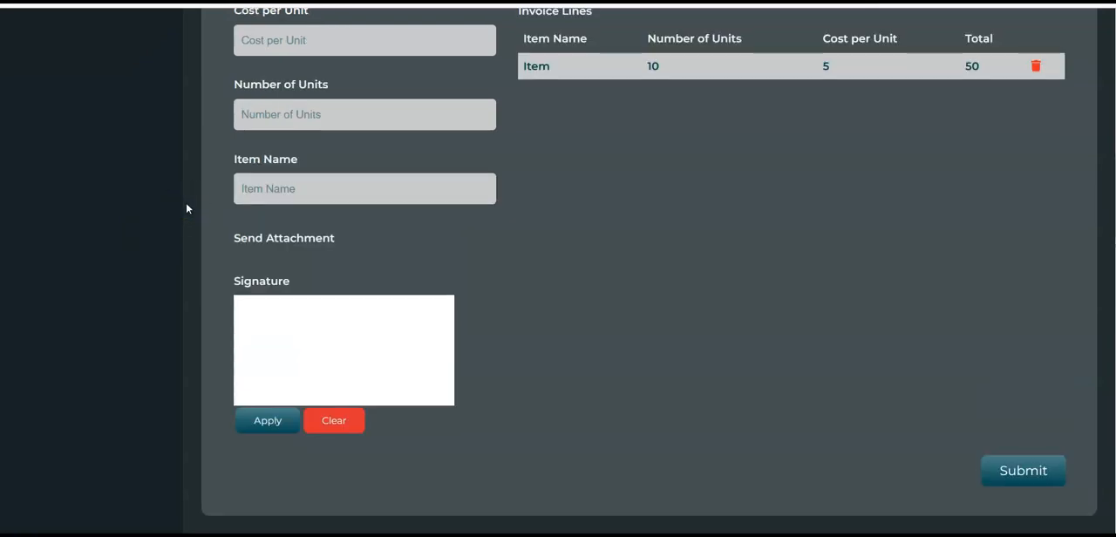